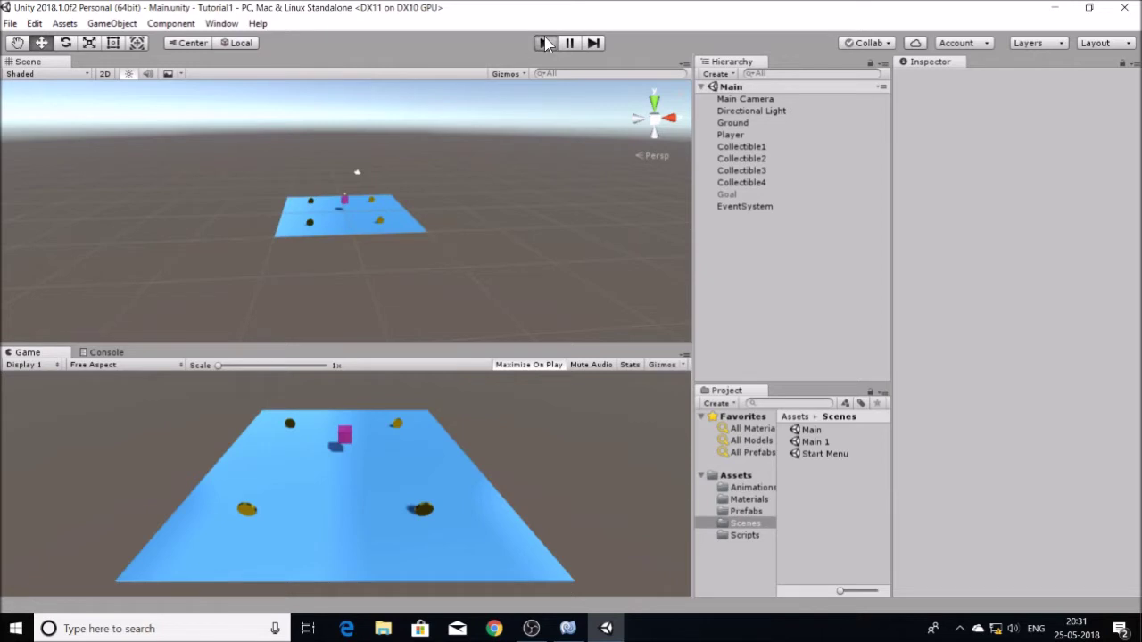
Play-test the Main scene briefly, checking for runtime errors, and stop it.
key("ctrl+p")
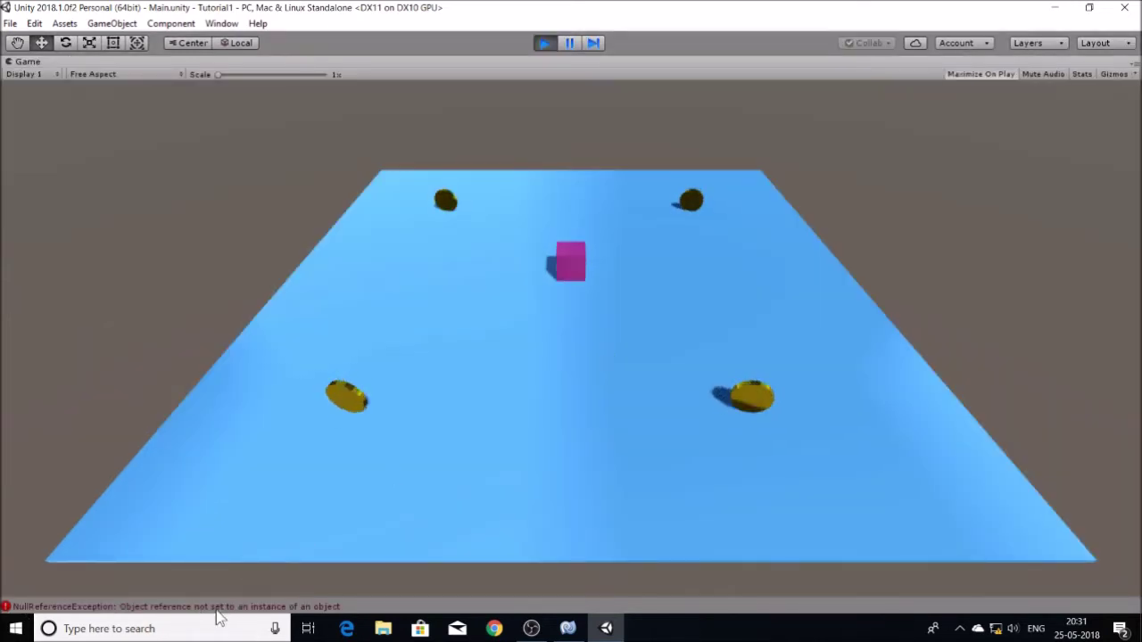
left_click(543, 43)
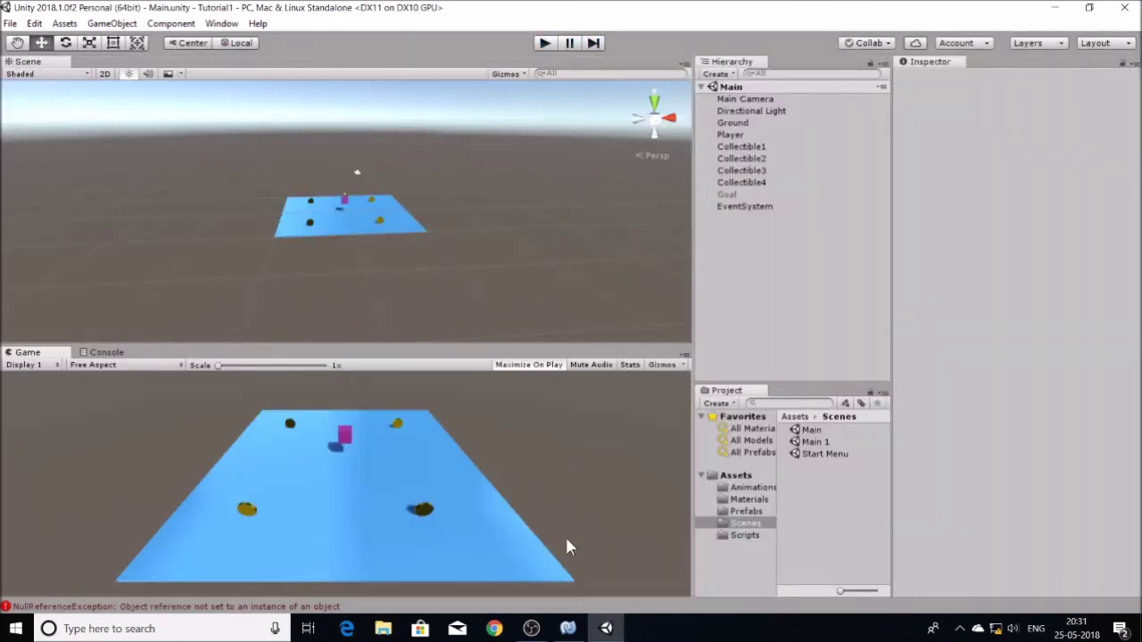
Switch to MonoDevelop, comment out the ammoText.text assignment in the Start method of Player.cs, and save the script.
left_click(565, 629)
left_click_drag(1121, 404, 1131, 221)
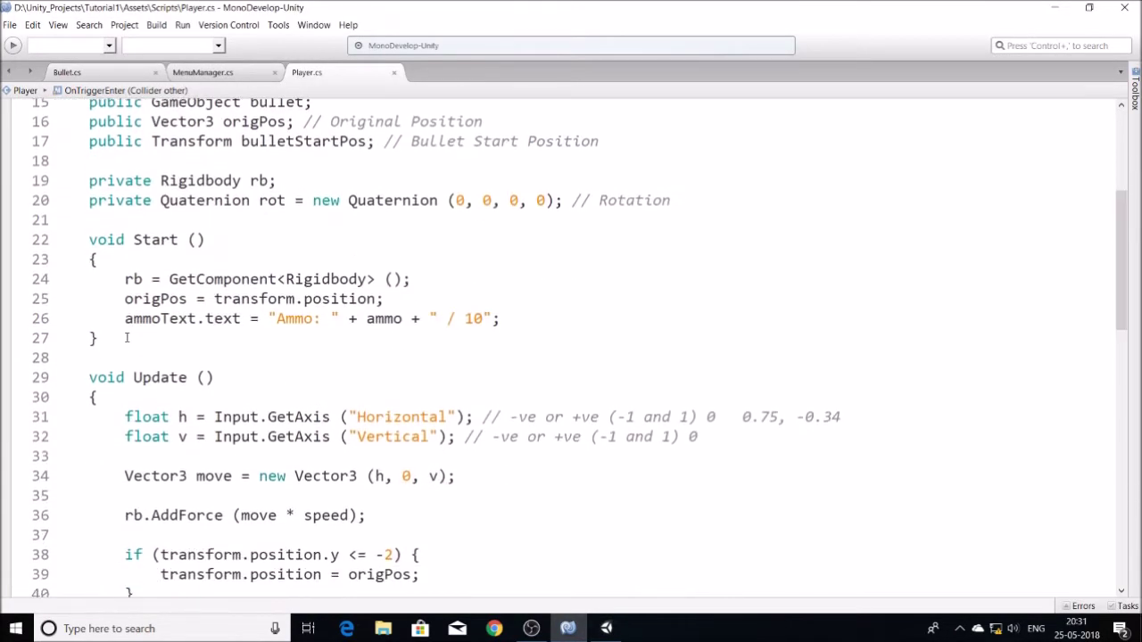
type("//")
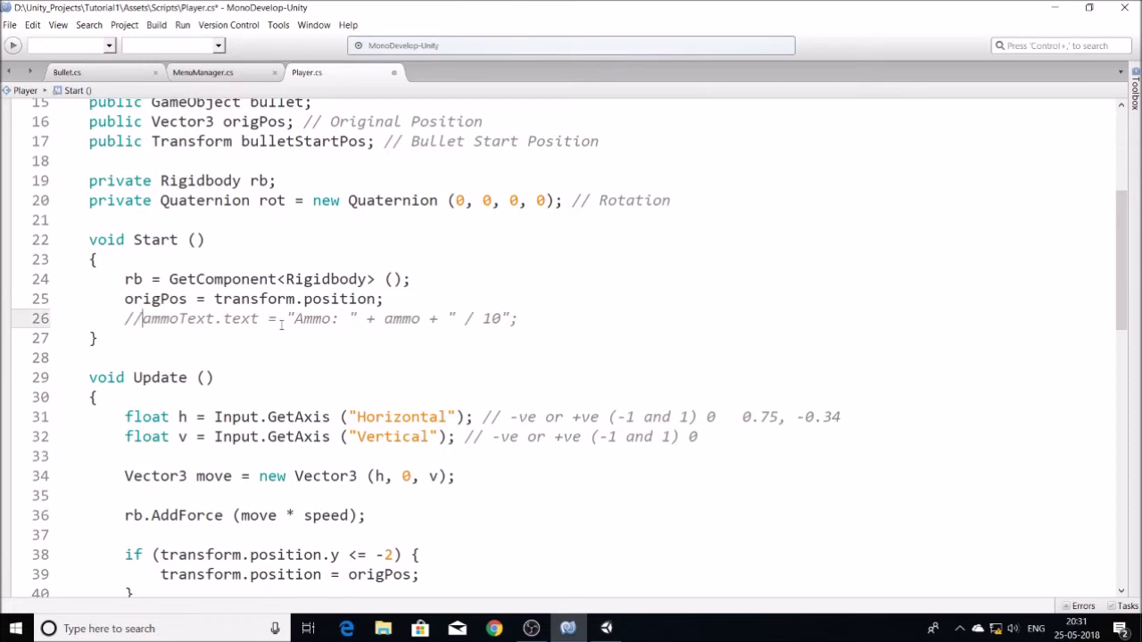
key("ctrl+s")
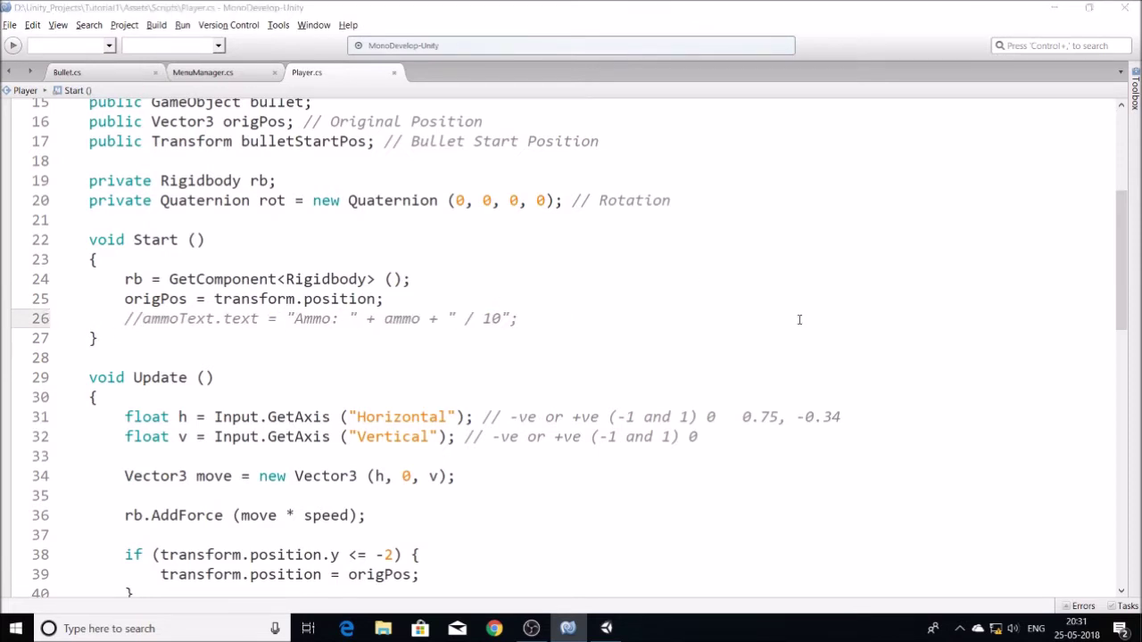
Switch to Unity, open the Main 1 scene and inspect the AmmoText object inside its Canvas.
key("alt+Tab")
double_click(823, 443)
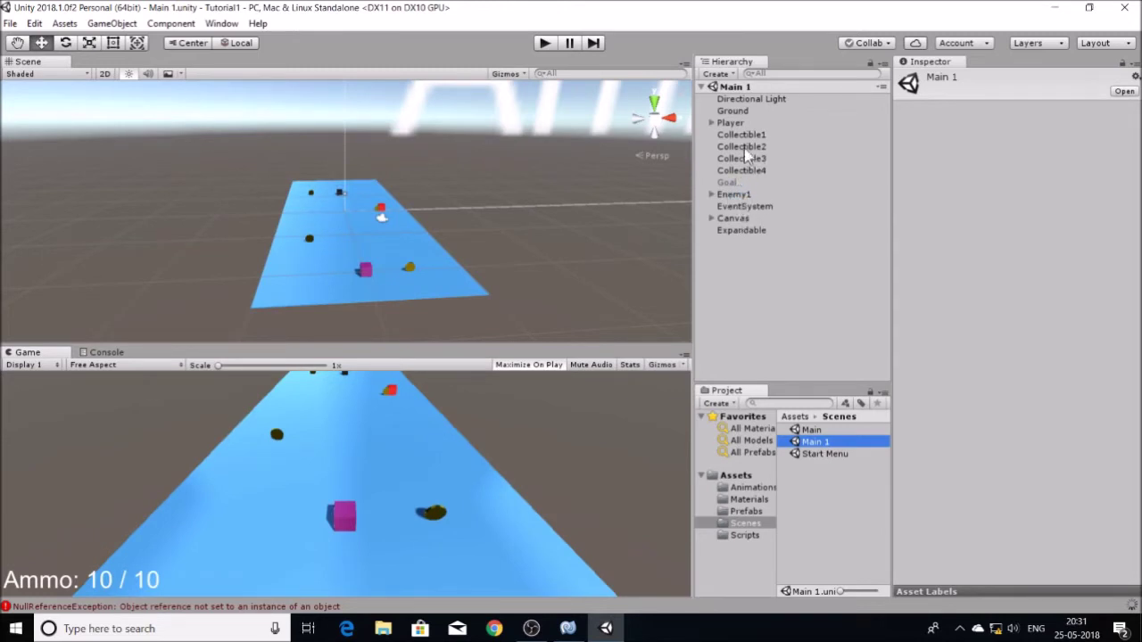
left_click(711, 219)
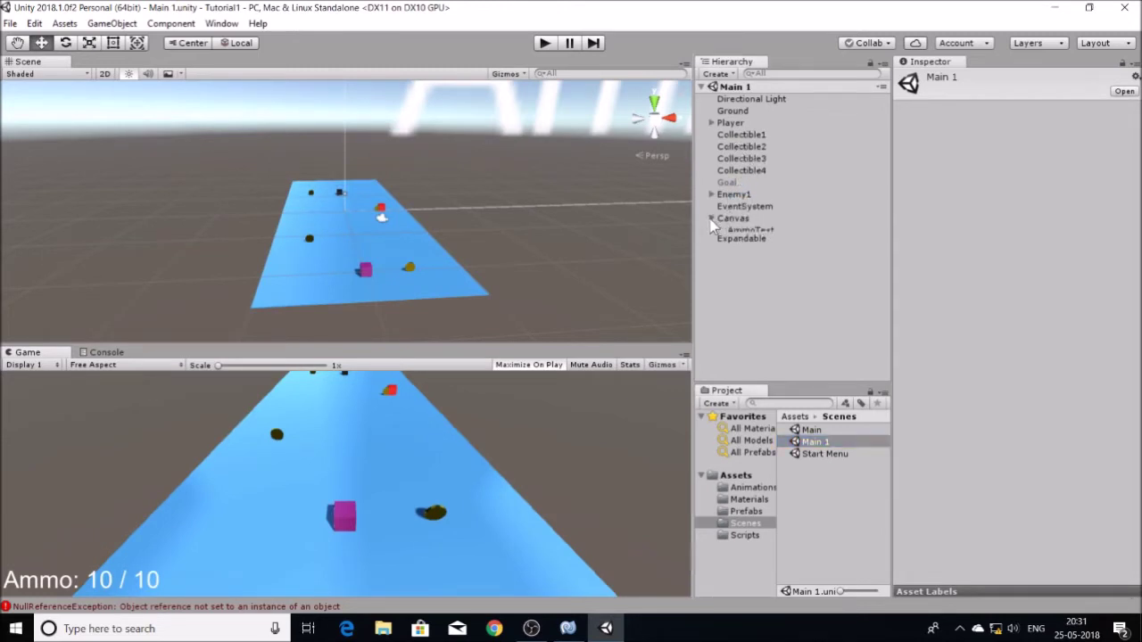
left_click(748, 230)
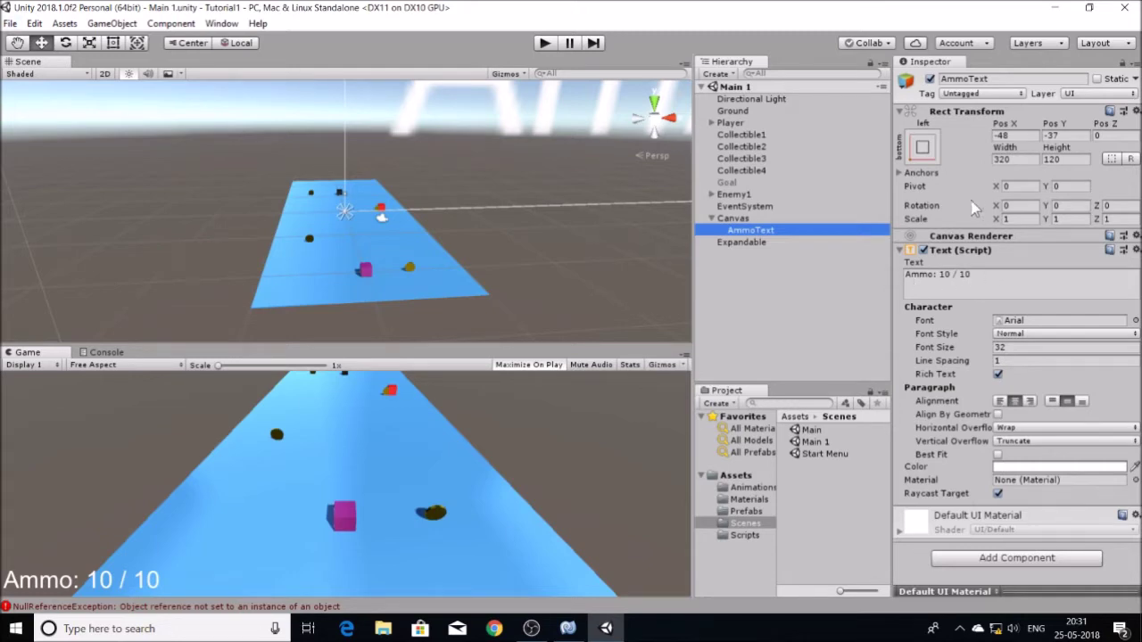
key("alt+Tab")
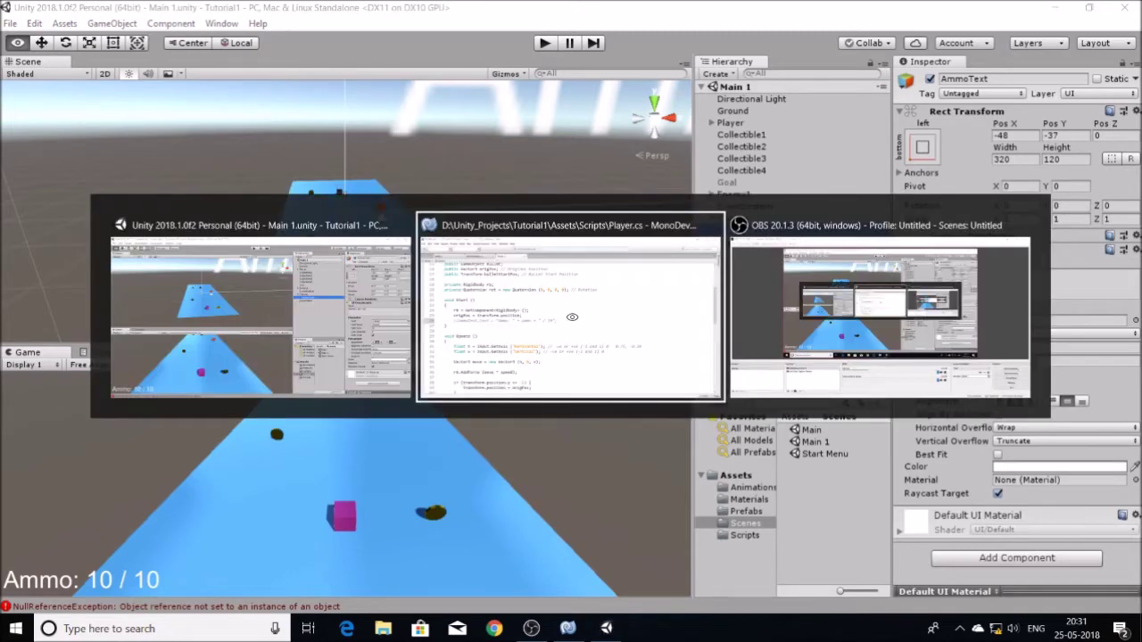
key("alt+Tab")
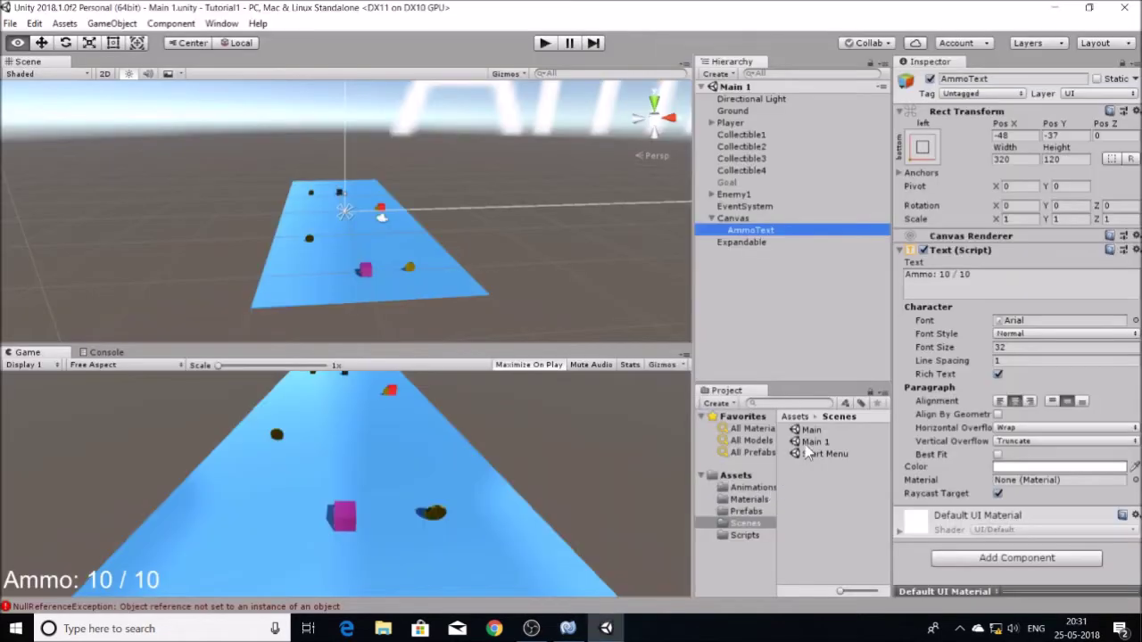
Reopen the Main scene and save the project.
double_click(810, 430)
left_click(13, 24)
left_click(12, 25)
left_click(12, 24)
left_click(49, 149)
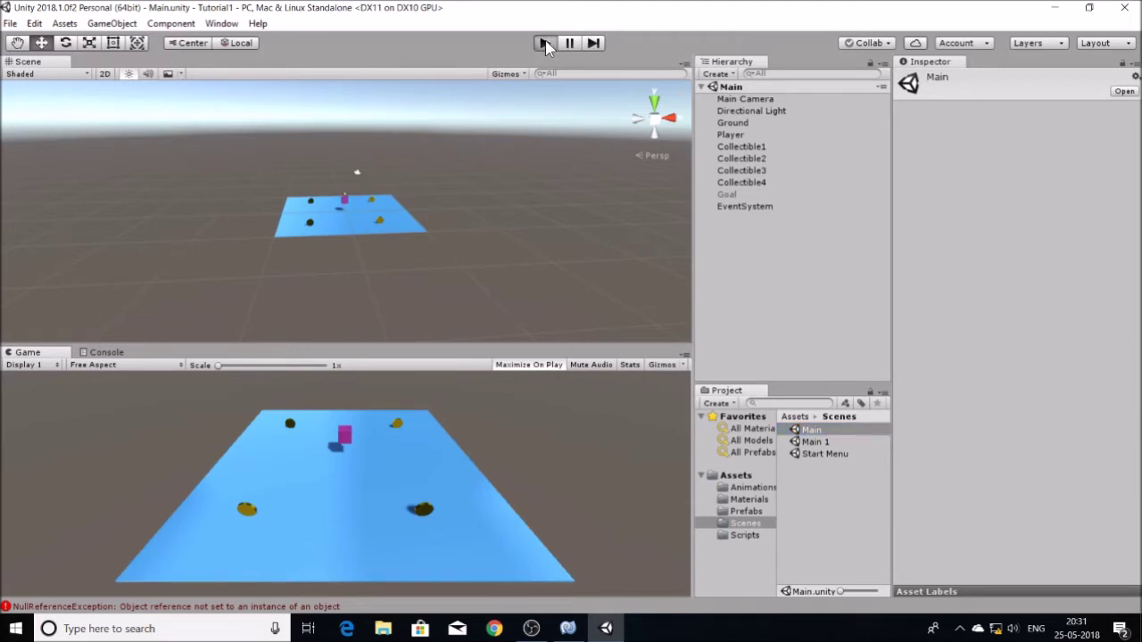
Play-test the Main scene by collecting all four coins and moving the player cube to the goal, and stop the game.
key("ctrl+p")
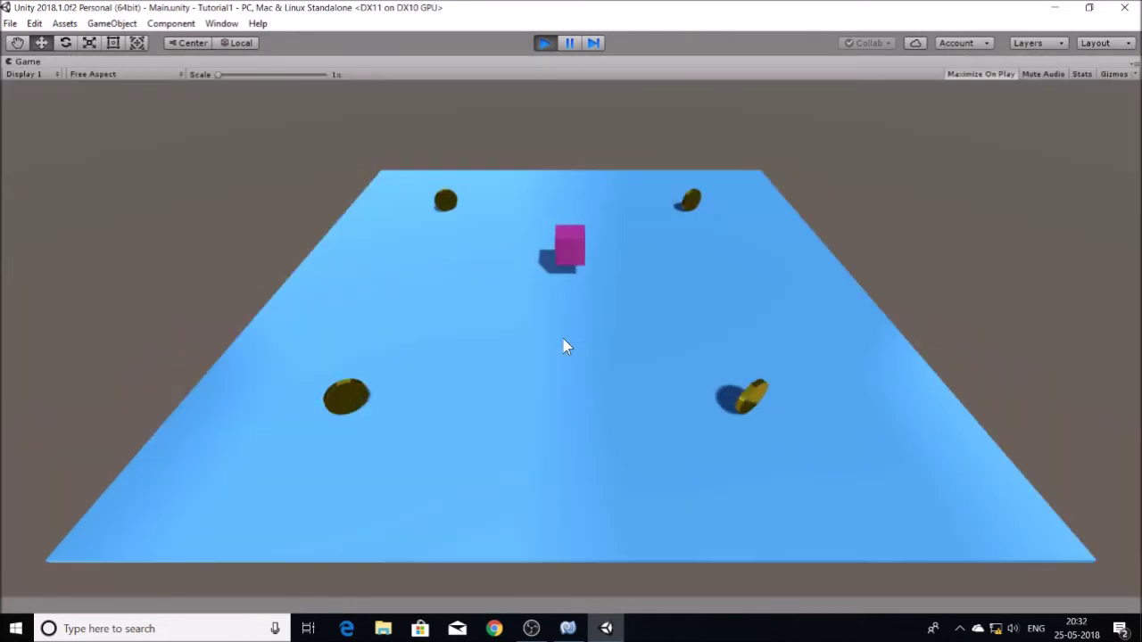
key("Down")
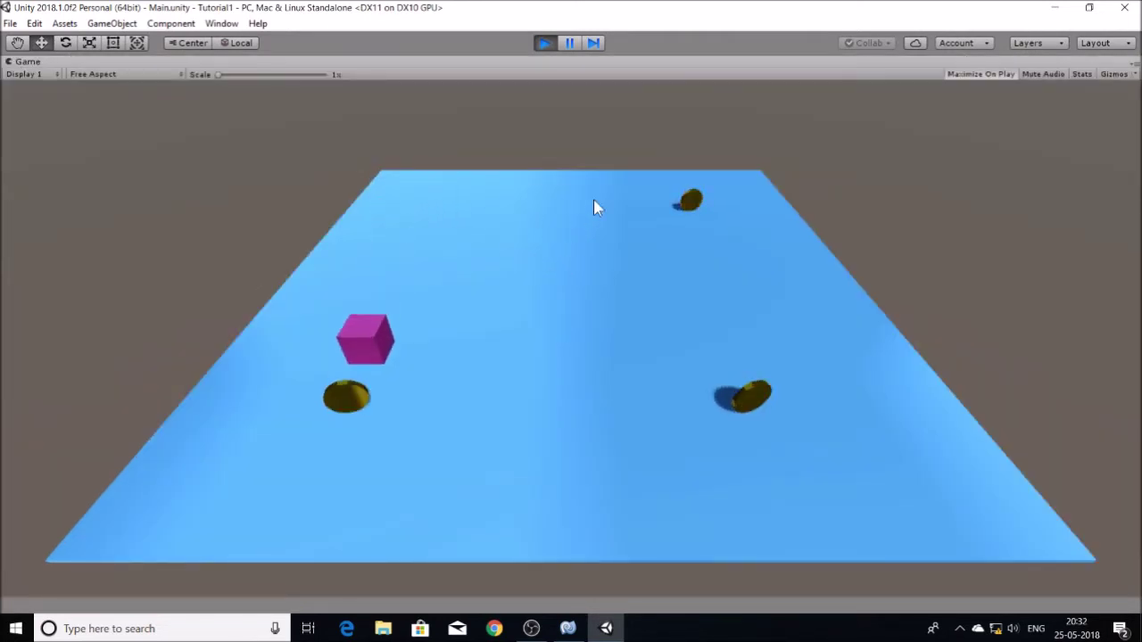
key("Up")
key("Right")
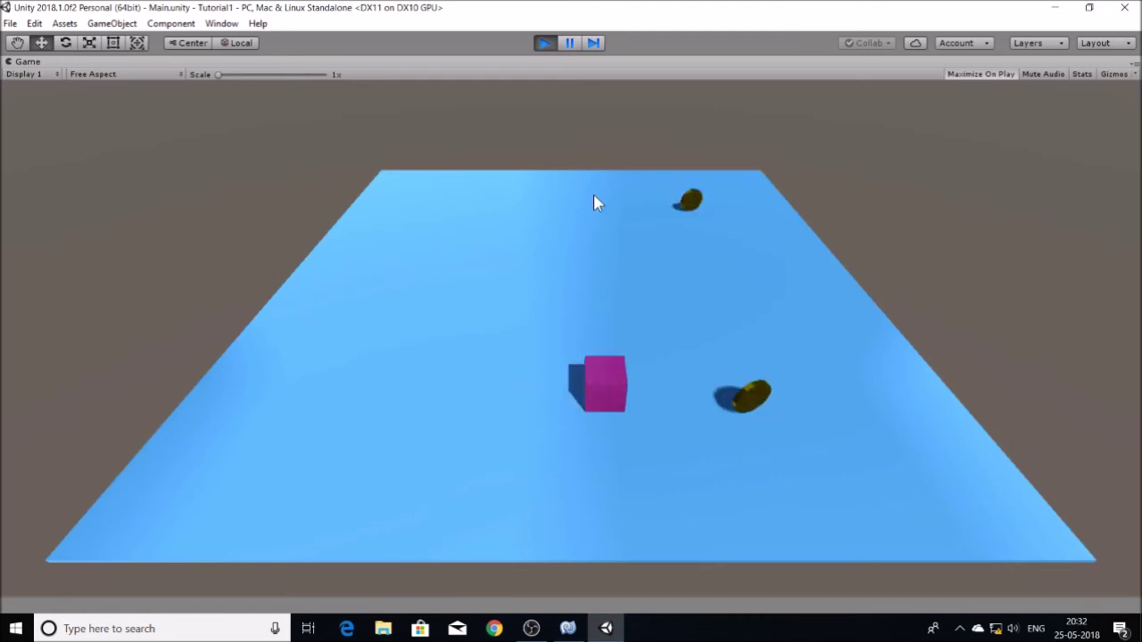
key("Down")
key("Right")
key("Up")
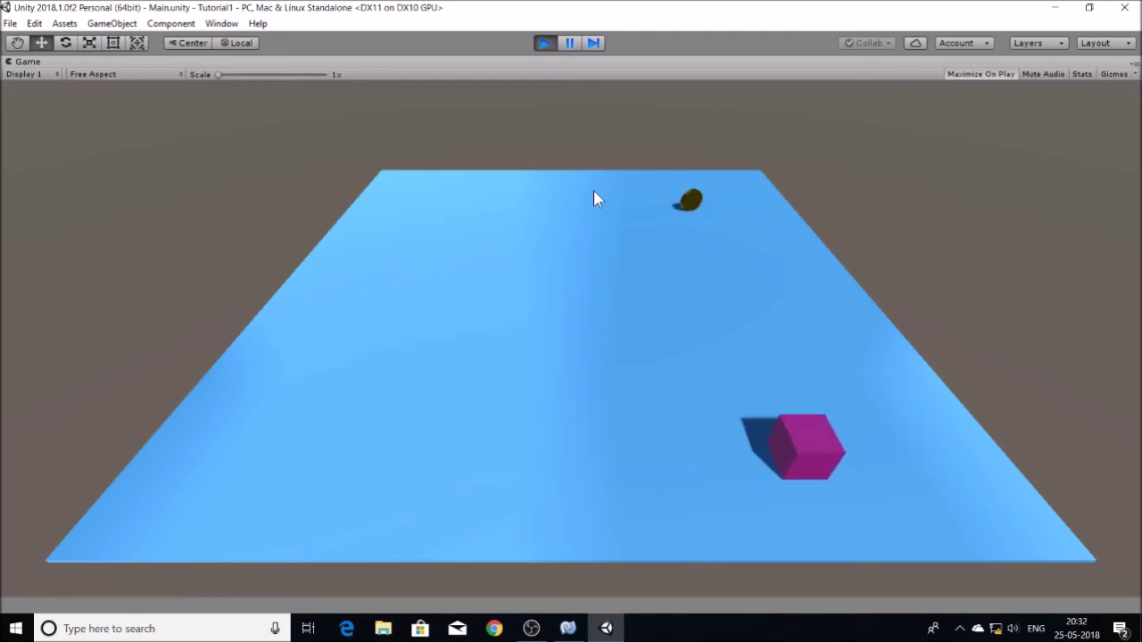
key("Left")
key("Down")
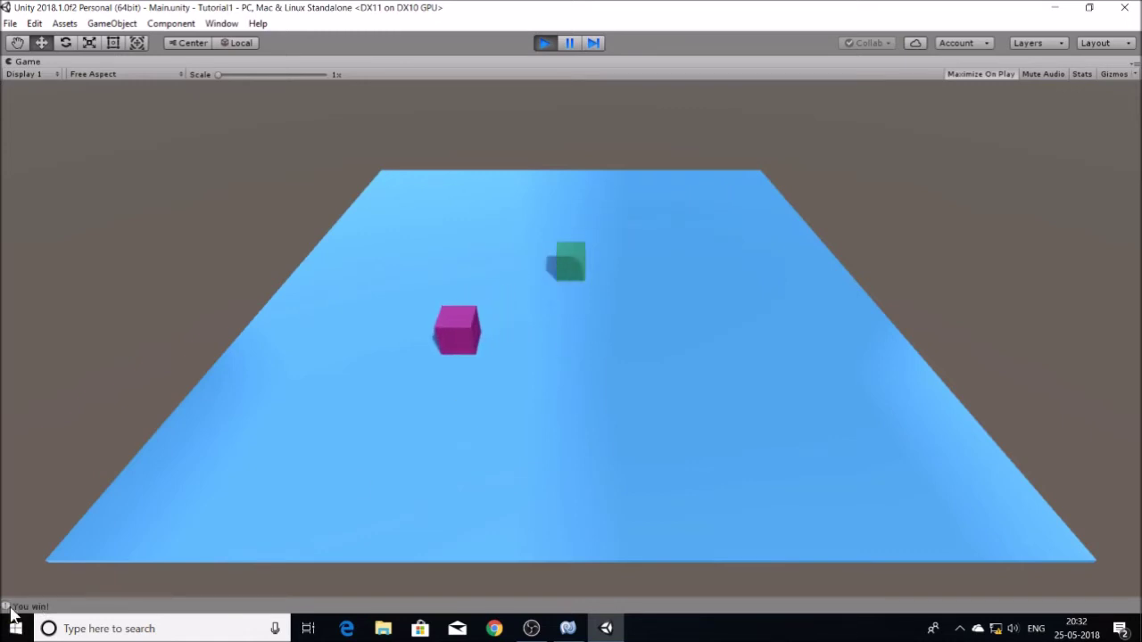
left_click(544, 42)
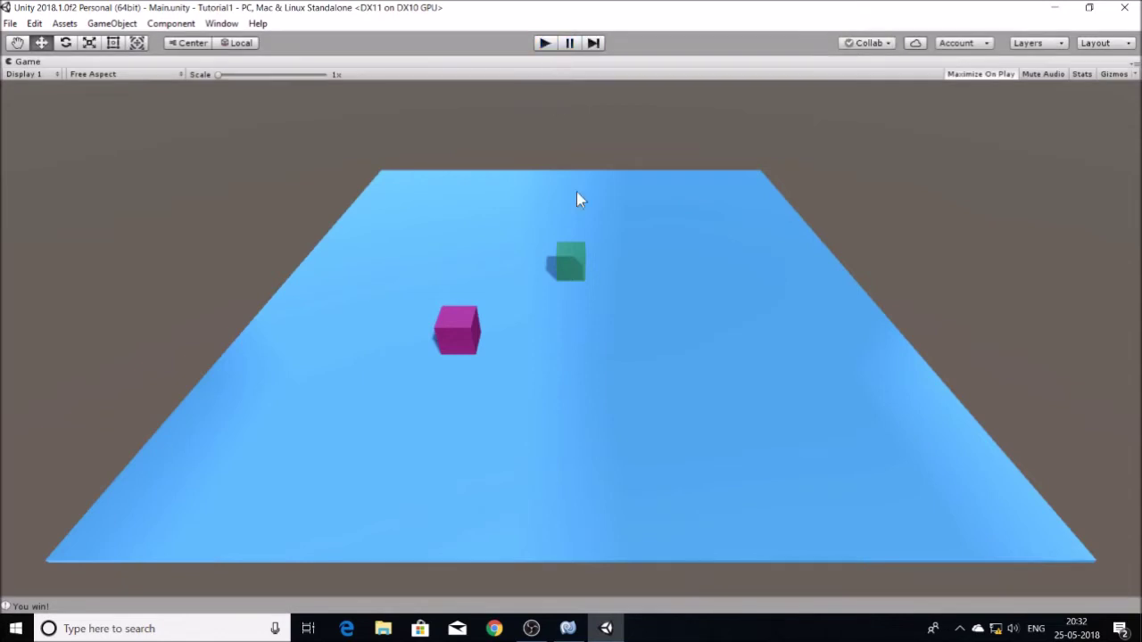
In MonoDevelop, declare a public int variable named currentScene below the ammo variable in Player.cs.
left_click(567, 629)
left_click_drag(1131, 266, 1126, 203)
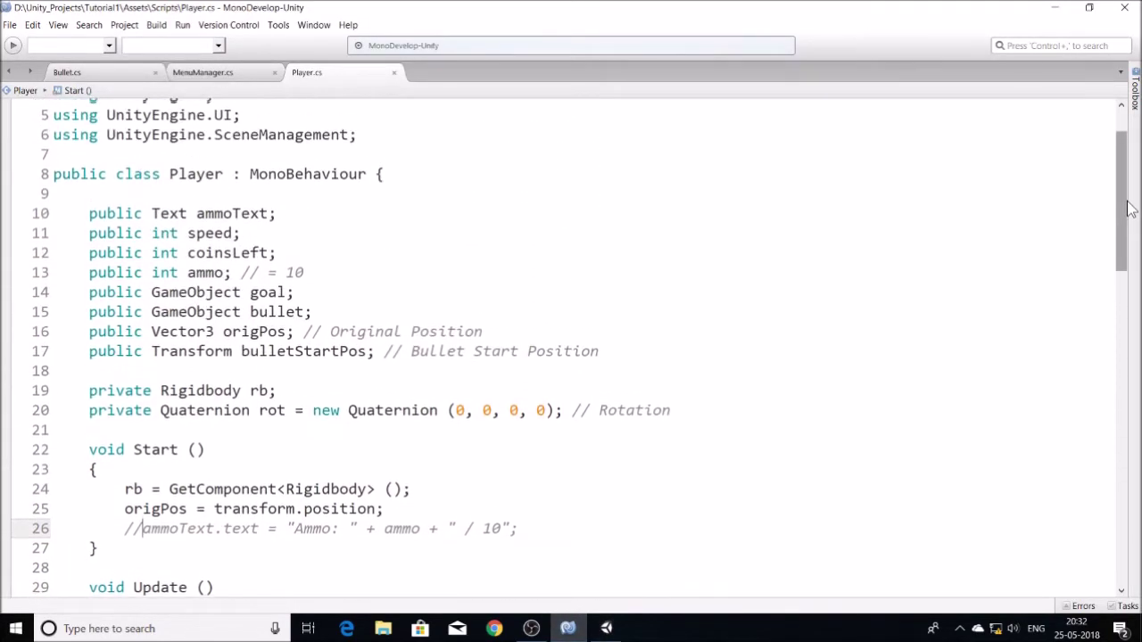
left_click(324, 275)
key("Return")
type("public int currentScene;")
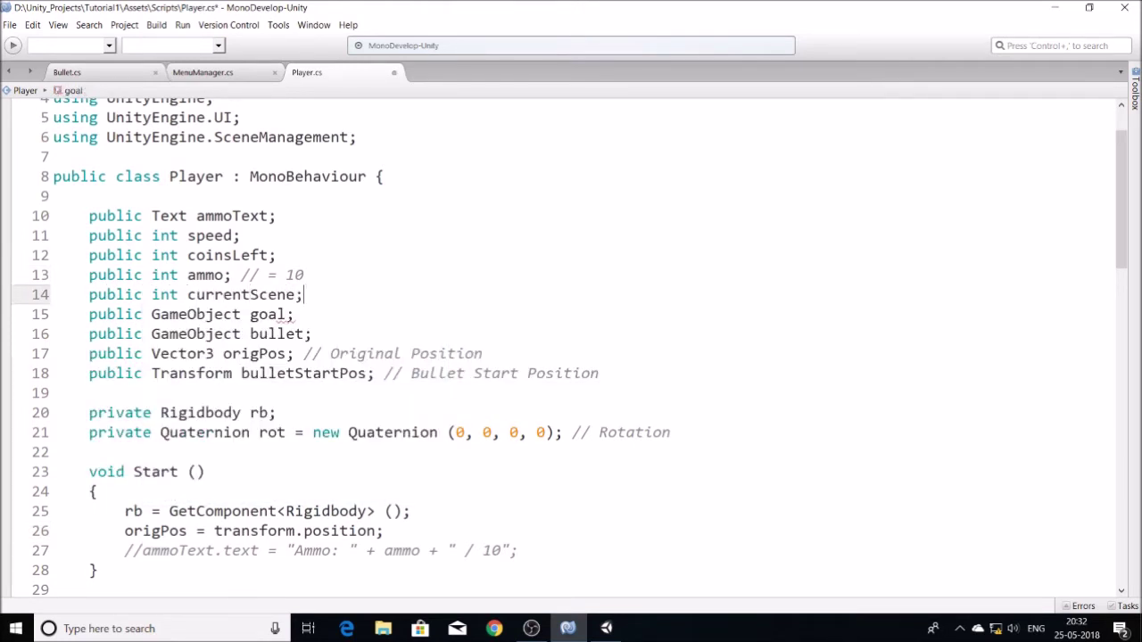
In the Goal branch of OnTriggerEnter, comment out the "You win!" print and add SceneManager.LoadScene (currentScene + 1); above it.
left_click_drag(1121, 174, 1125, 456)
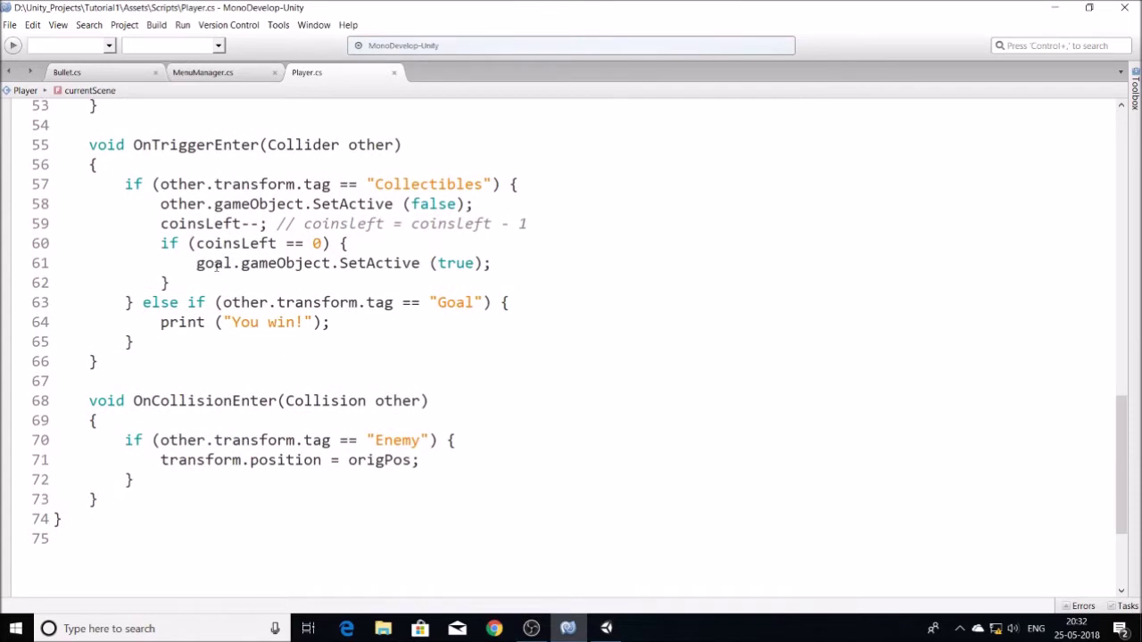
type("//")
key("Up")
key("End")
key("Return")
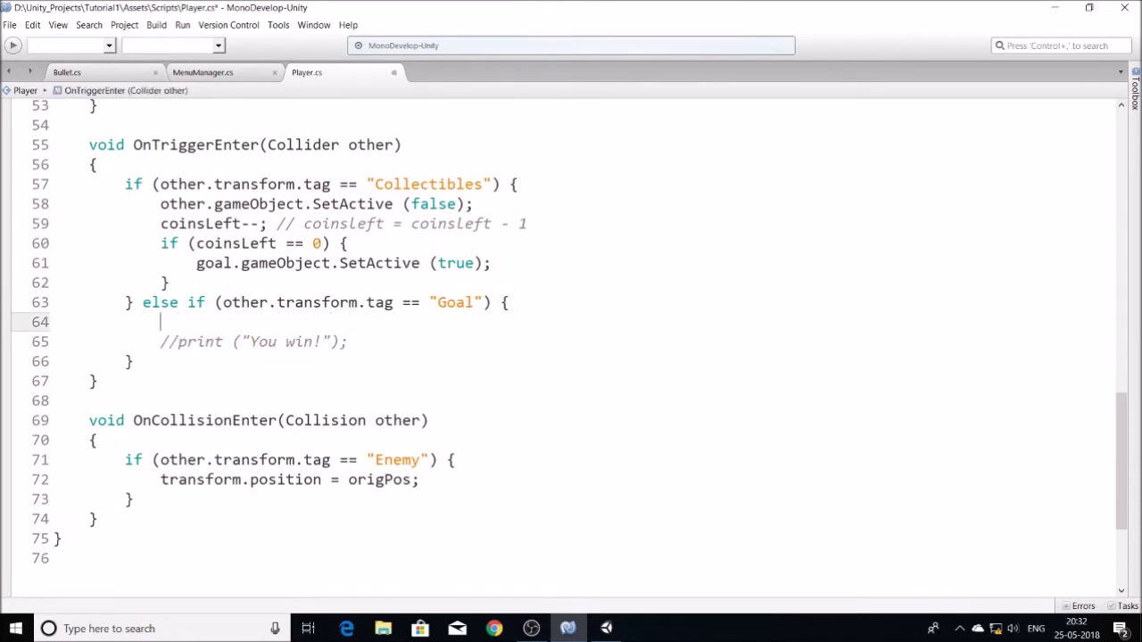
type("SceneManager.Load")
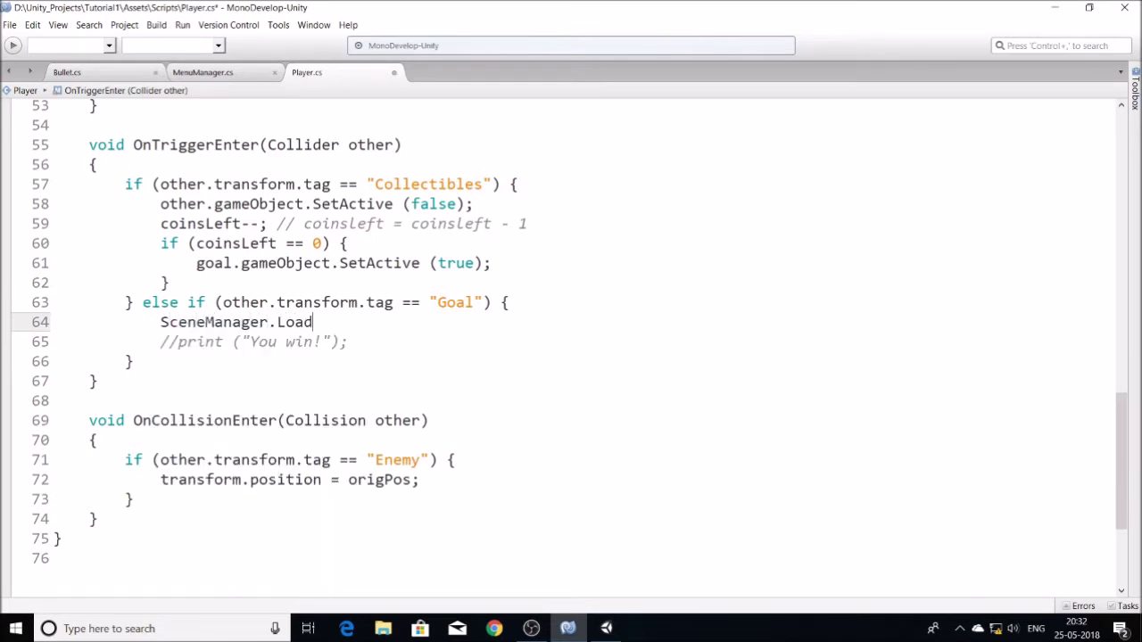
type("Scene(currentScene + 1);")
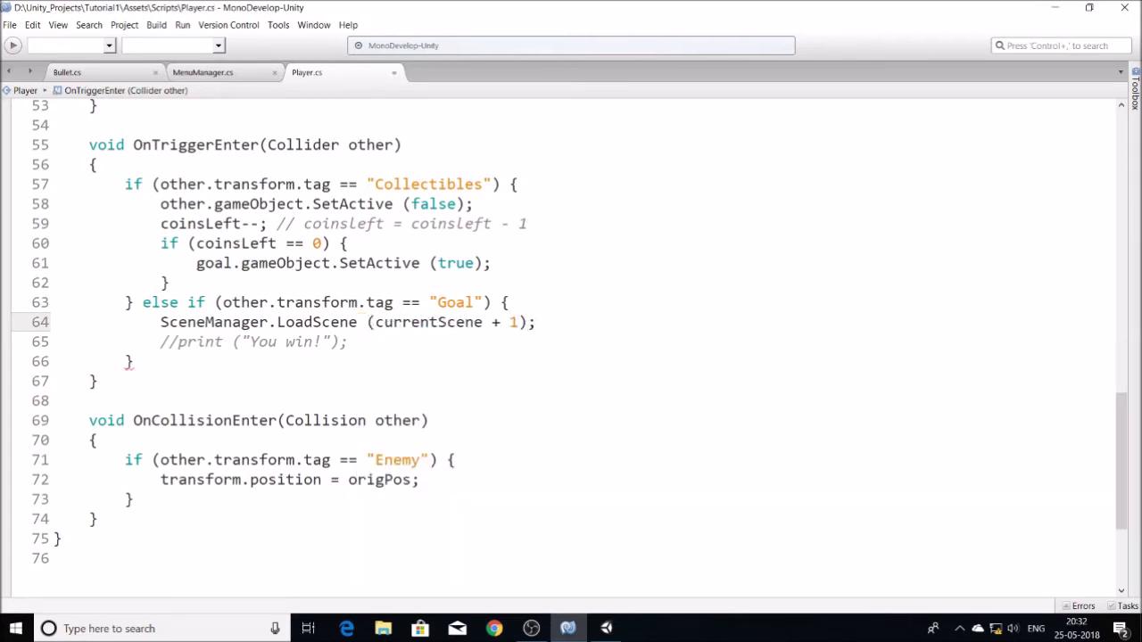
Back in Unity, set Current Scene to 1 on the Main scene's Player, and open Main 1, saving the Main scene's changes.
key("alt+Tab")
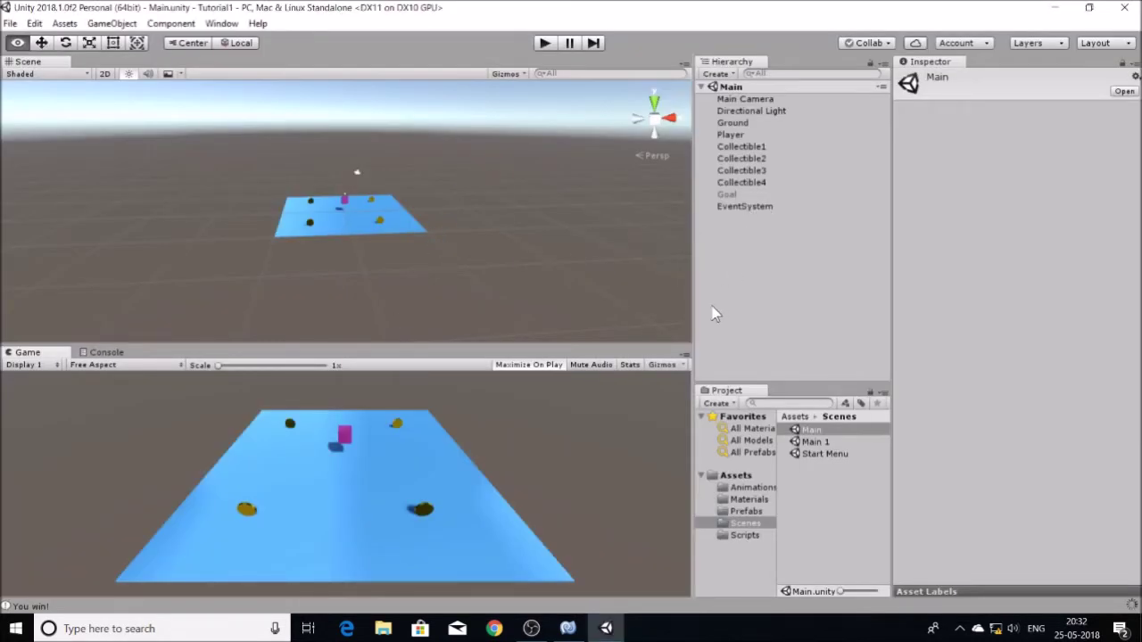
key("alt+Tab")
key("alt+Tab")
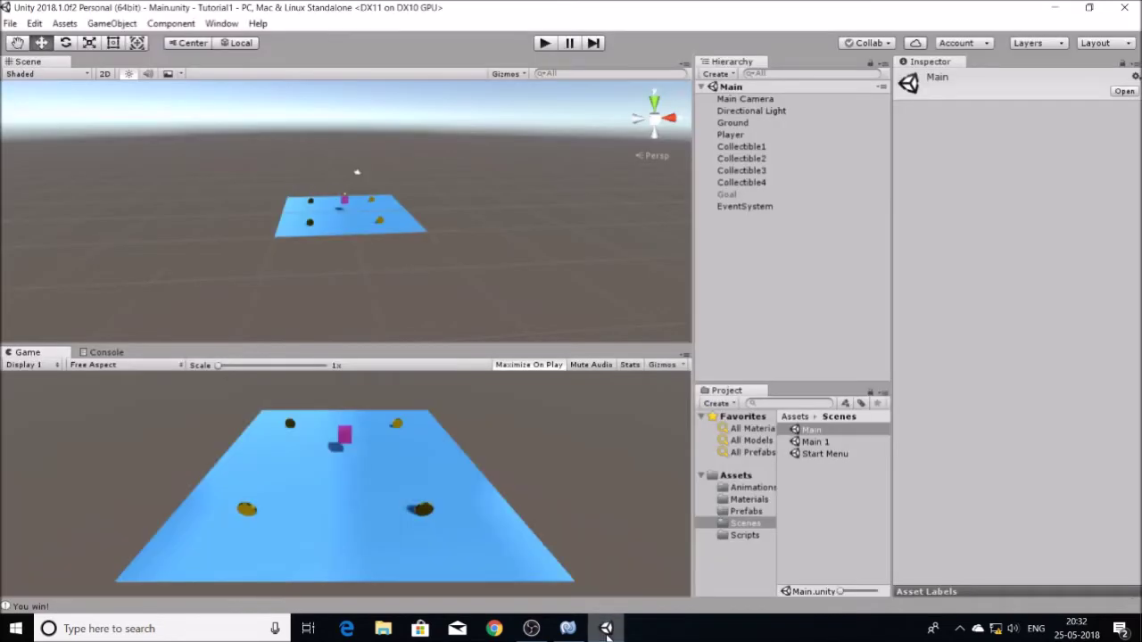
key("alt+Tab")
key("alt+Tab")
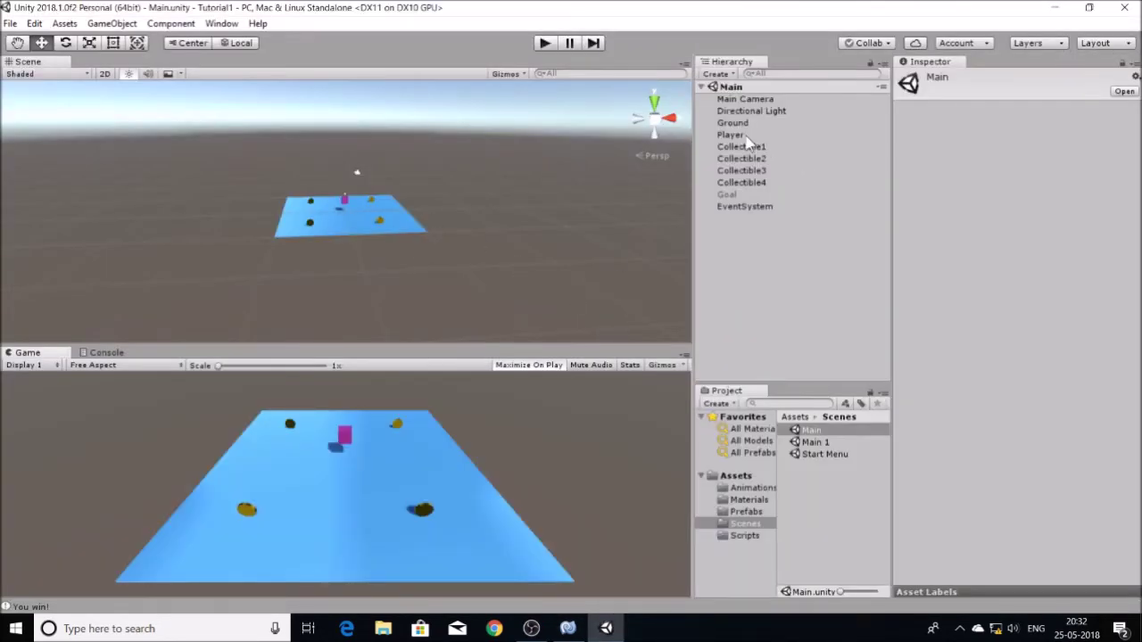
left_click(745, 136)
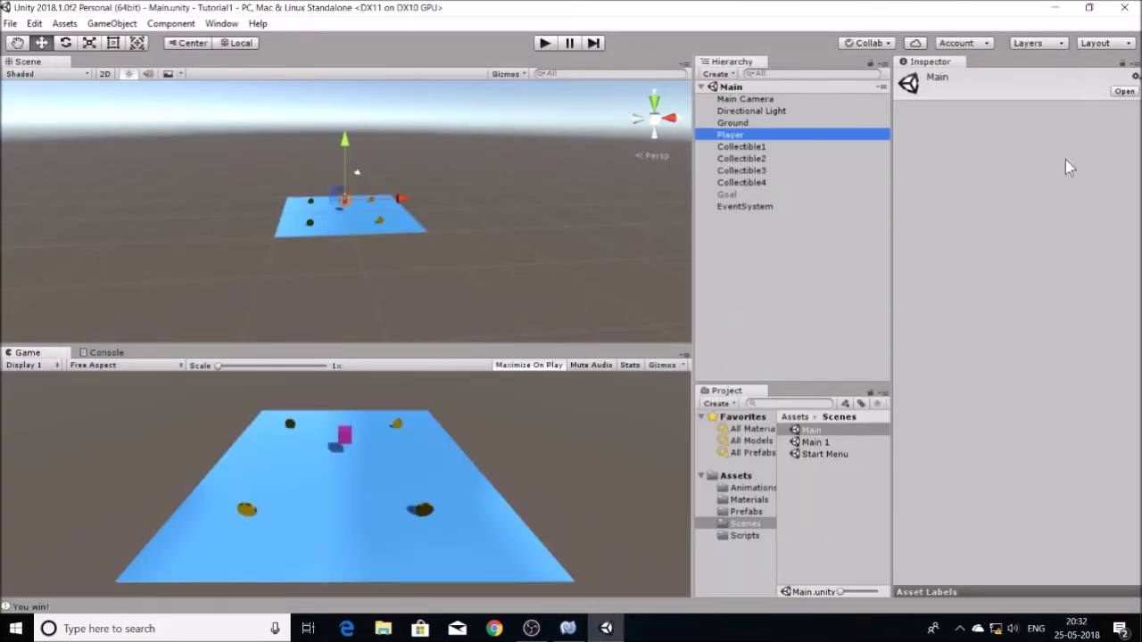
left_click_drag(1138, 196, 1073, 459)
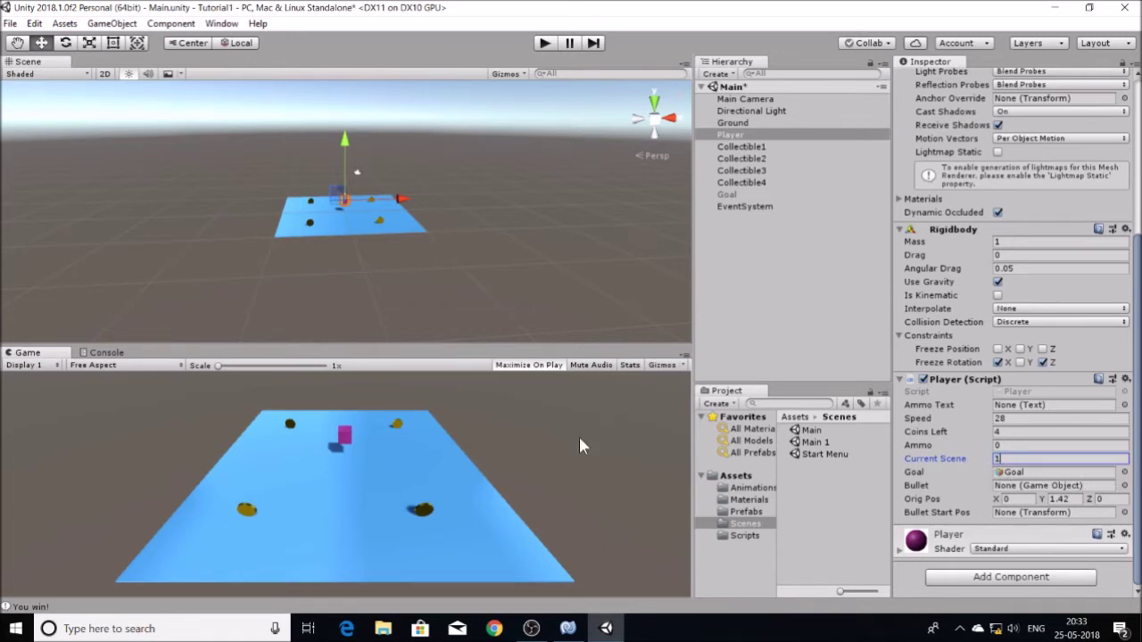
double_click(829, 442)
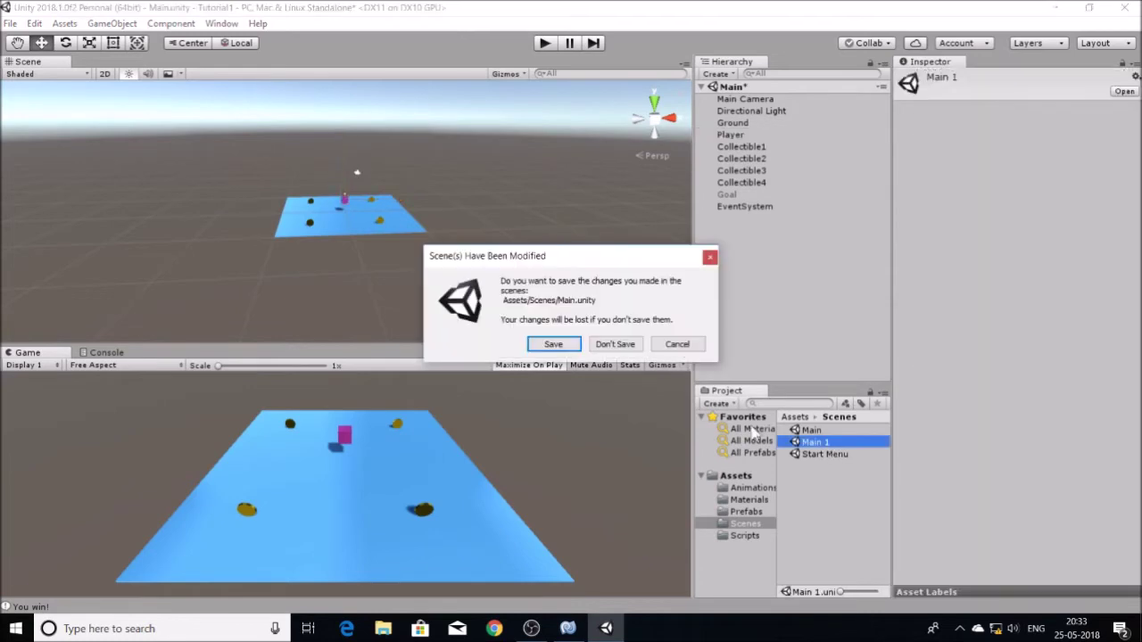
left_click(546, 343)
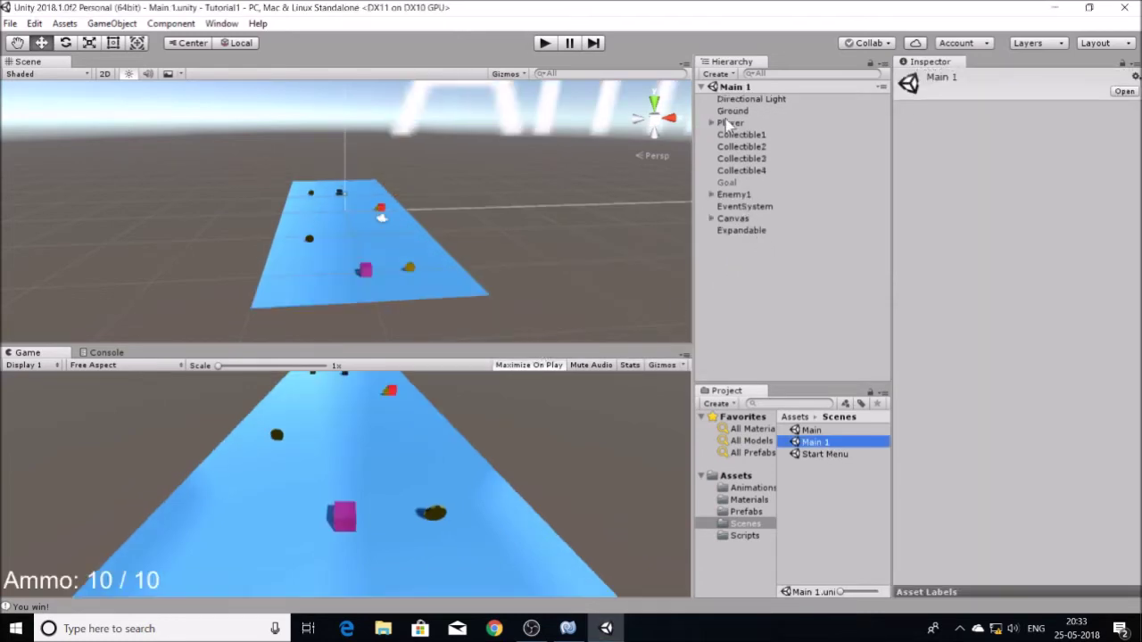
Set Current Scene to 2 in the Player script of the Main 1 scene's Player object and save the change.
left_click(729, 123)
left_click(1139, 453)
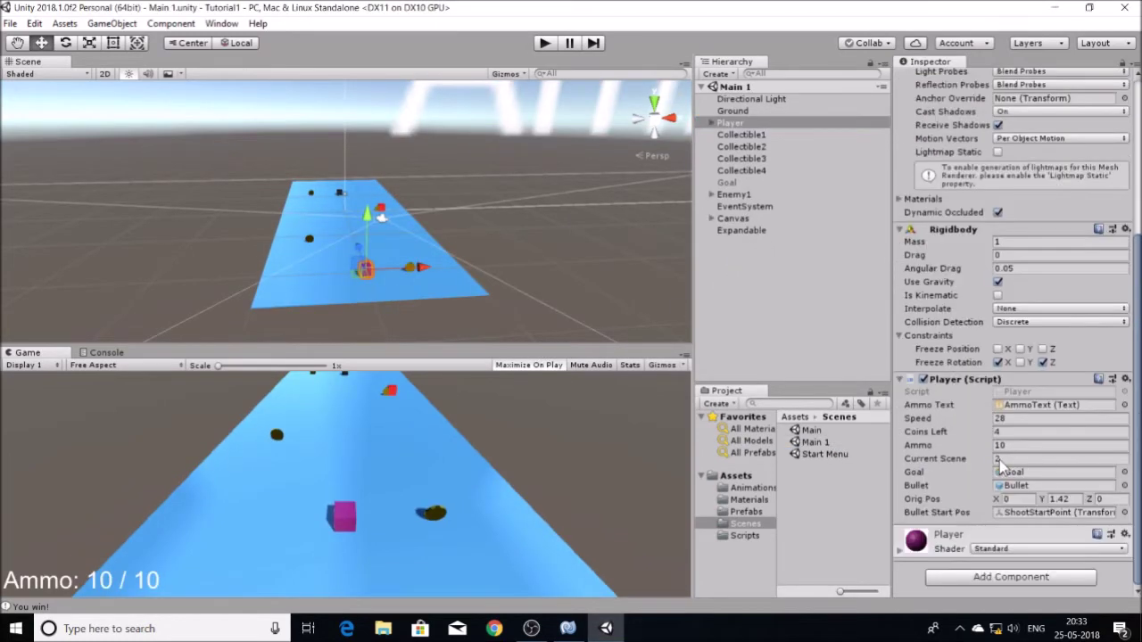
left_click(11, 23)
left_click(10, 24)
left_click(11, 23)
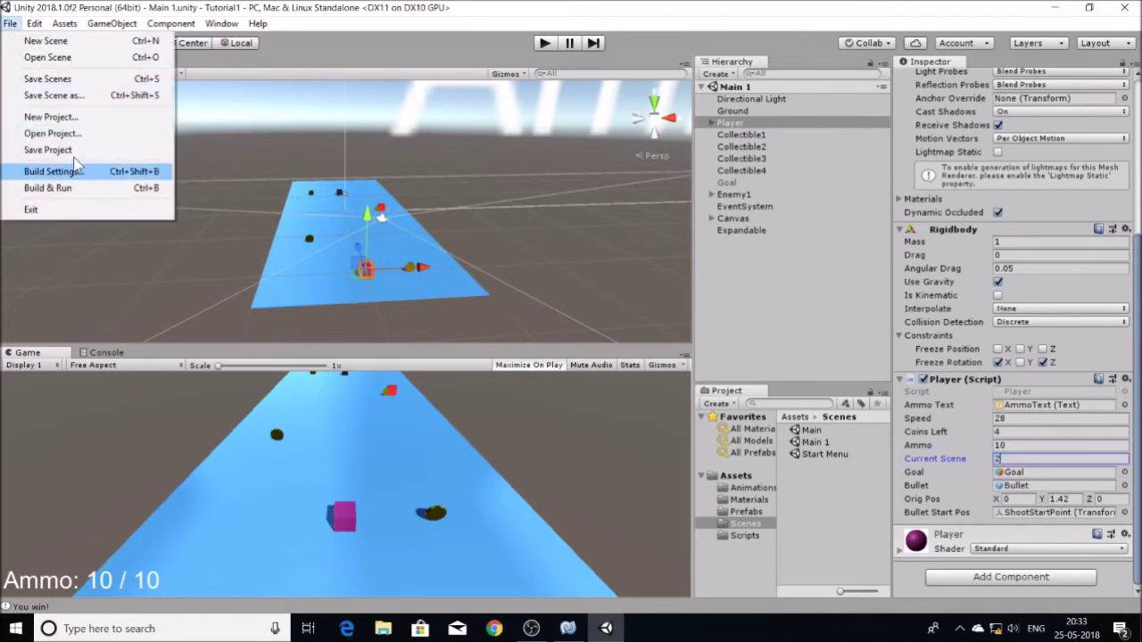
key("alt+Tab")
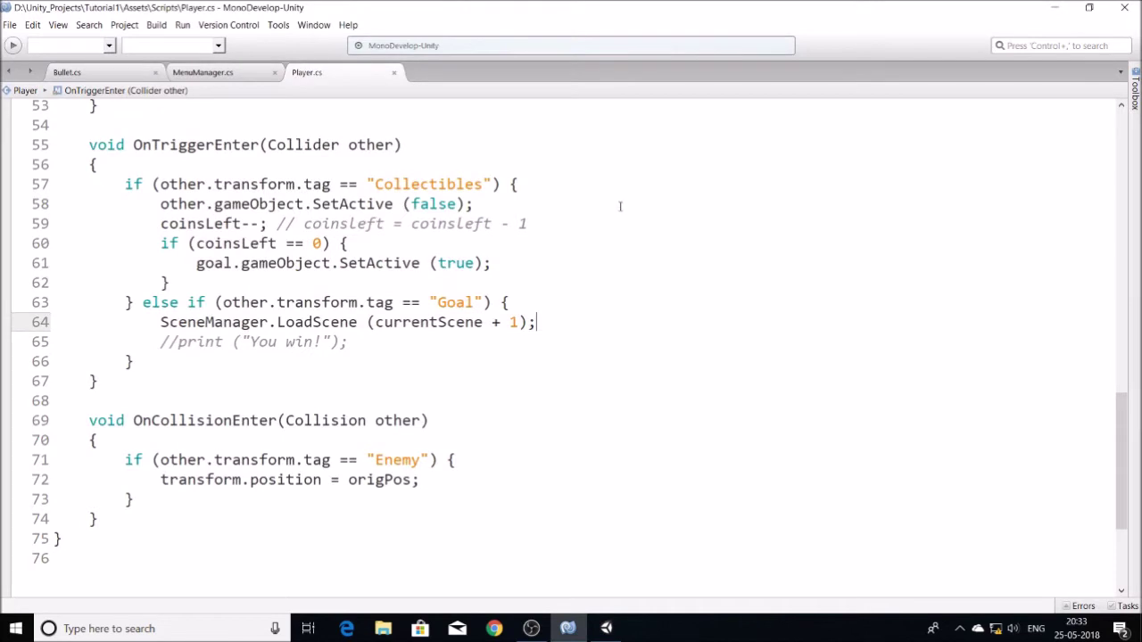
key("alt+Tab")
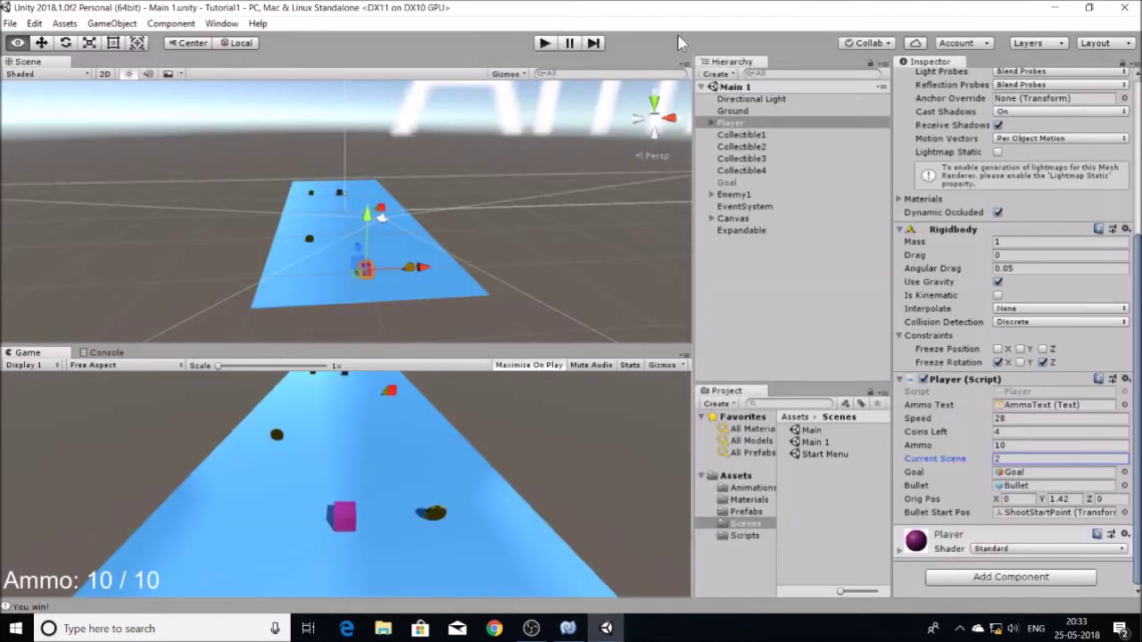
Open the Start Menu scene, run the game and start it from its menu.
double_click(816, 451)
left_click(542, 44)
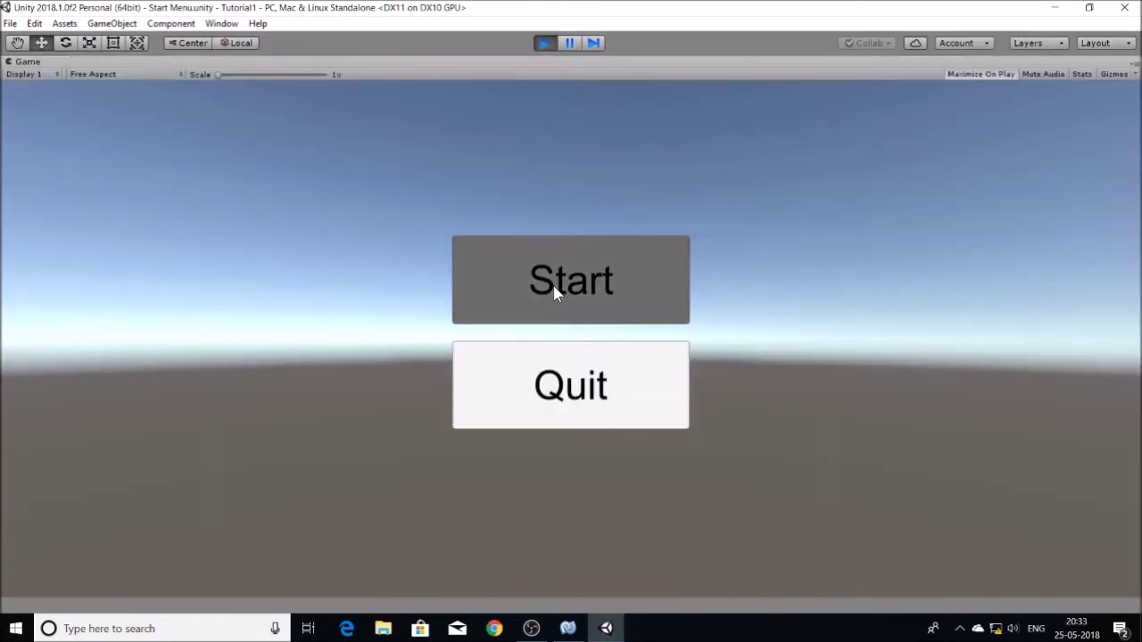
left_click(555, 290)
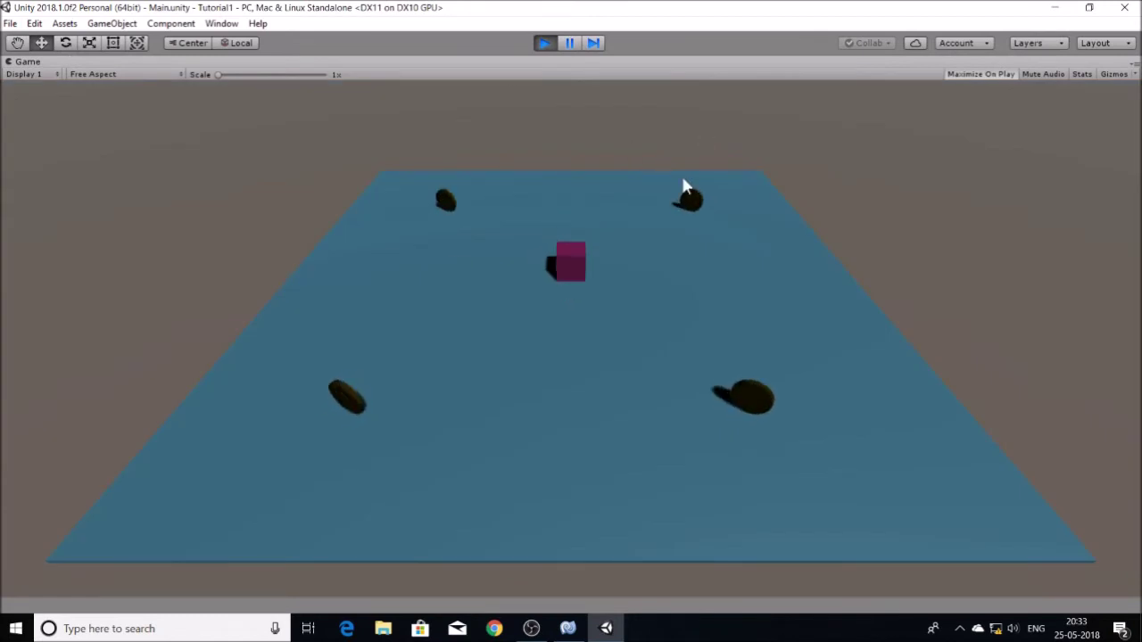
Play through the Main level, steering the cube over all four coins and into the goal to test the scene change.
key("Up")
key("Left")
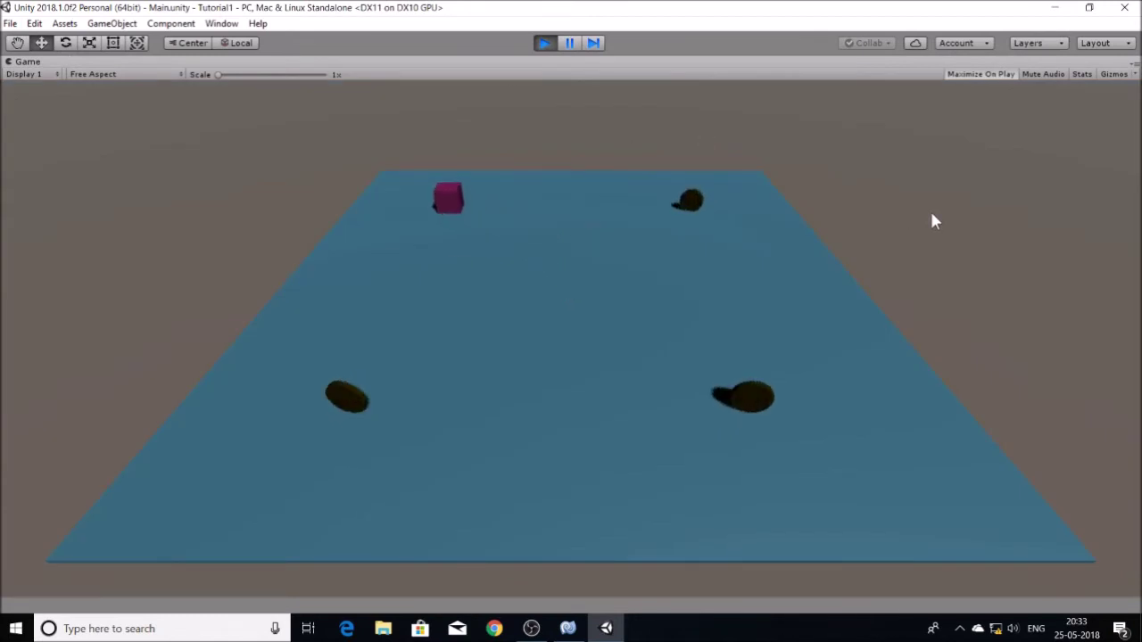
key("Down")
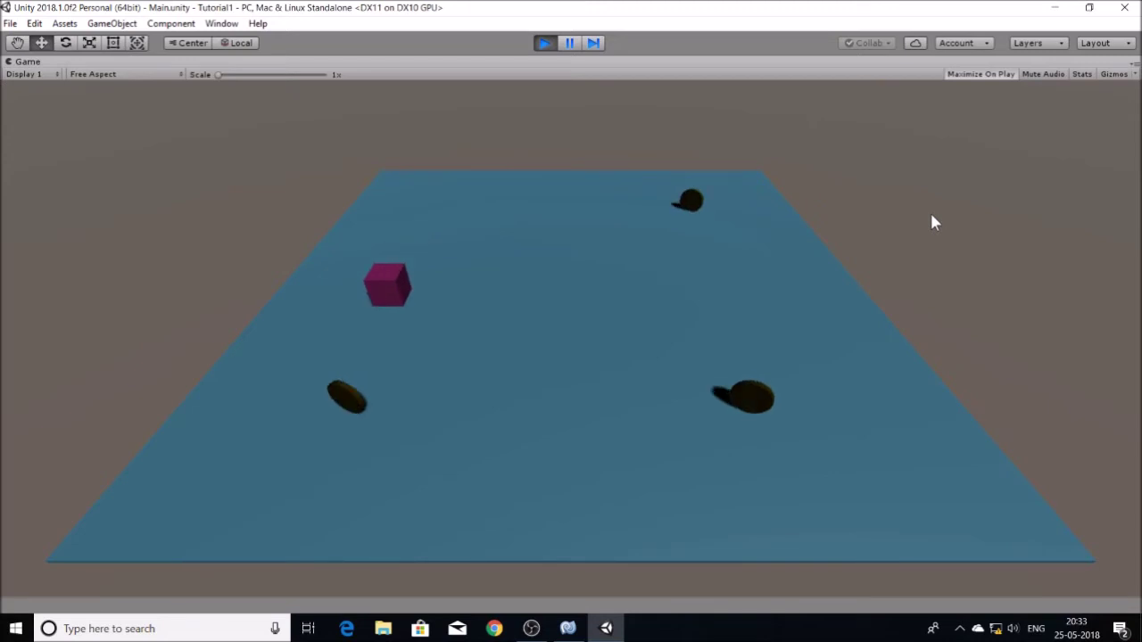
key("Right")
key("Right")
key("Up")
key("Up")
key("Left")
key("Right")
key("Up")
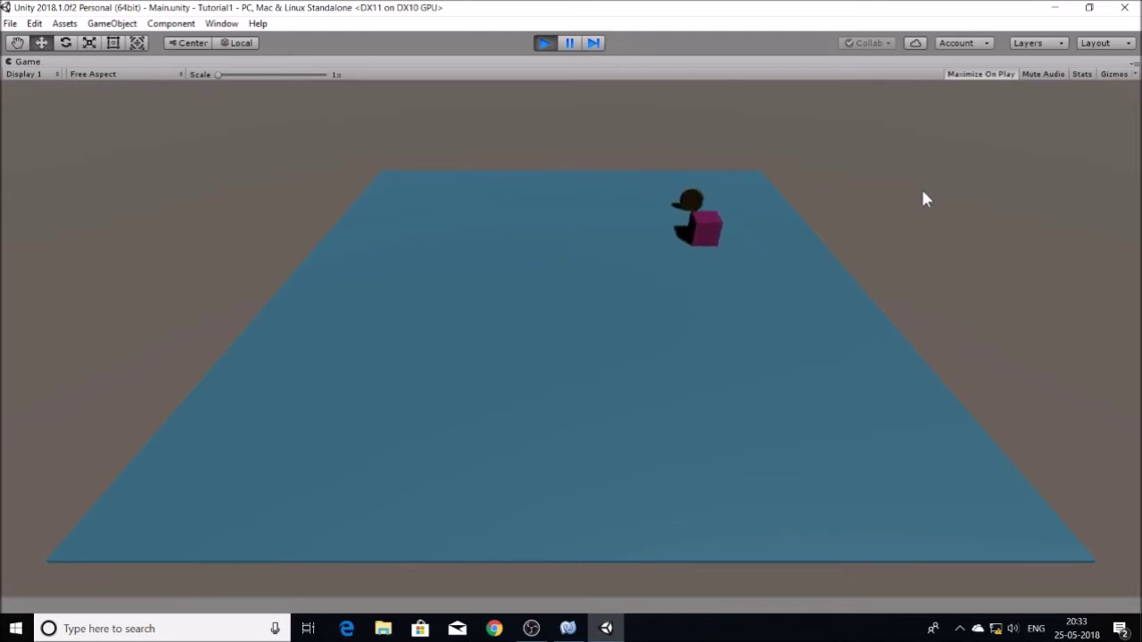
key("Up")
key("Left")
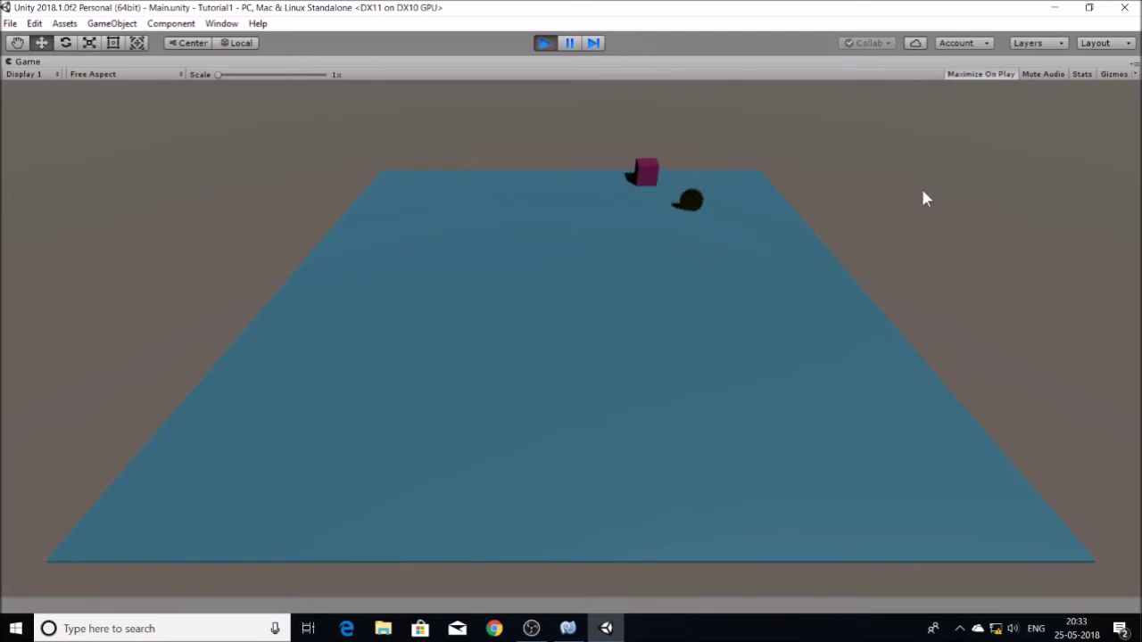
key("Right")
key("Down")
key("Left")
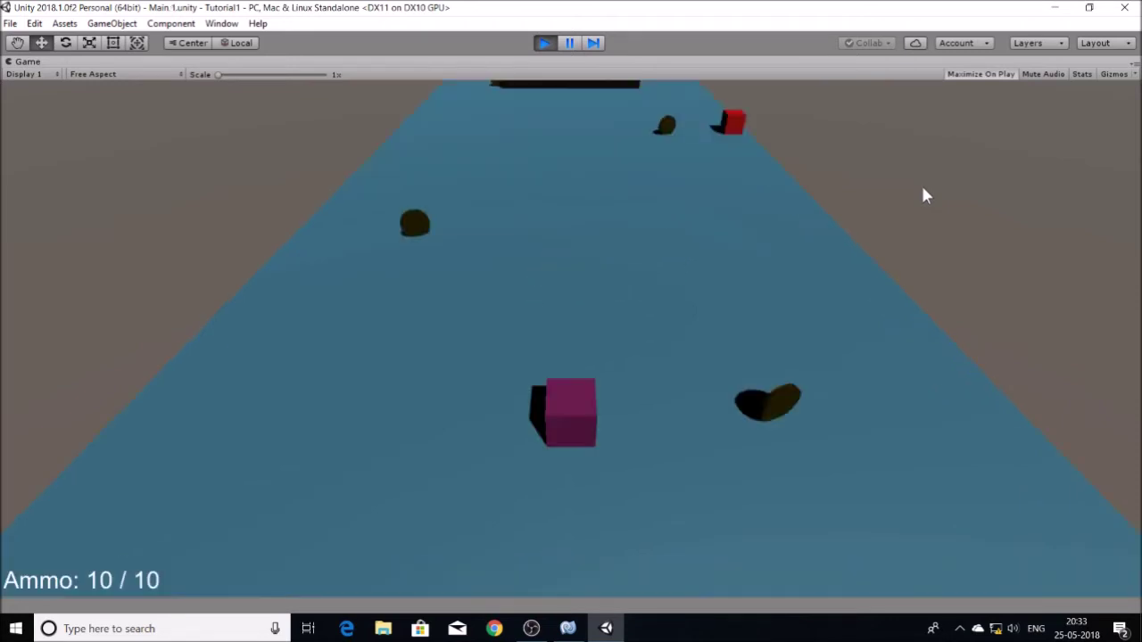
In the Main 1 level, move the cube past the nearest coin and fire all ten bullets toward the red enemy.
key("Right")
left_click(830, 221)
left_click(829, 221)
left_click(830, 221)
left_click(830, 222)
left_click(829, 227)
left_click(830, 227)
left_click(830, 227)
left_click(830, 227)
left_click(830, 227)
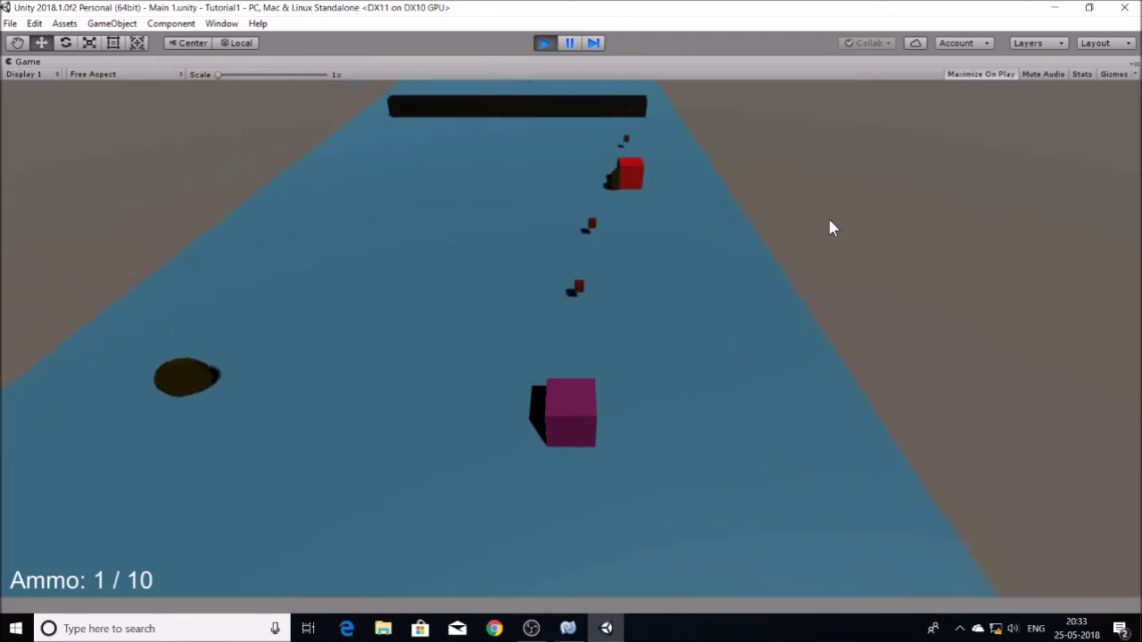
left_click(830, 226)
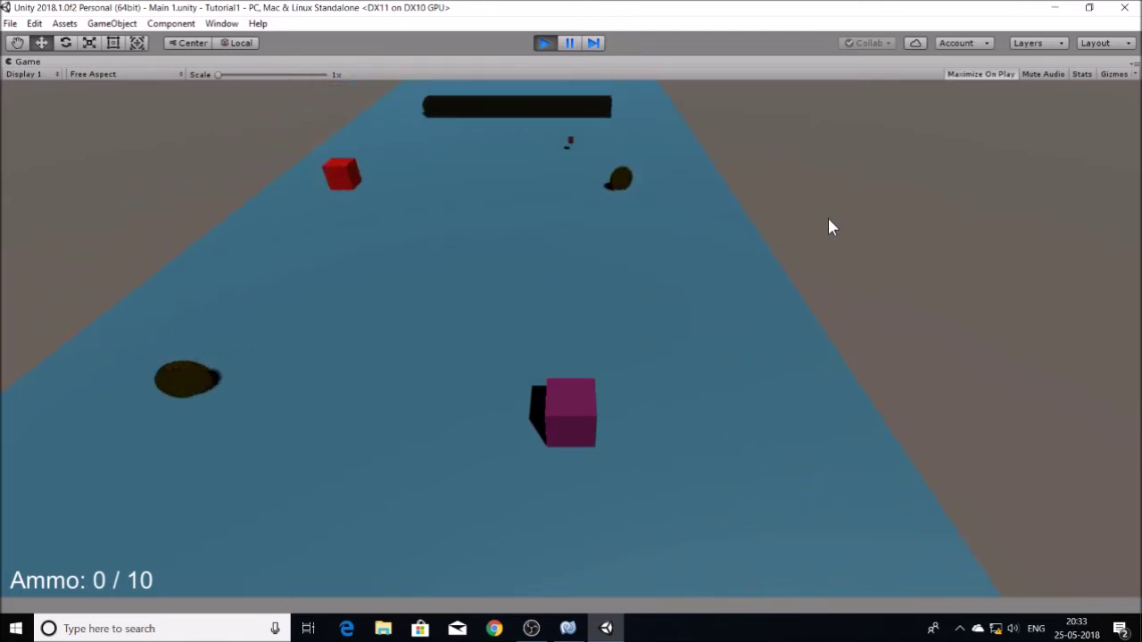
Steer the cube around the red enemy toward the remaining coins and black wall over repeated attempts, and stop the game.
key("Left")
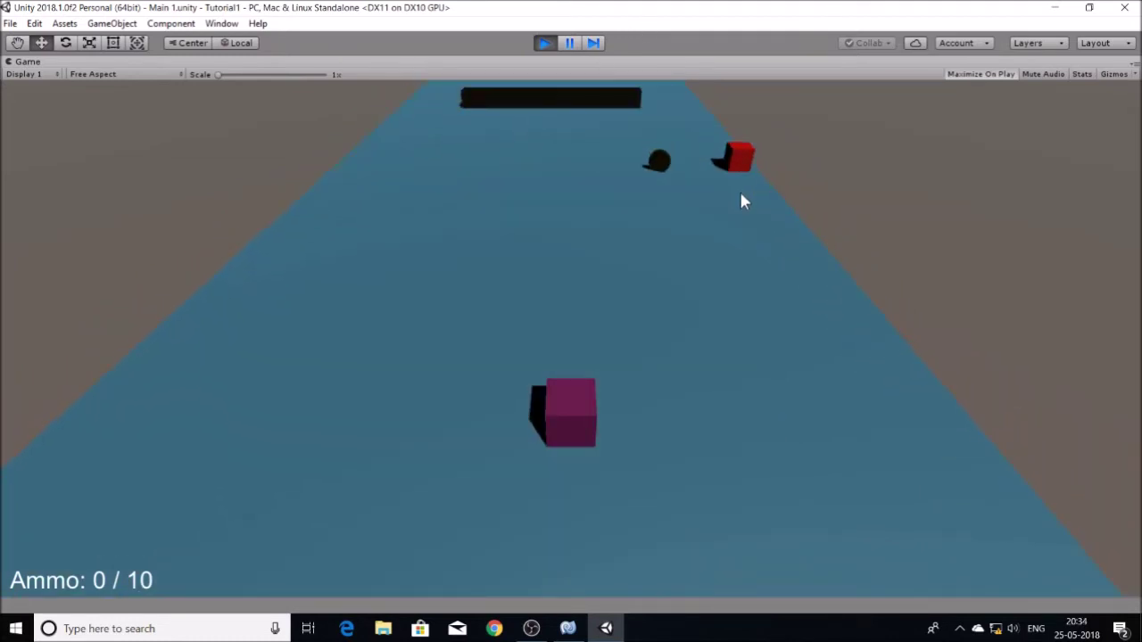
key("Right")
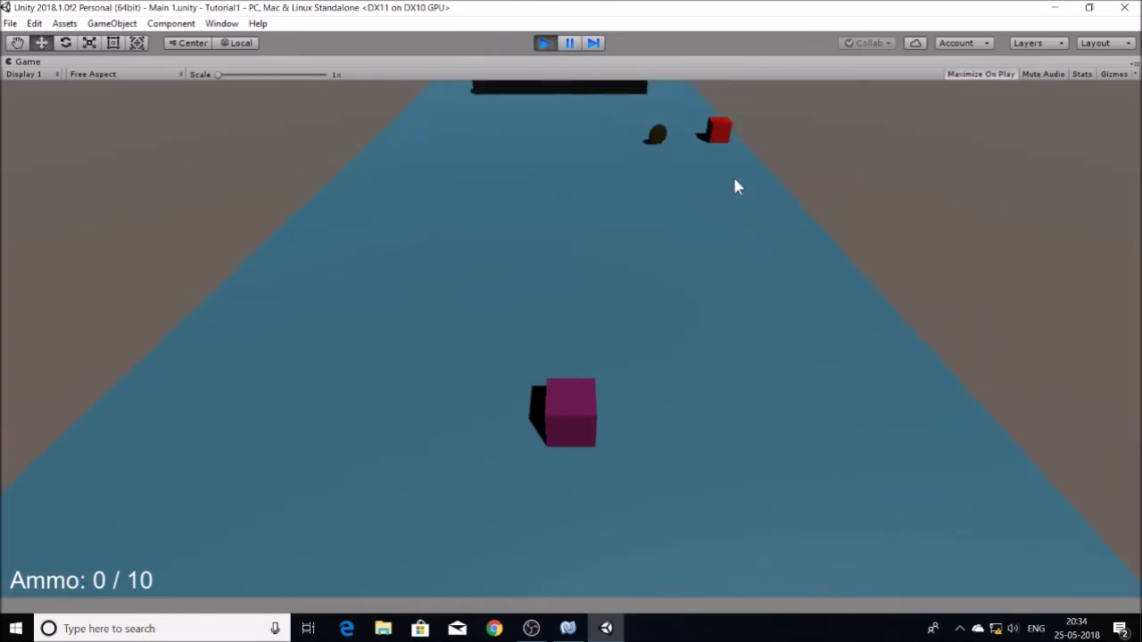
key("Right")
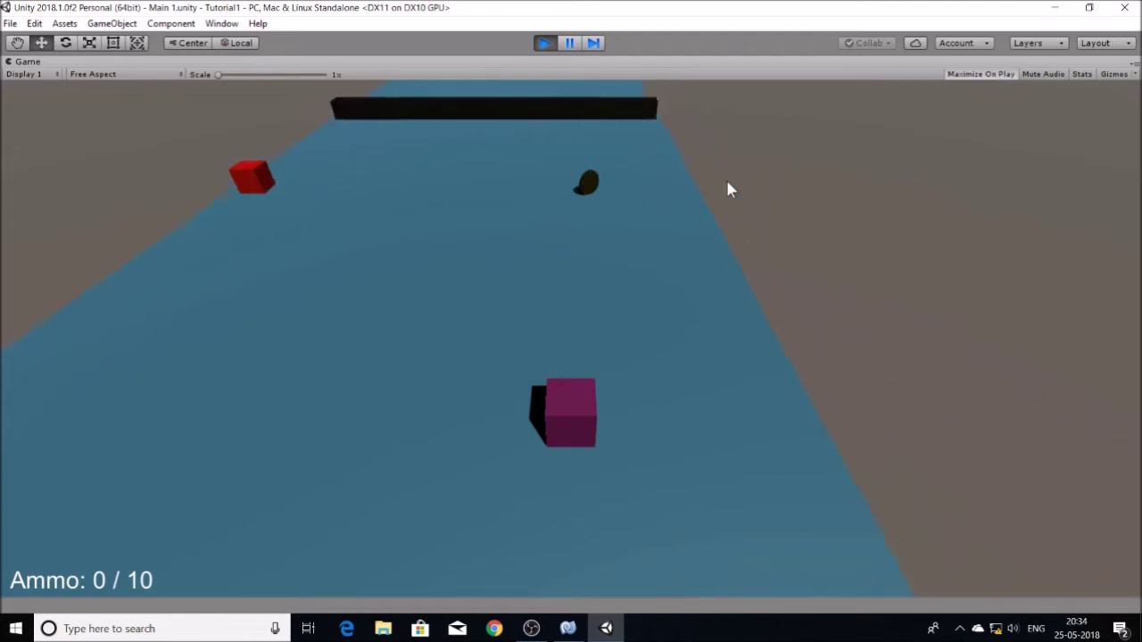
key("Left")
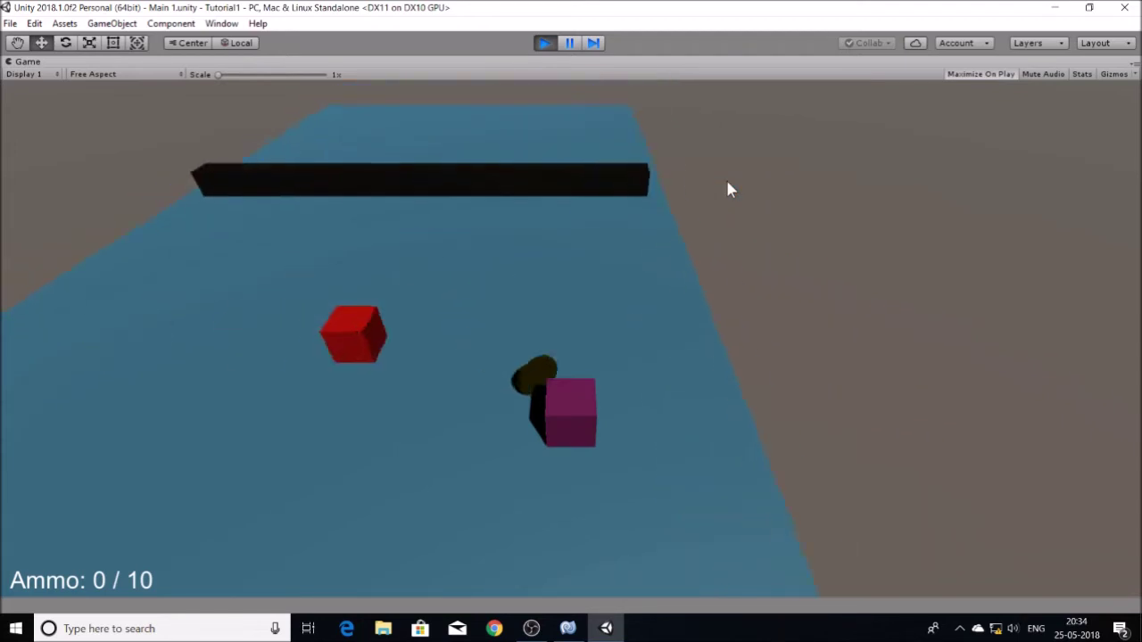
key("Left")
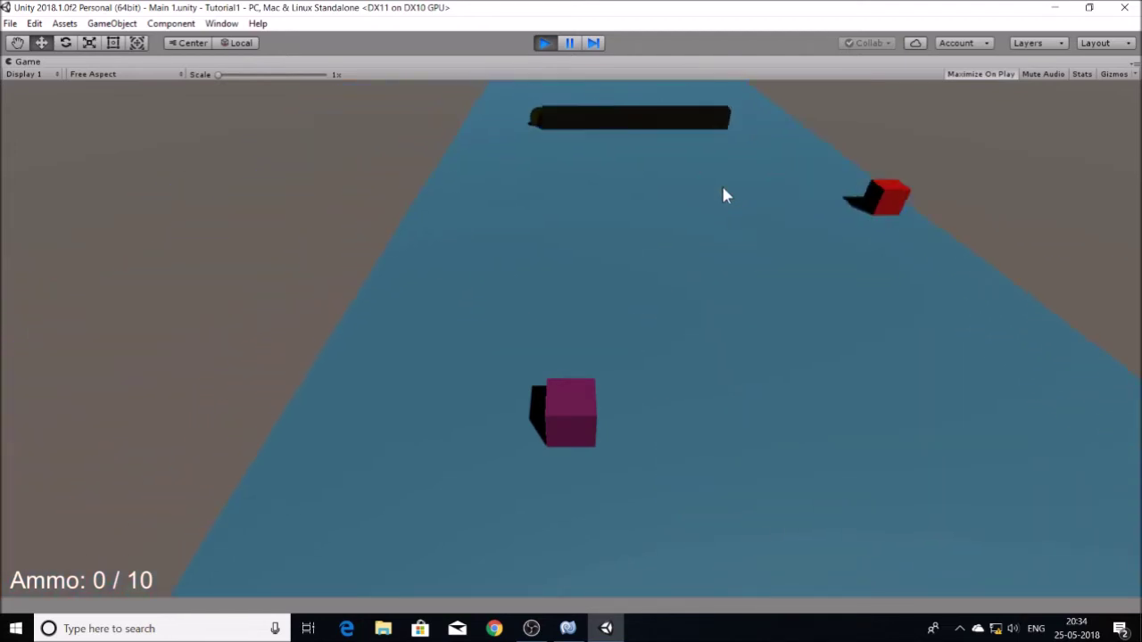
key("Right")
key("Left")
key("Left")
key("Left")
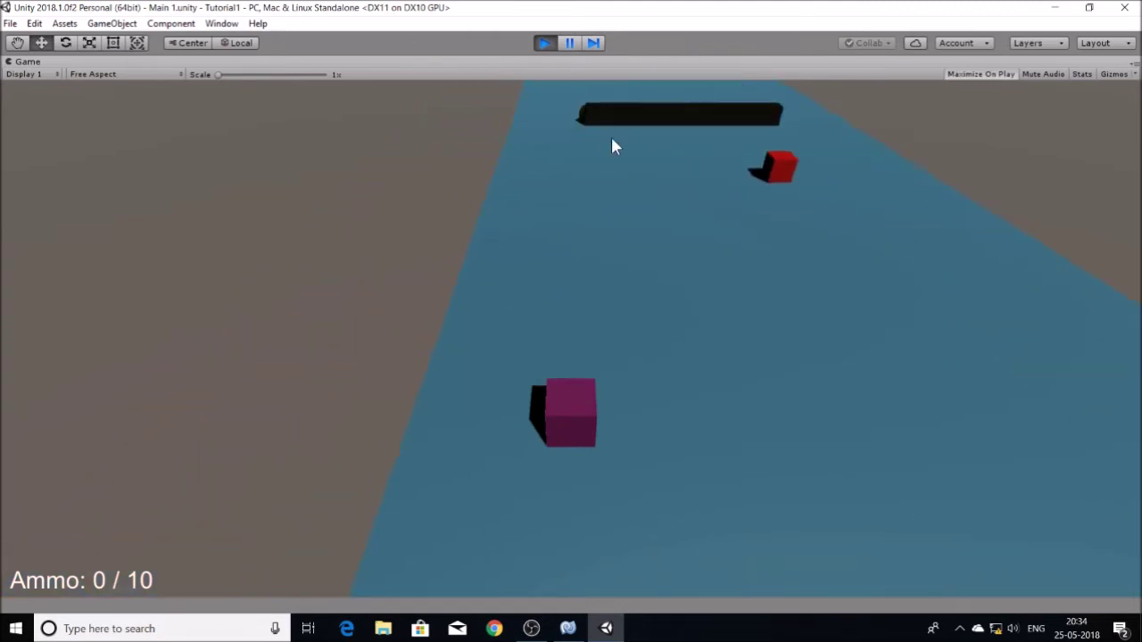
key("Left")
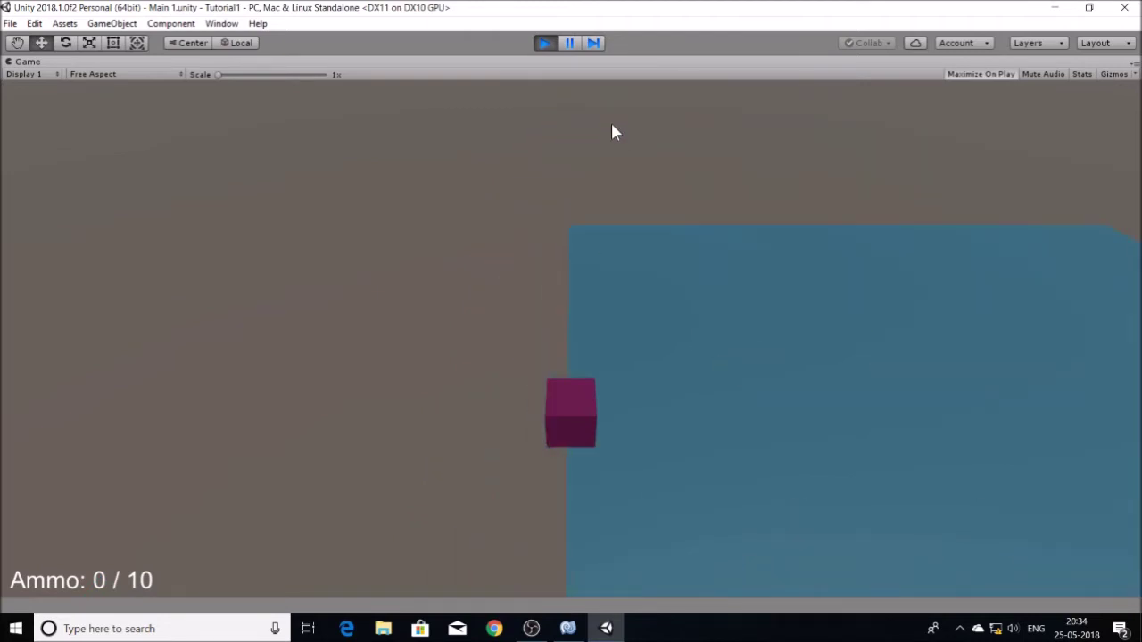
key("Right")
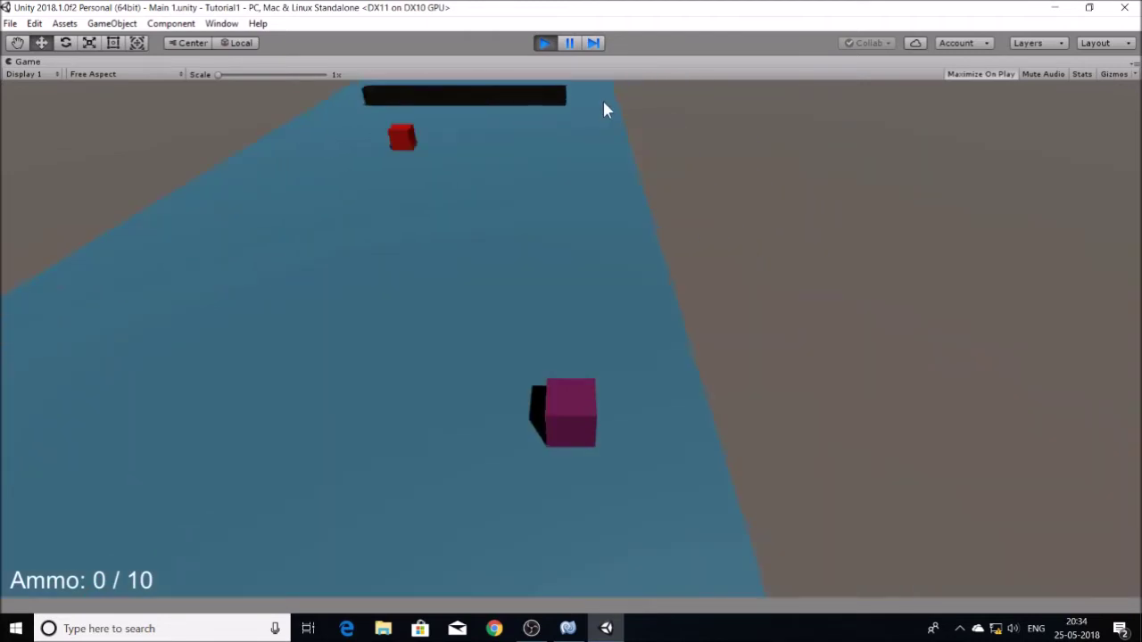
key("Left")
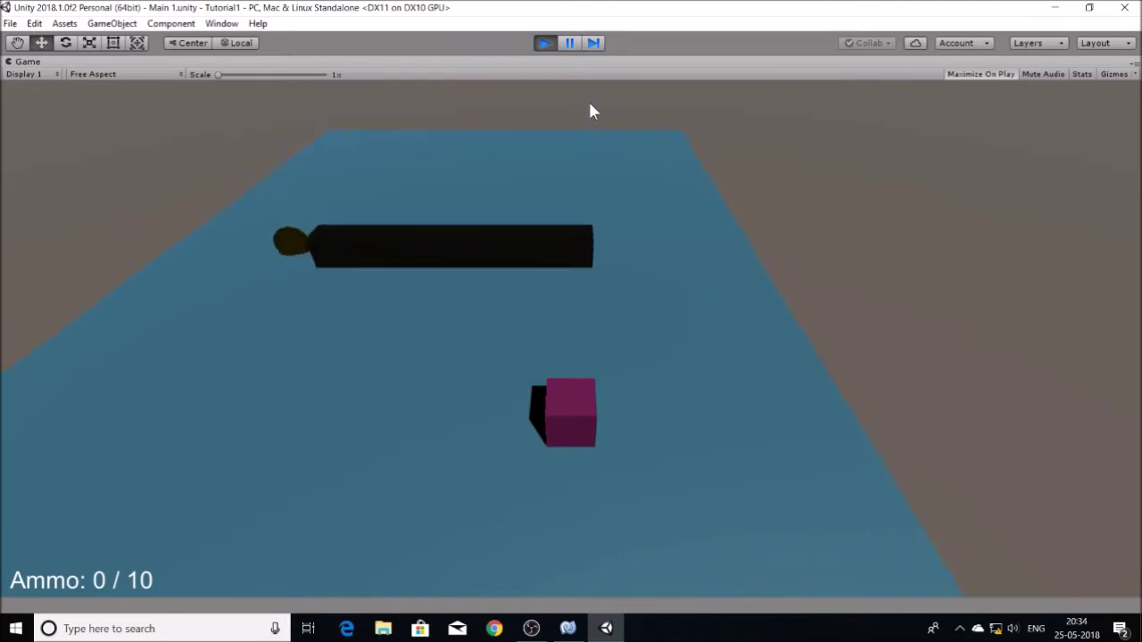
key("Left")
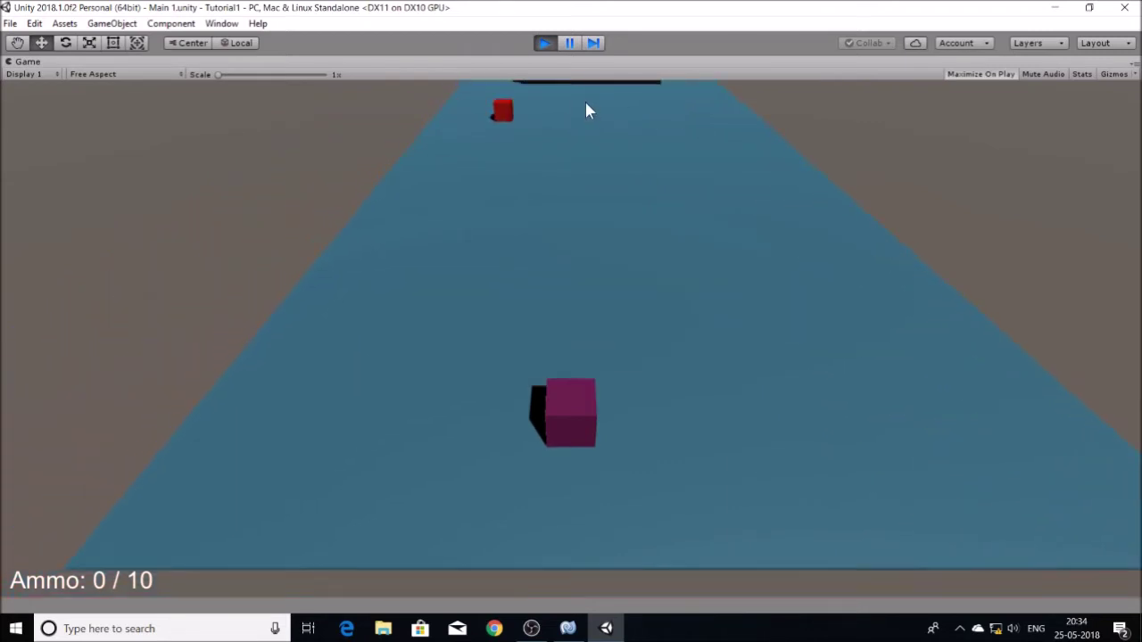
key("Right")
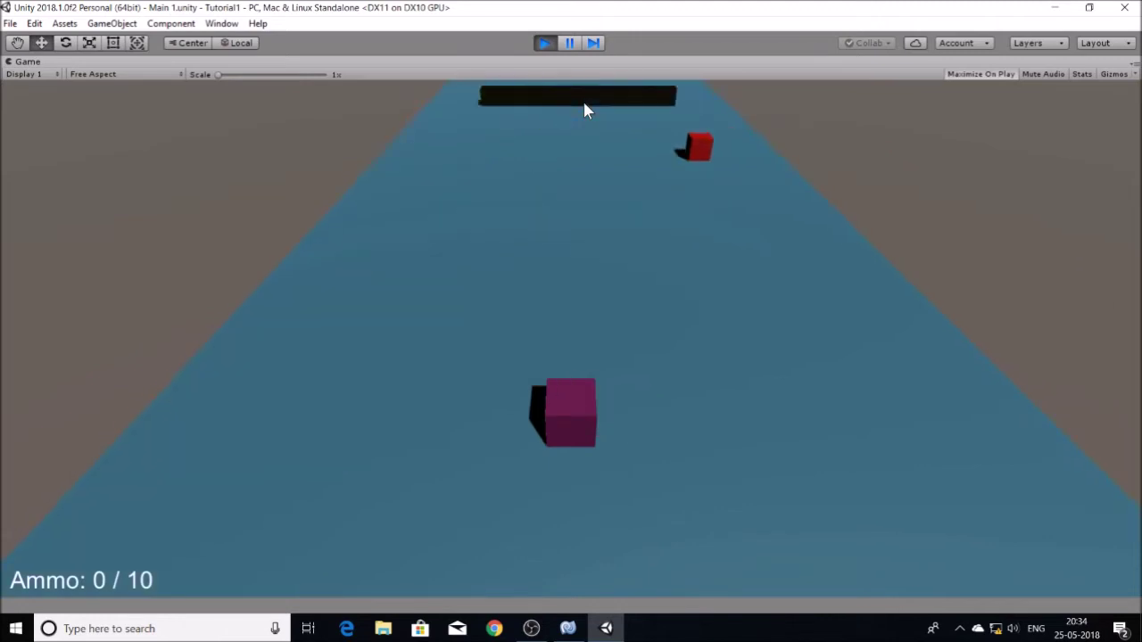
key("Left")
key("d")
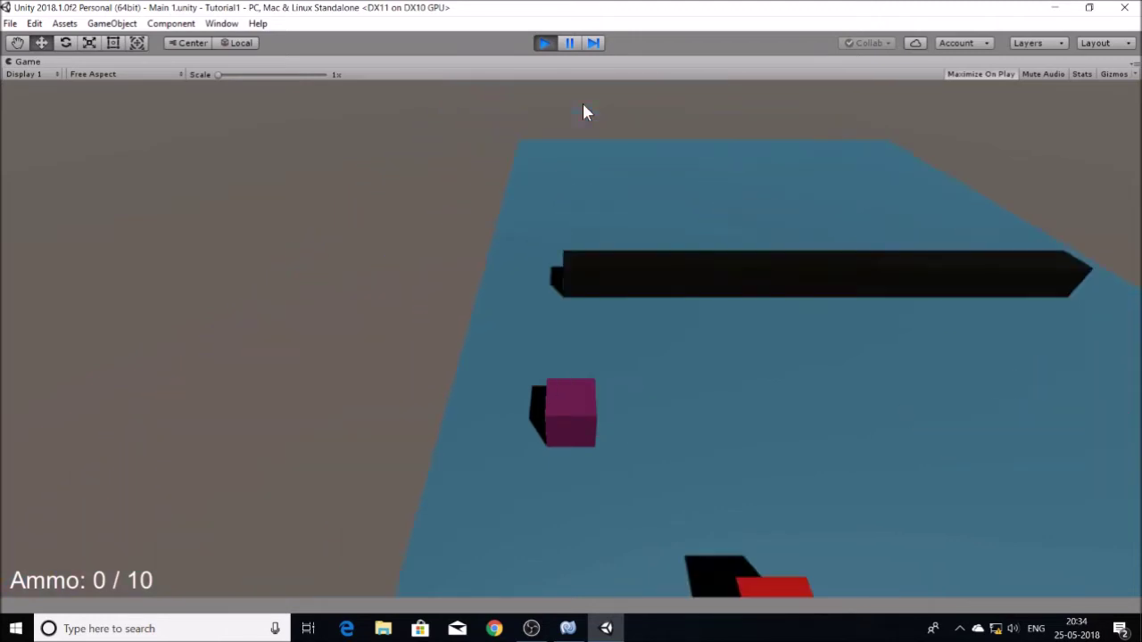
key("w")
key("a")
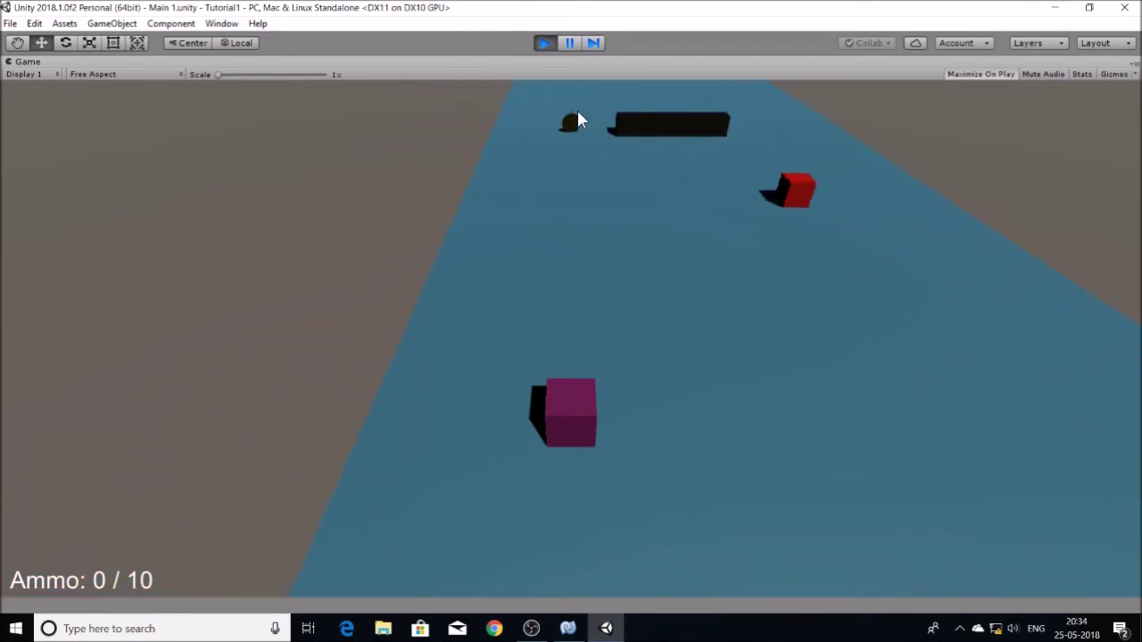
key("d")
key("w")
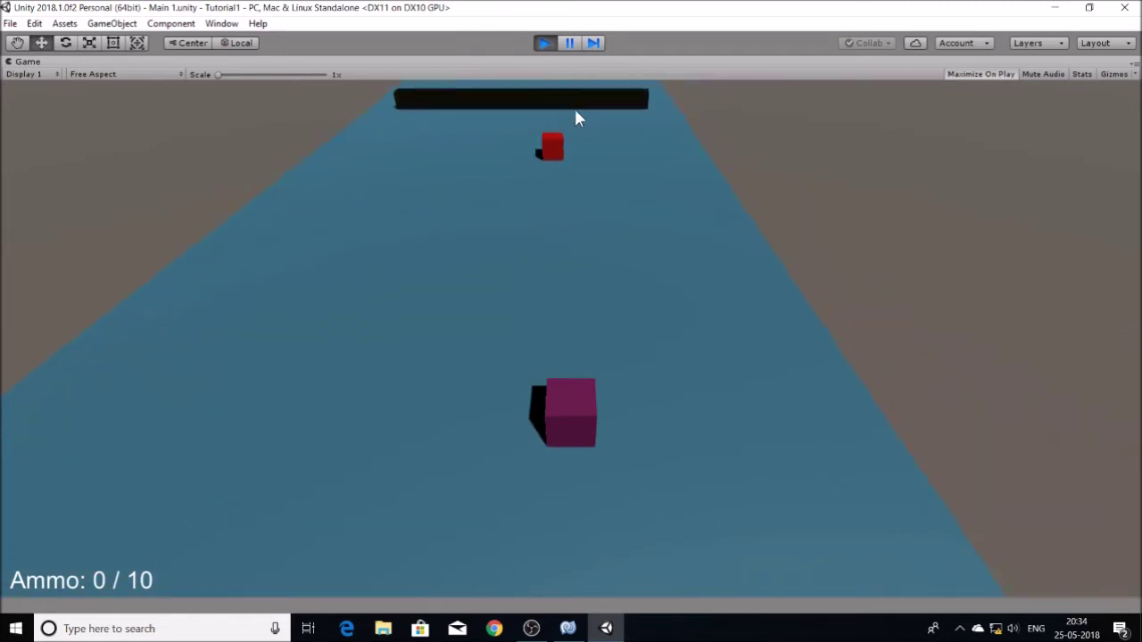
key("a")
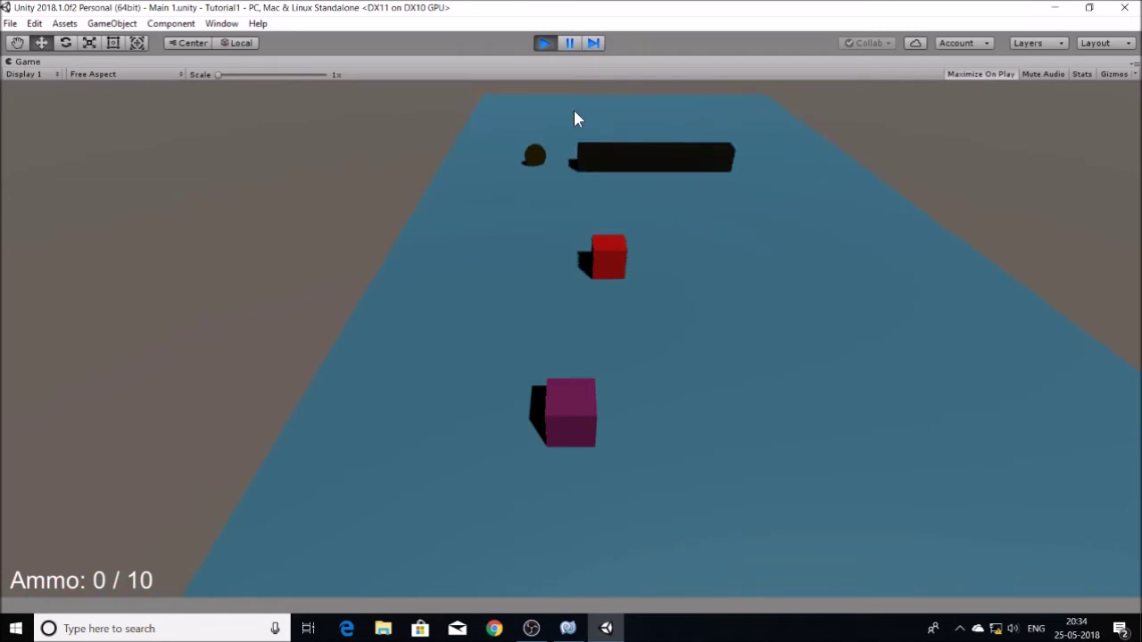
left_click(546, 45)
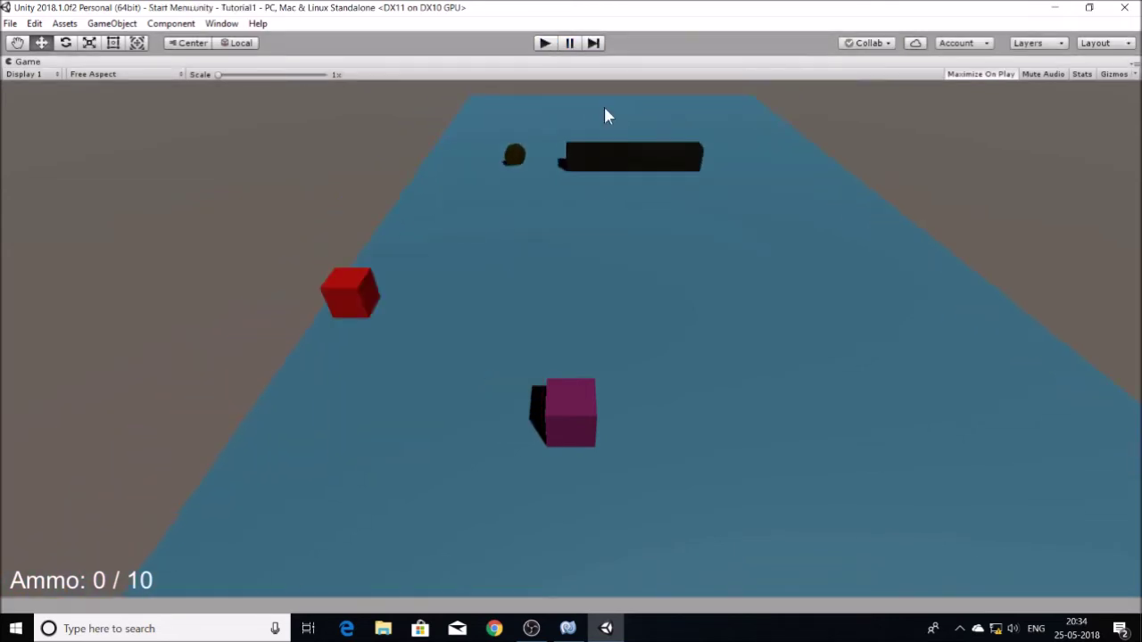
Open the Main 1 scene and move Collectible3 out from beside the black wall to a Z position of about -6.7.
double_click(815, 441)
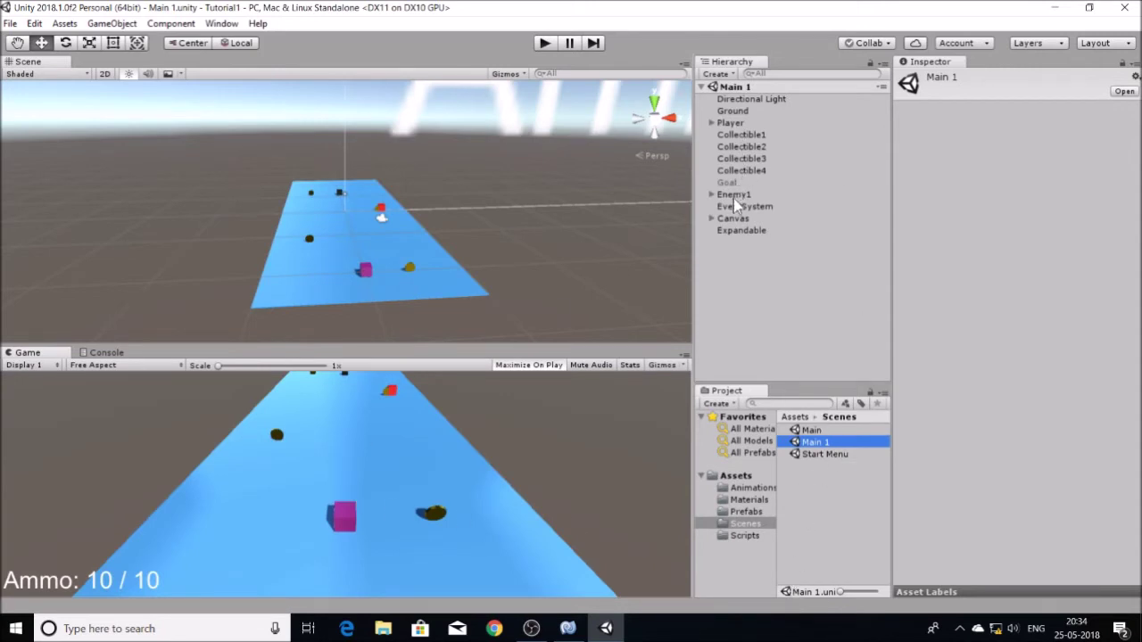
left_click(744, 170)
left_click(731, 159)
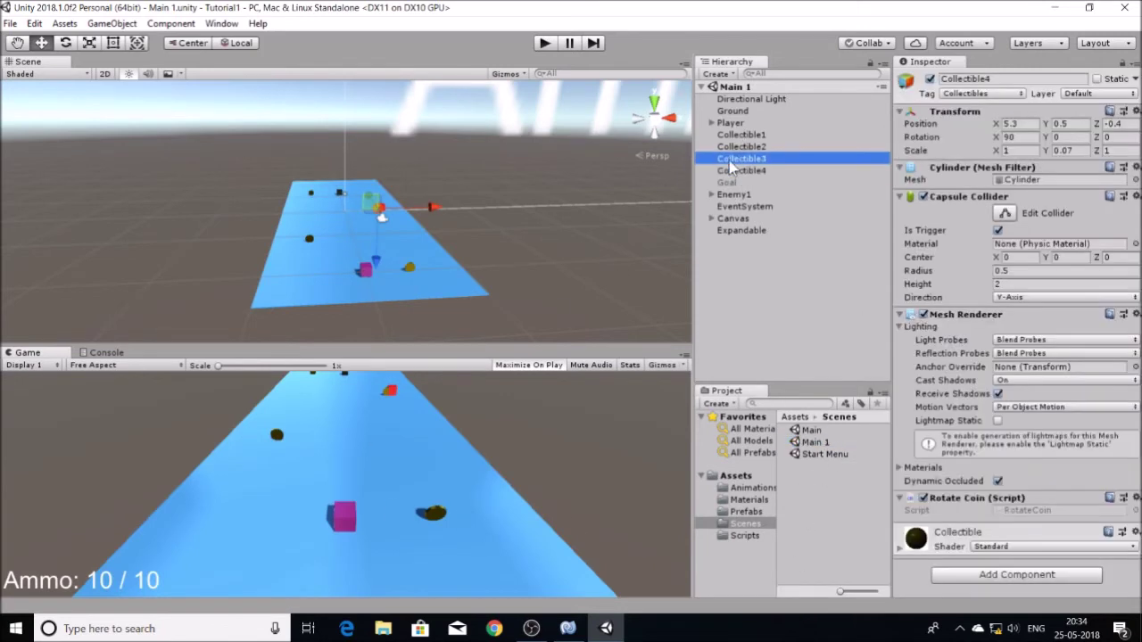
left_click_drag(99, 245, 198, 214, "alt")
left_click_drag(284, 218, 322, 219)
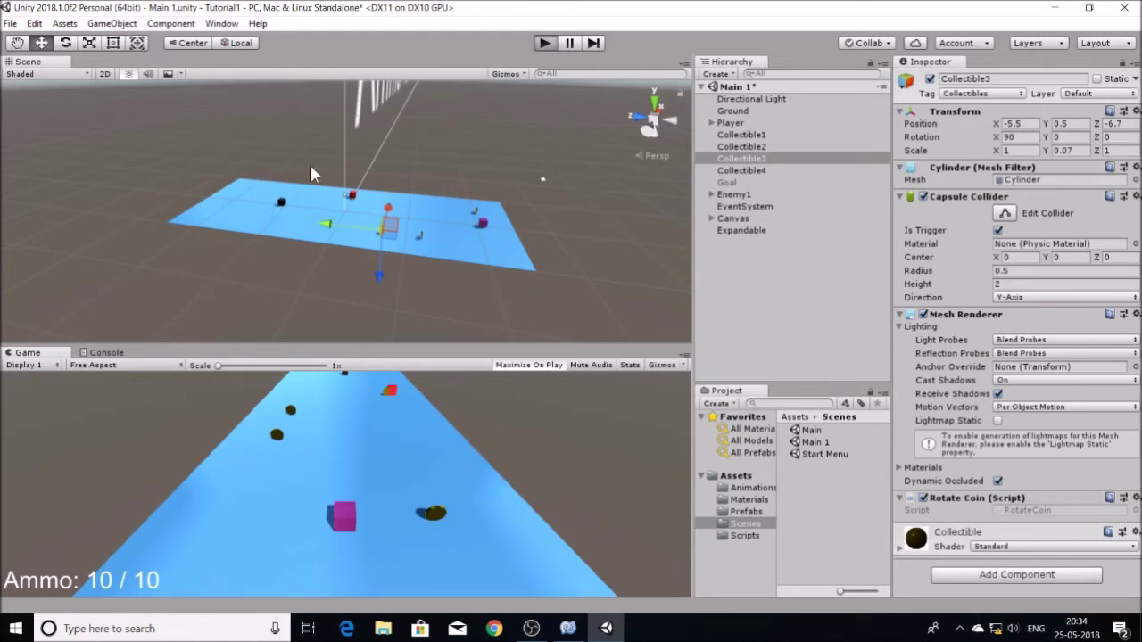
Run the Main 1 scene and steer the cube over the nearest coin and the two coins on the opposite edge.
key("ctrl+p")
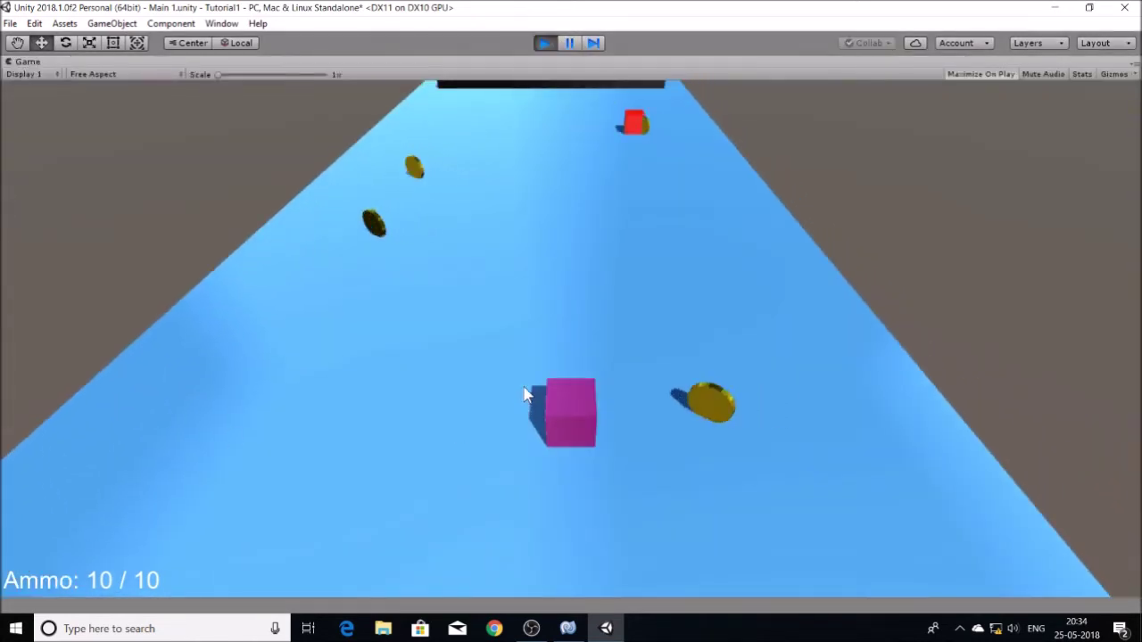
key("d")
key("w")
key("a")
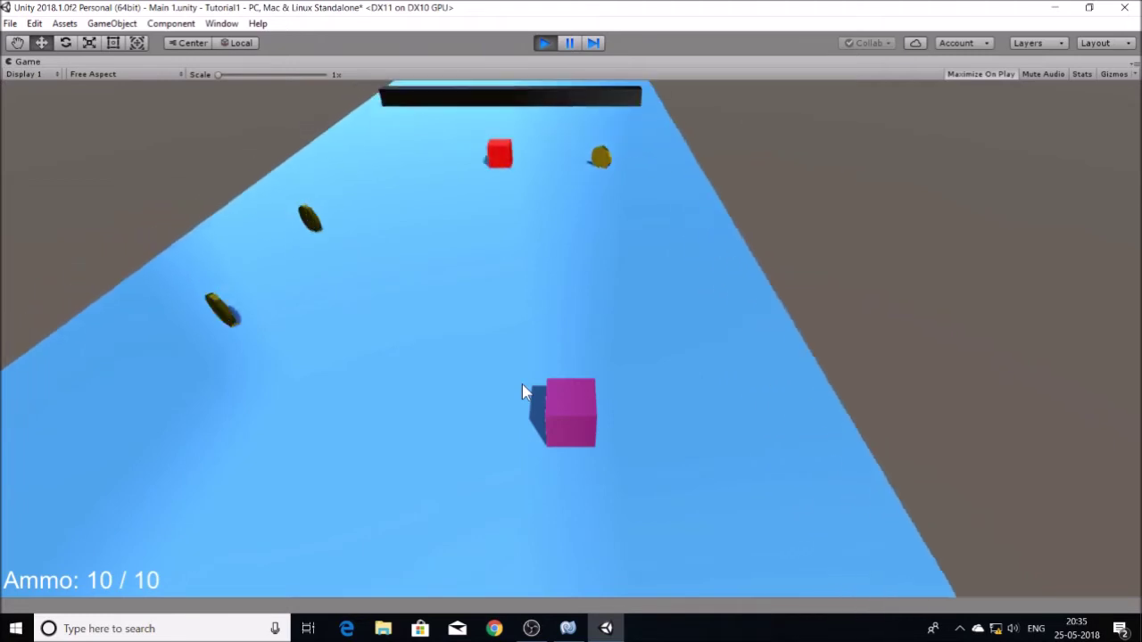
key("a")
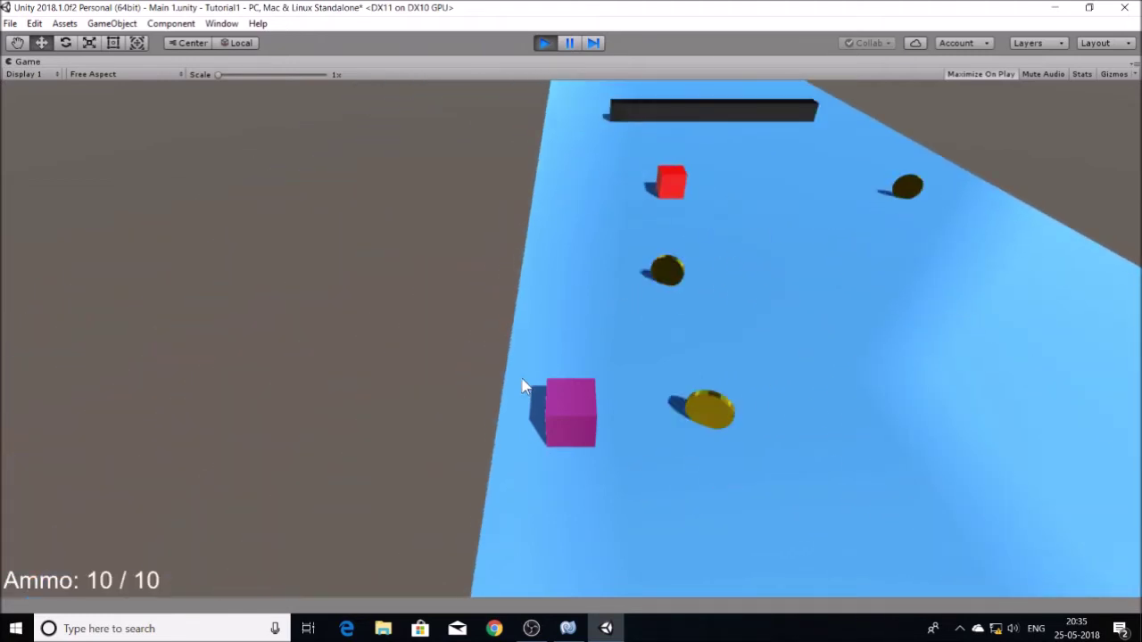
key("s")
key("d")
key("w")
key("d")
key("a")
key("d")
key("d")
In the Main 1 playtest, move the cube along the lane and fire all ten bullets toward the red enemy.
left_click(518, 365)
key("a")
left_click(516, 375)
left_click(515, 380)
left_click(514, 382)
left_click(514, 382)
left_click(514, 382)
left_click(514, 382)
left_click(514, 381)
left_click(514, 381)
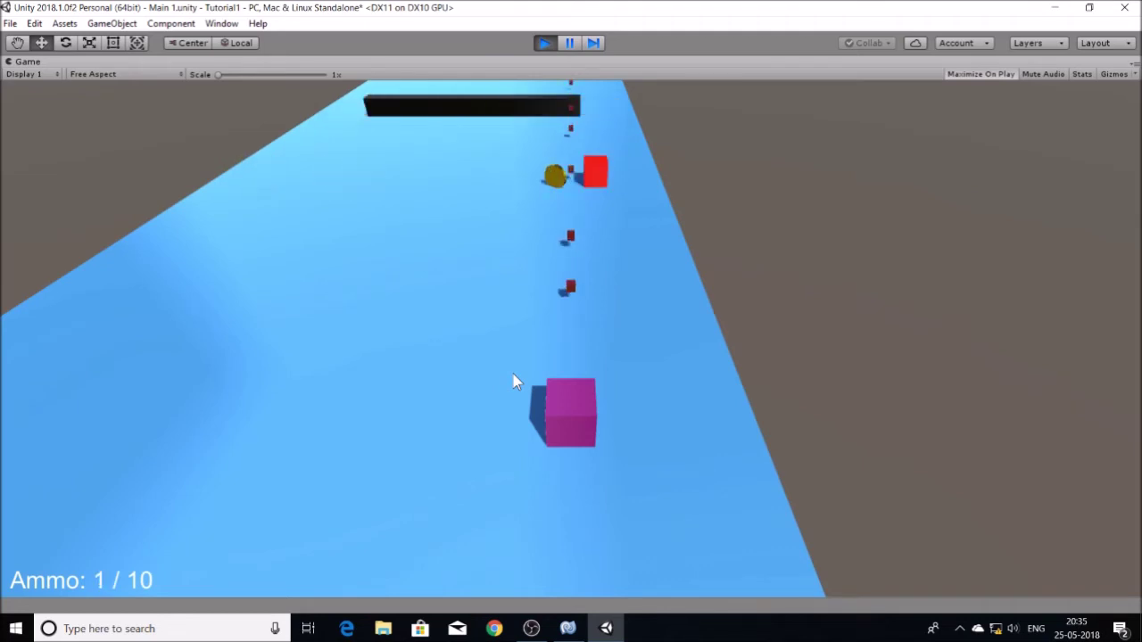
key("a")
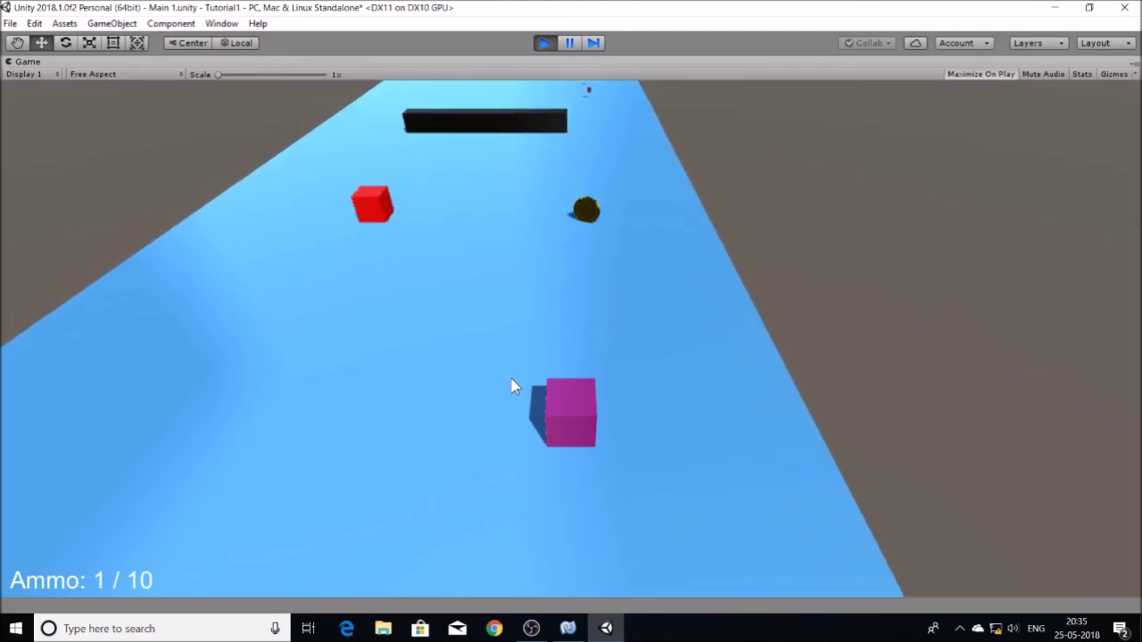
left_click(513, 387)
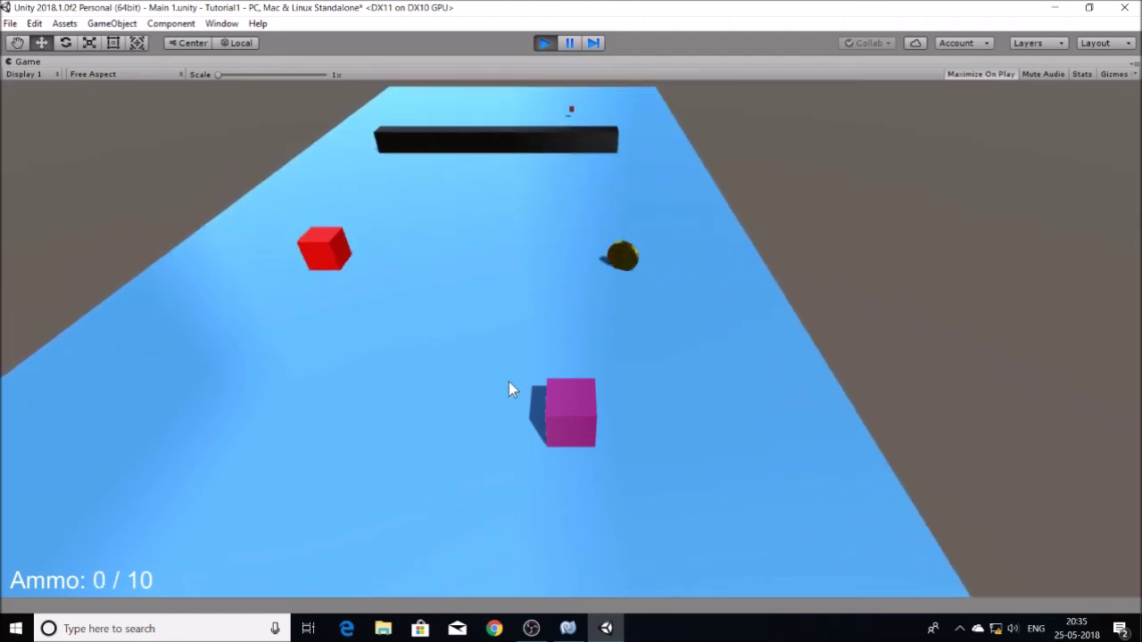
Steer the cube past the red enemy and along the lane to collect the last coin before the black wall.
key("d")
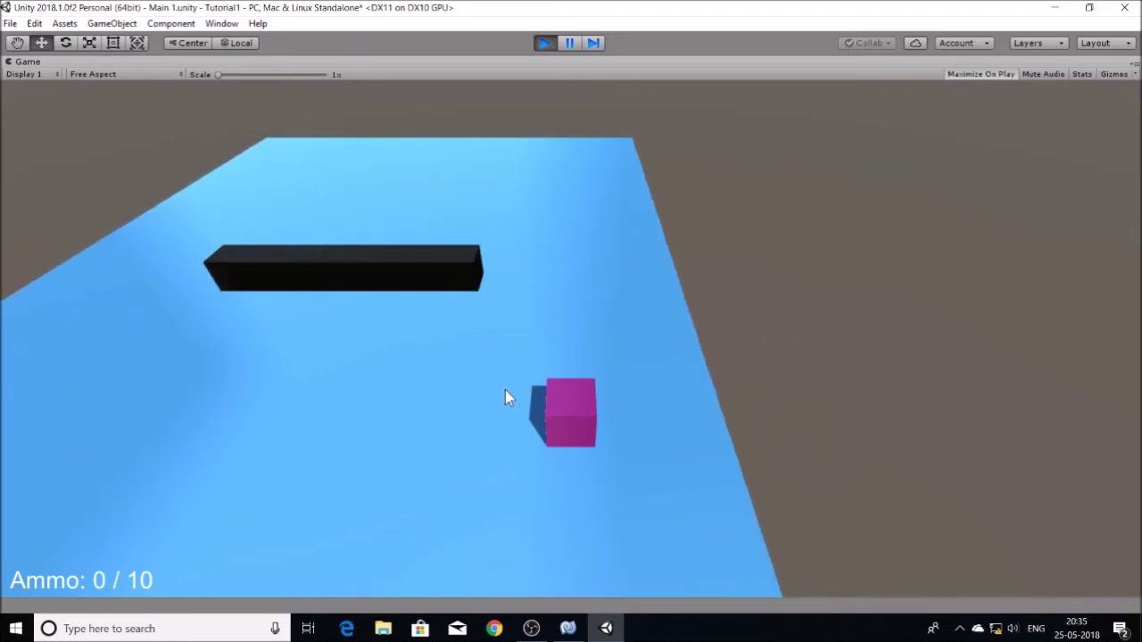
key("a")
key("s")
key("d")
key("a")
key("d")
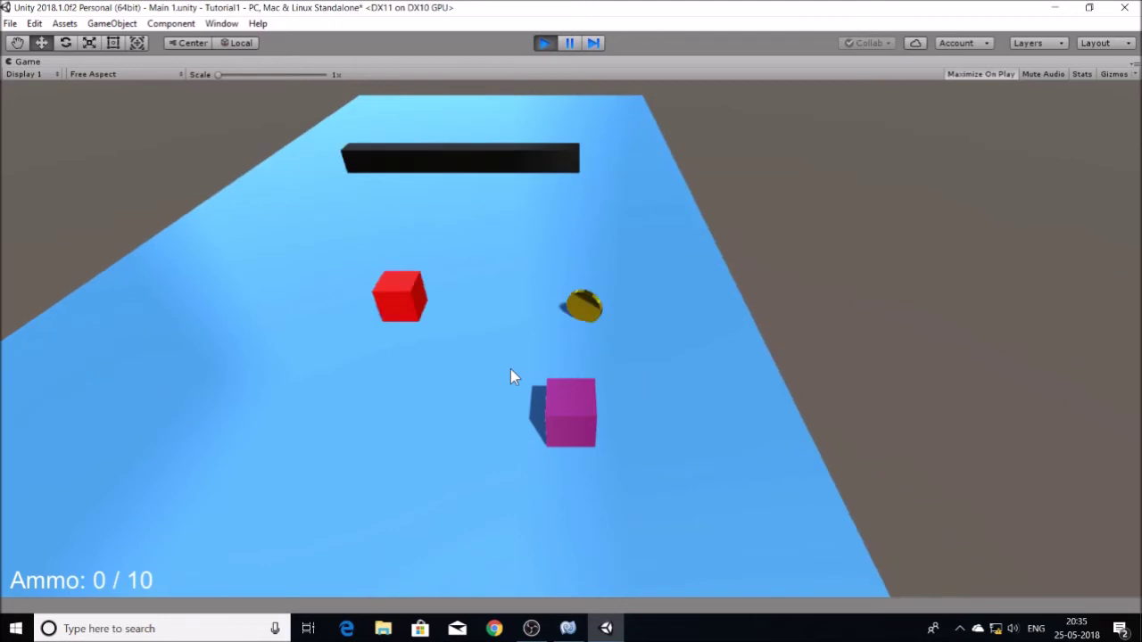
key("d")
key("a")
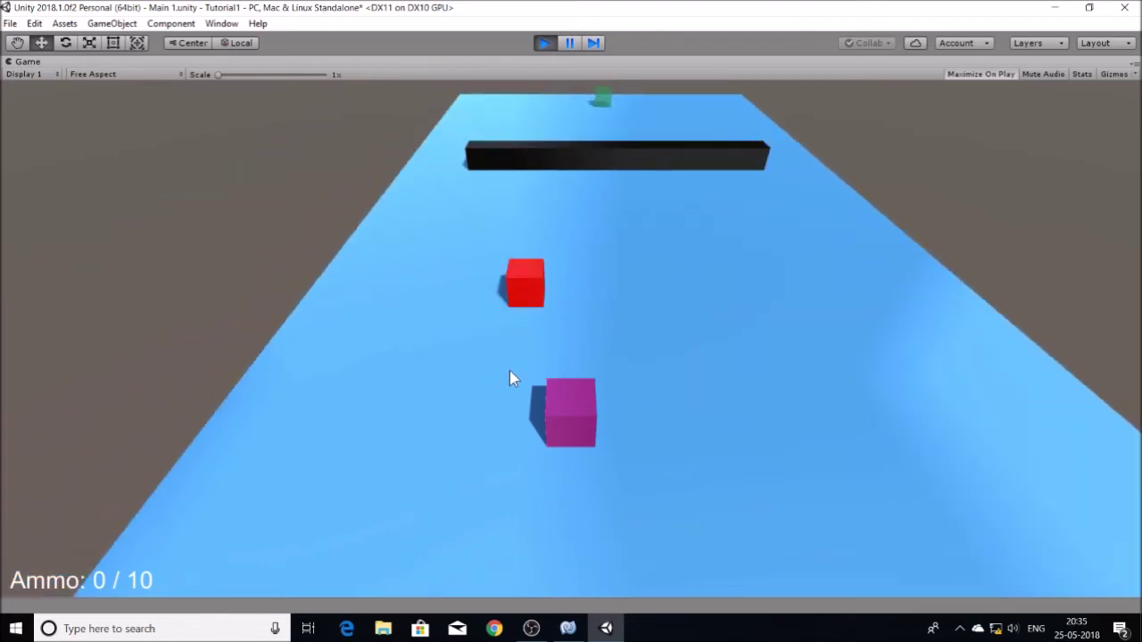
Steer the cube around the red enemy and black wall into the green goal, and stop the game.
key("a")
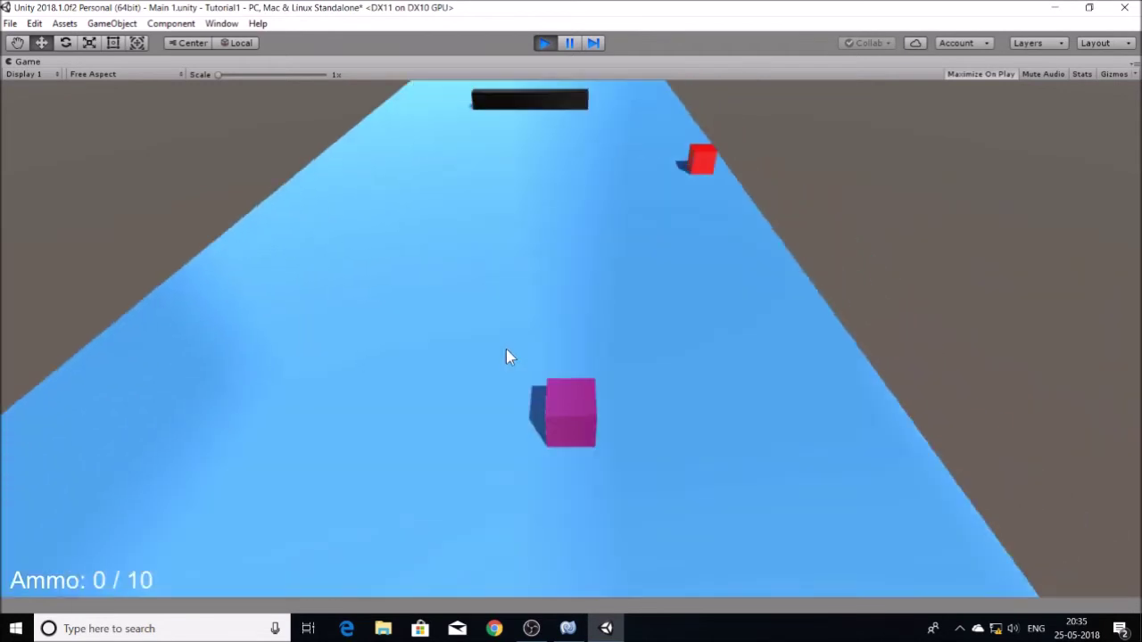
key("d")
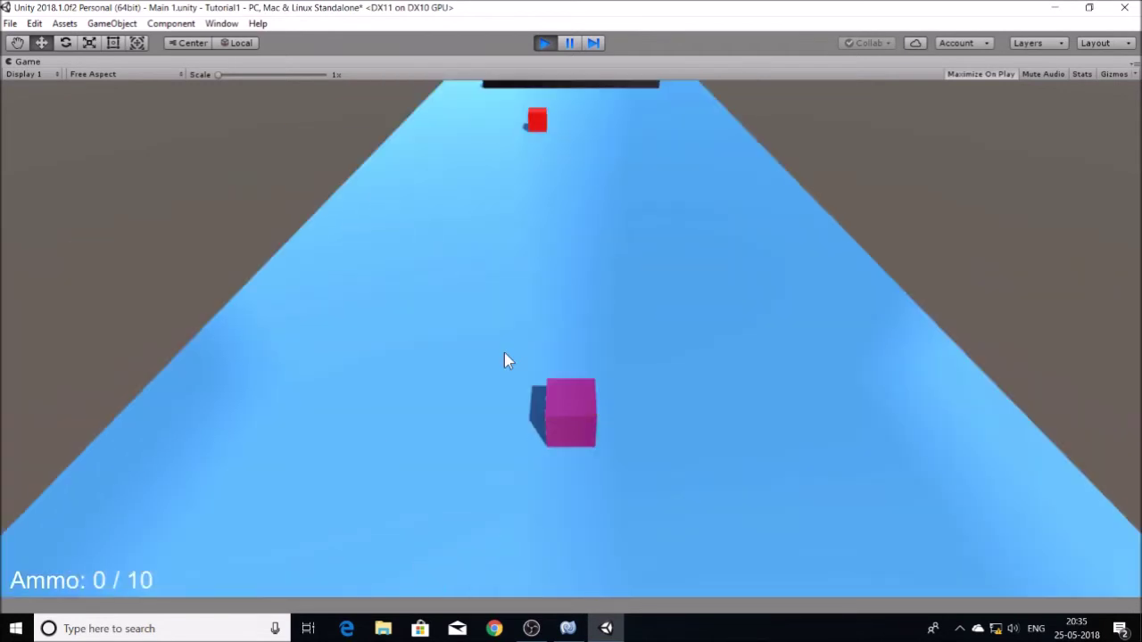
key("a")
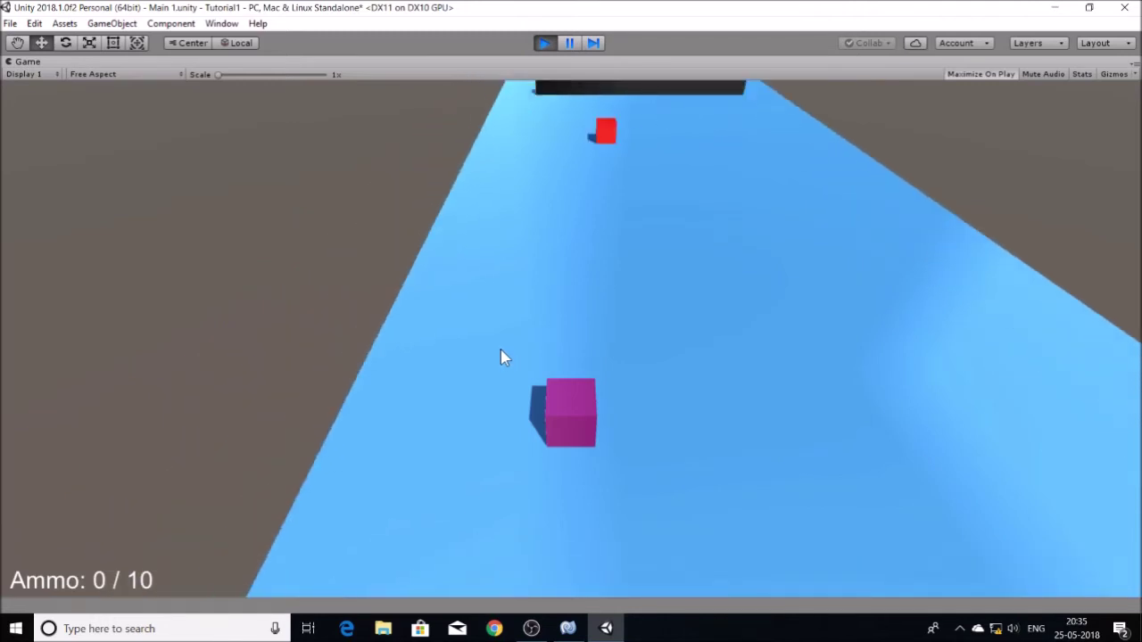
key("a")
key("d")
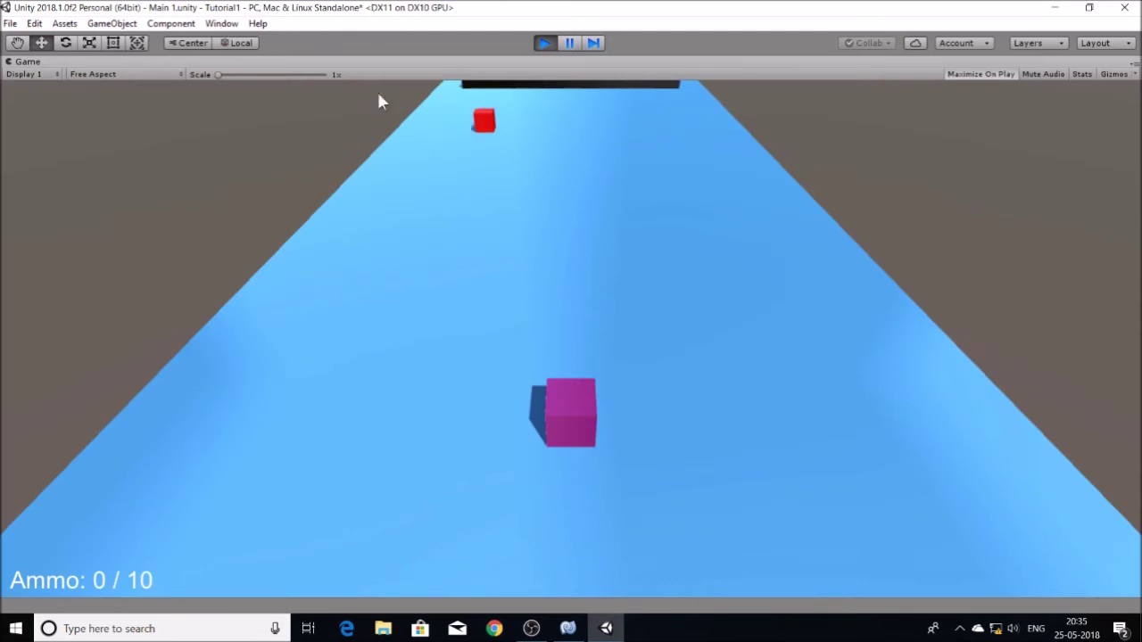
key("a")
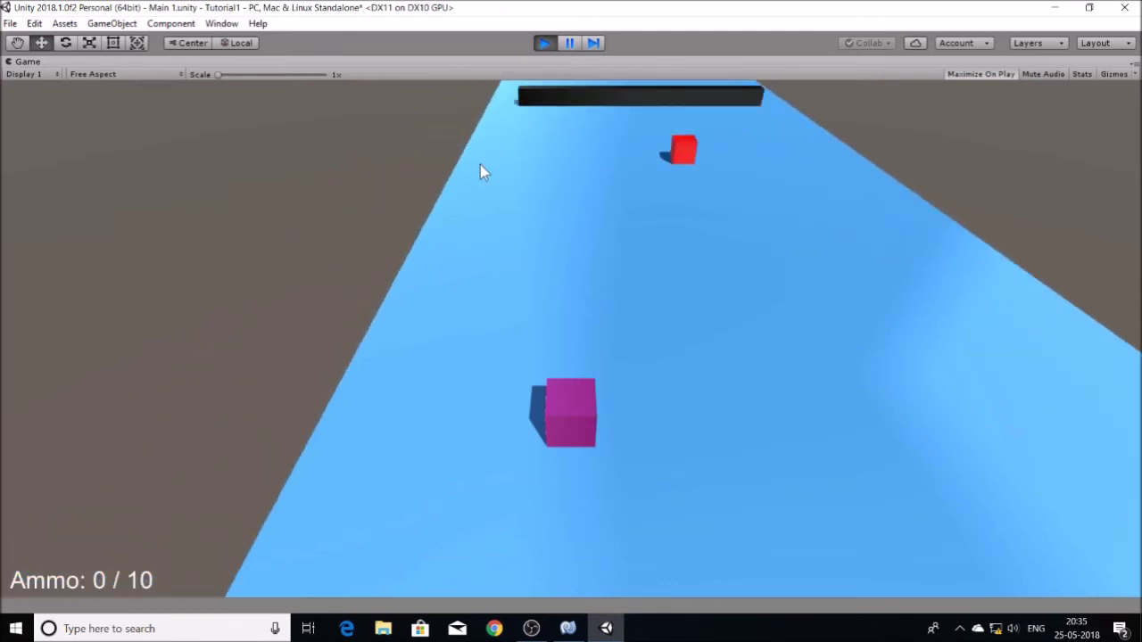
key("a")
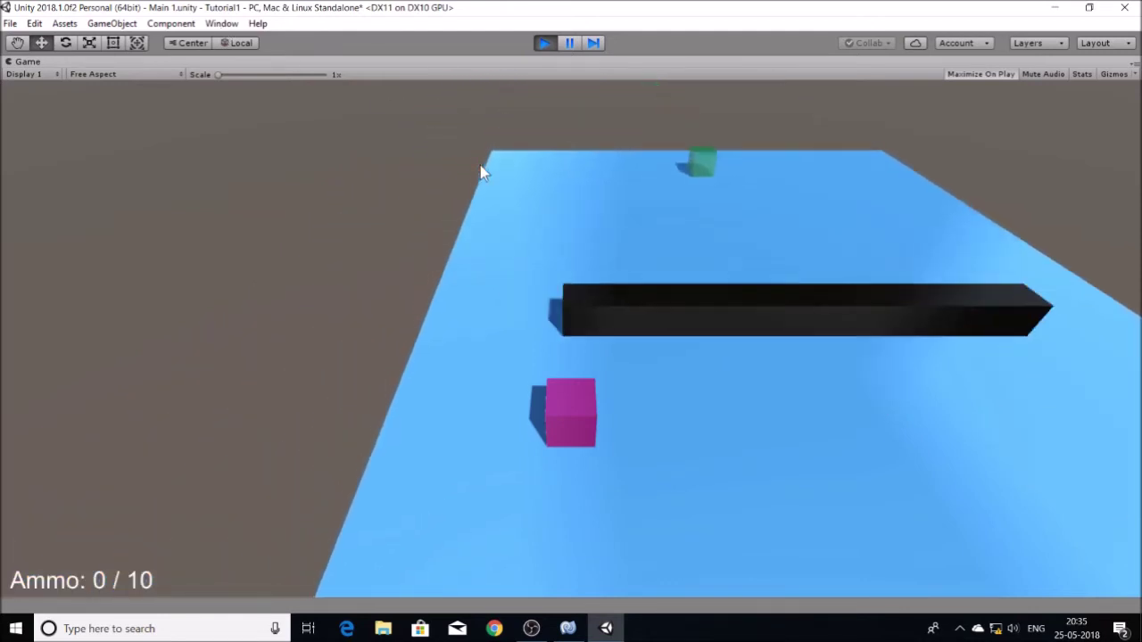
key("a")
key("d")
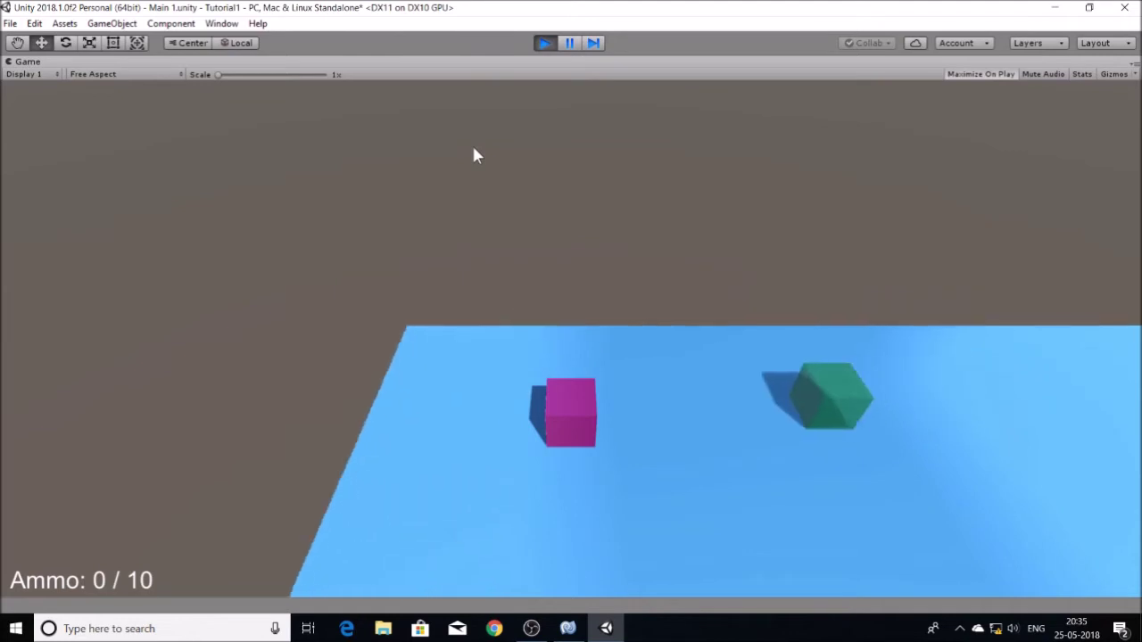
key("d")
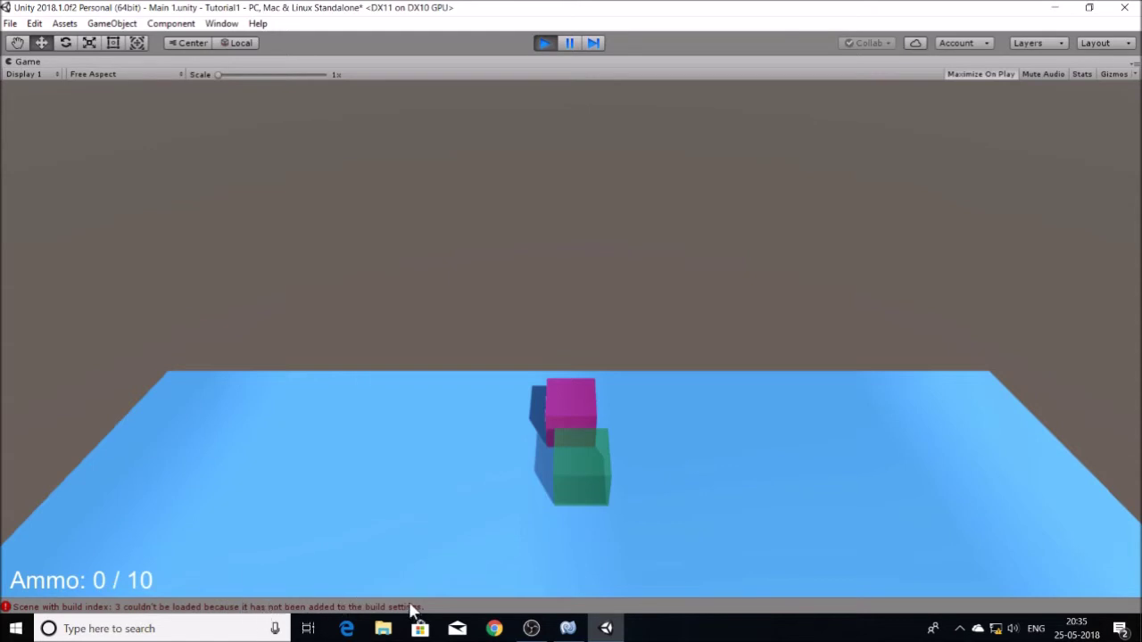
left_click(544, 43)
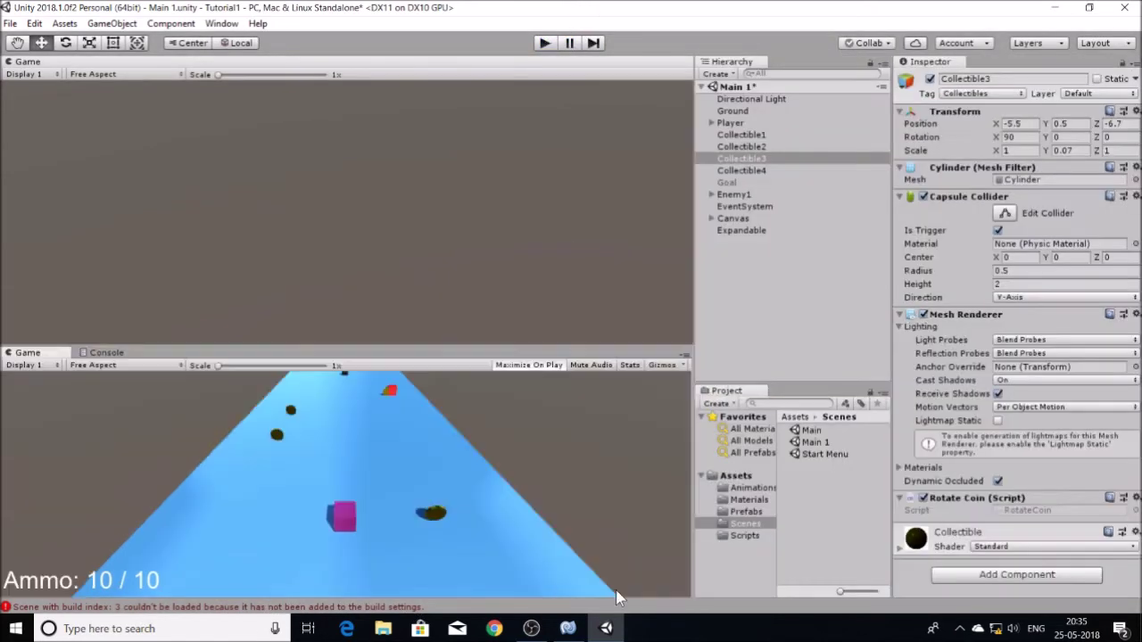
In Player.cs in MonoDevelop, wrap the goal's LoadScene call in the condition if (currentScene < 2) and save the script.
left_click(567, 629)
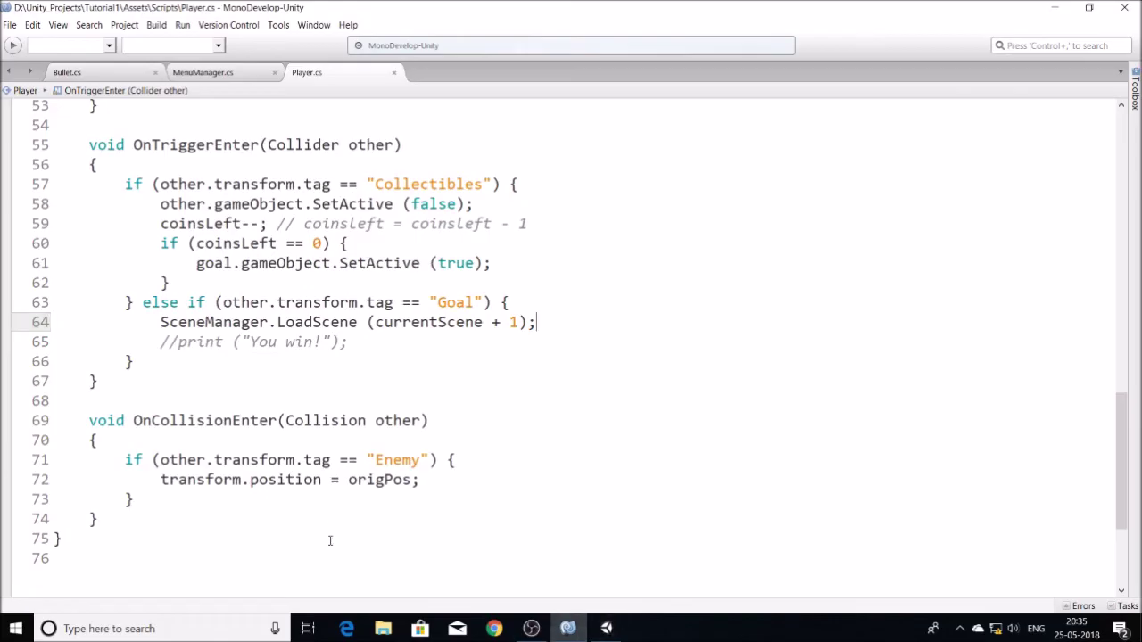
left_click(524, 307)
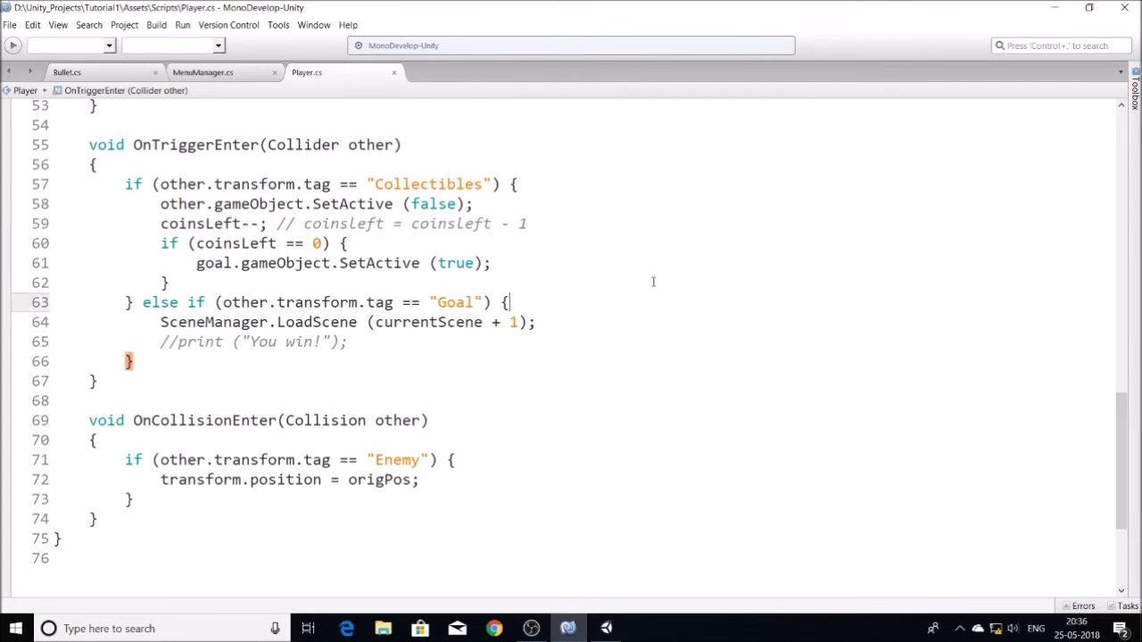
key("Return")
type("if()")
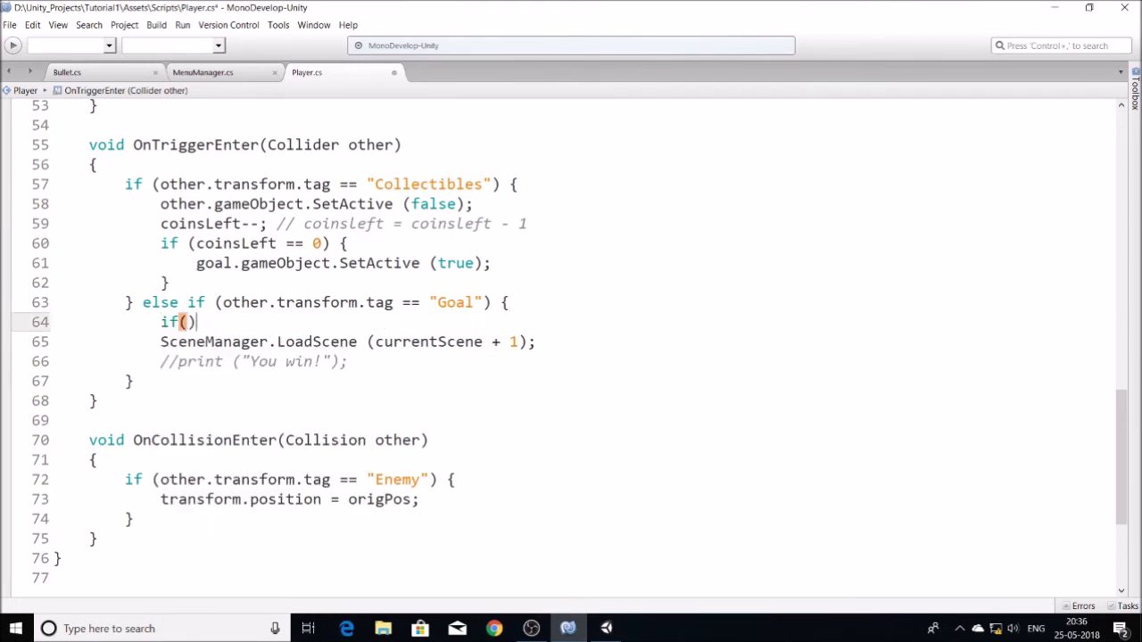
type("currentScene < 2")
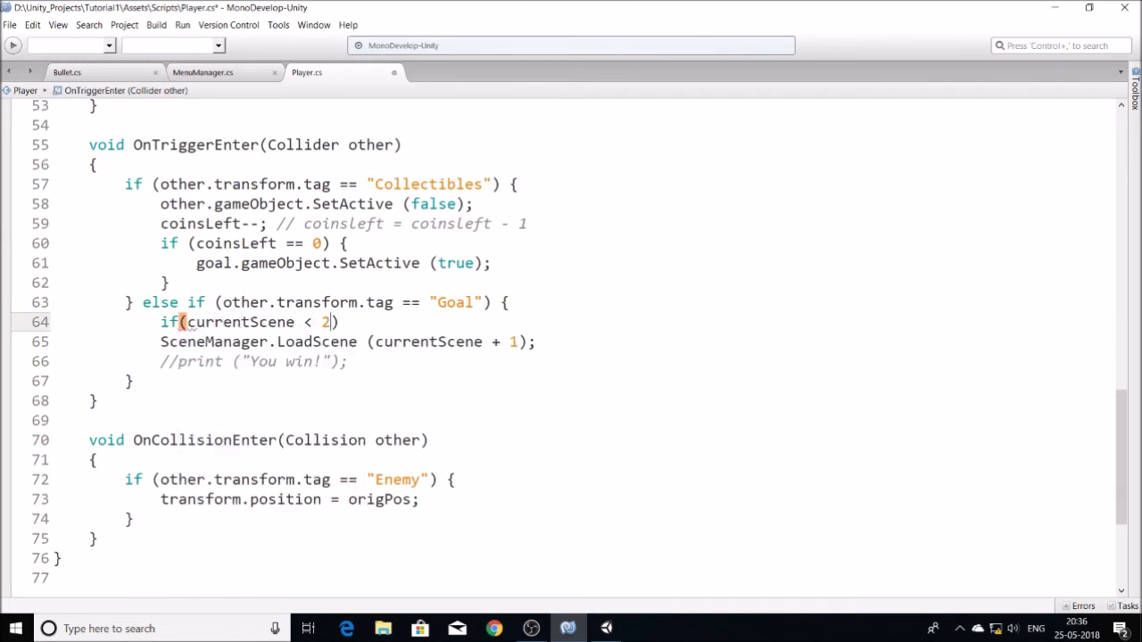
type("){")
left_click(536, 342)
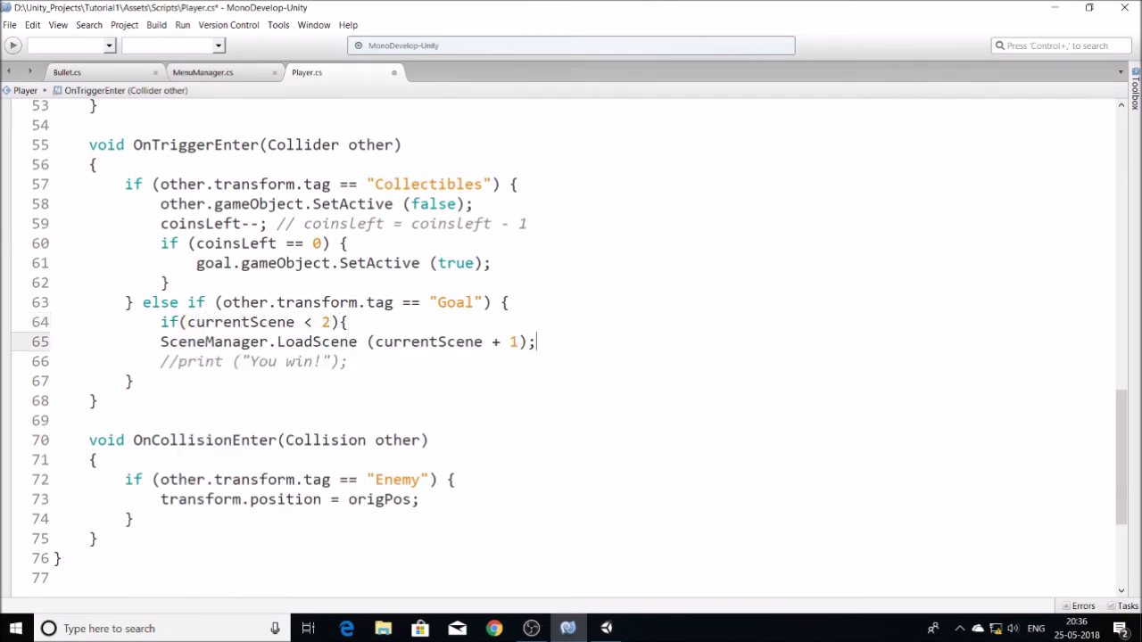
key("Return")
type("}")
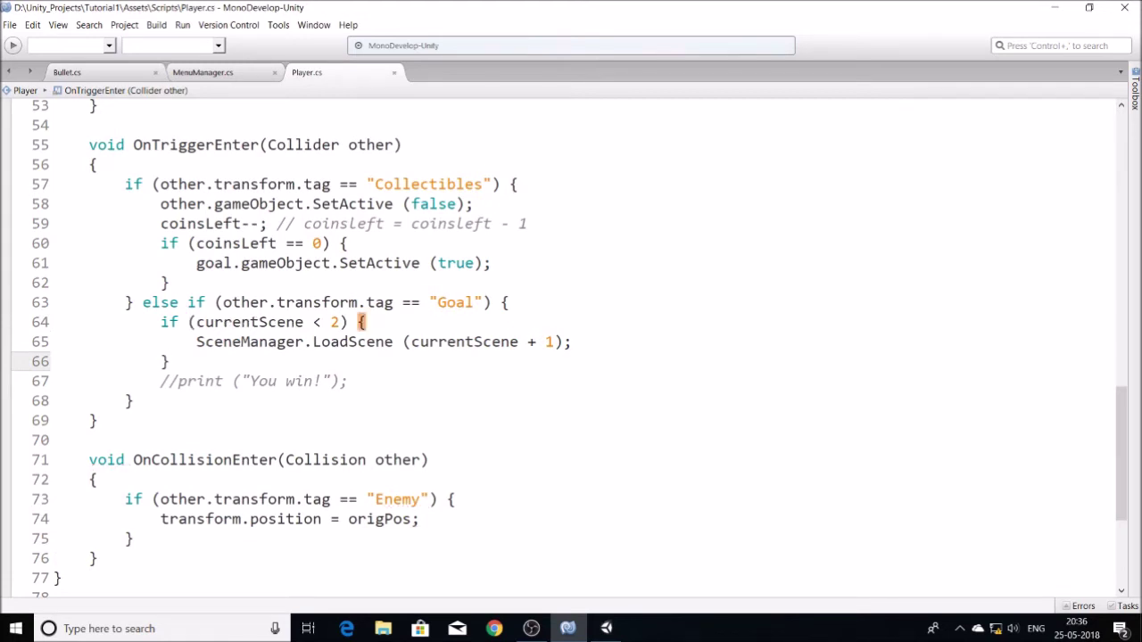
Review the SceneManager.LoadScene (currentScene + 1) statement inside the new condition, checking it against the Unity project.
left_click_drag(196, 342, 574, 340)
left_click(576, 340)
key("alt+Tab")
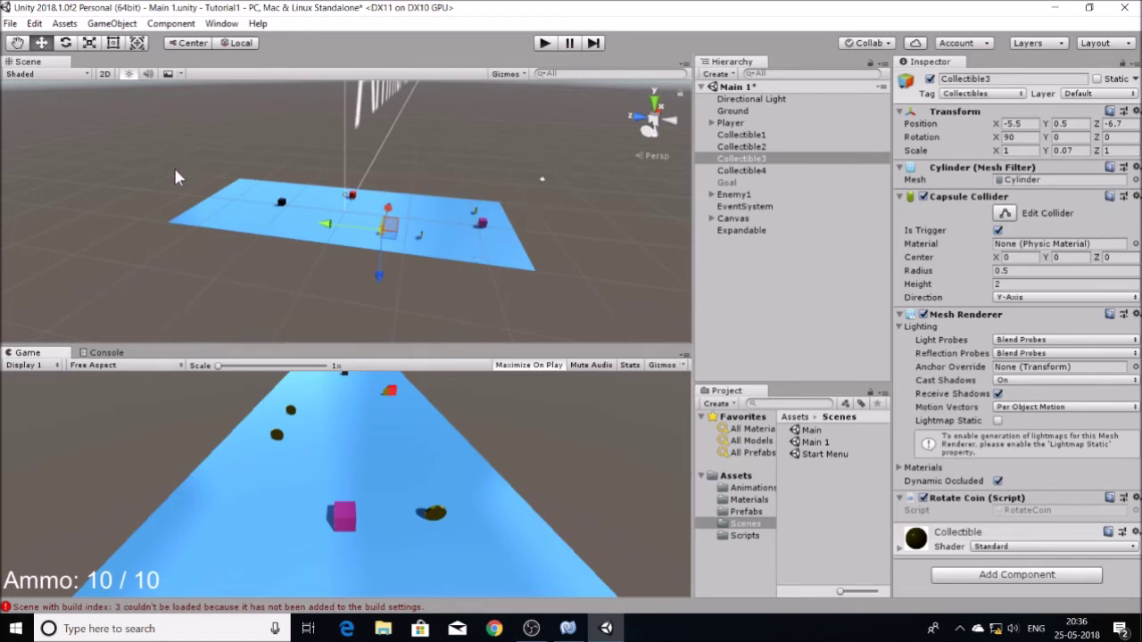
key("alt+Tab")
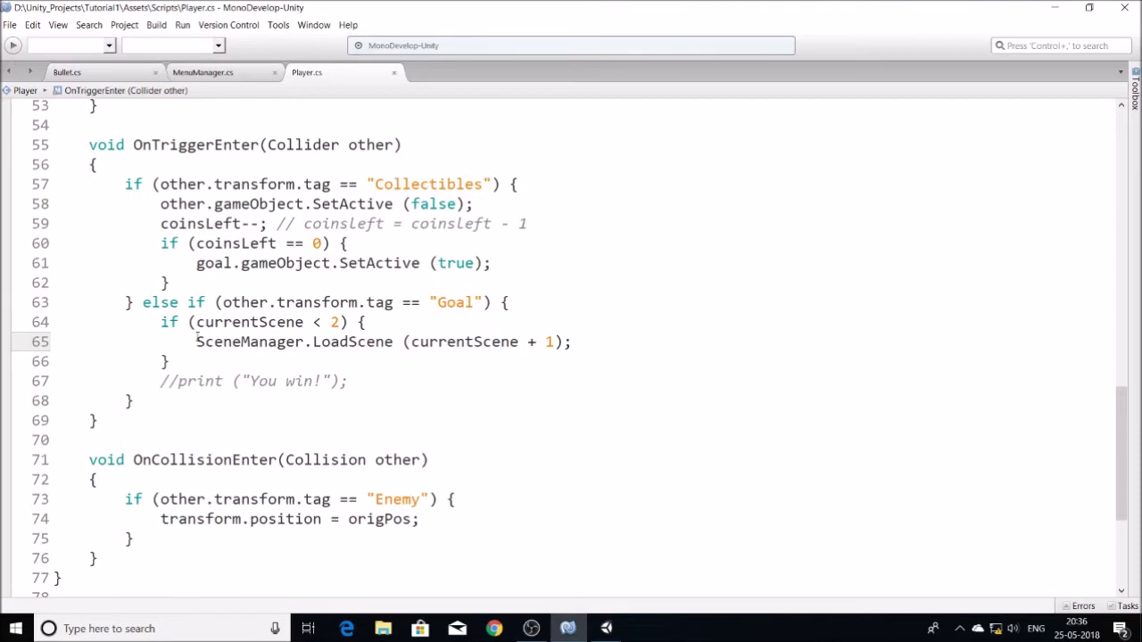
left_click_drag(198, 342, 589, 339)
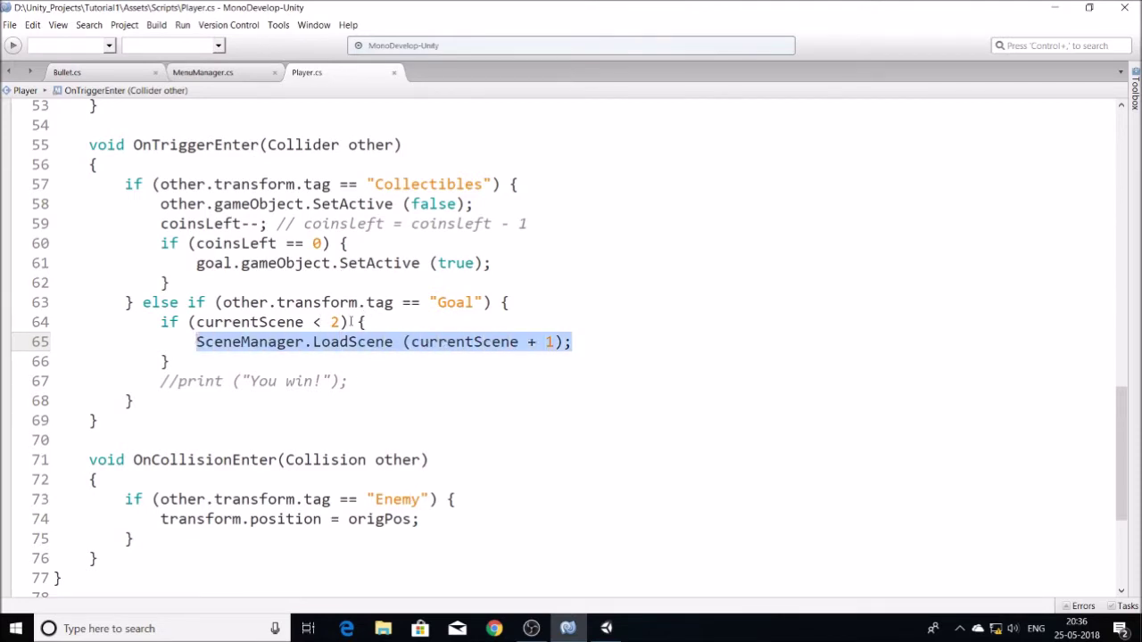
left_click(235, 343)
left_click_drag(232, 343, 577, 341)
left_click(576, 342)
Switch to Unity and save the Main 1 scene and the project.
key("alt+Tab")
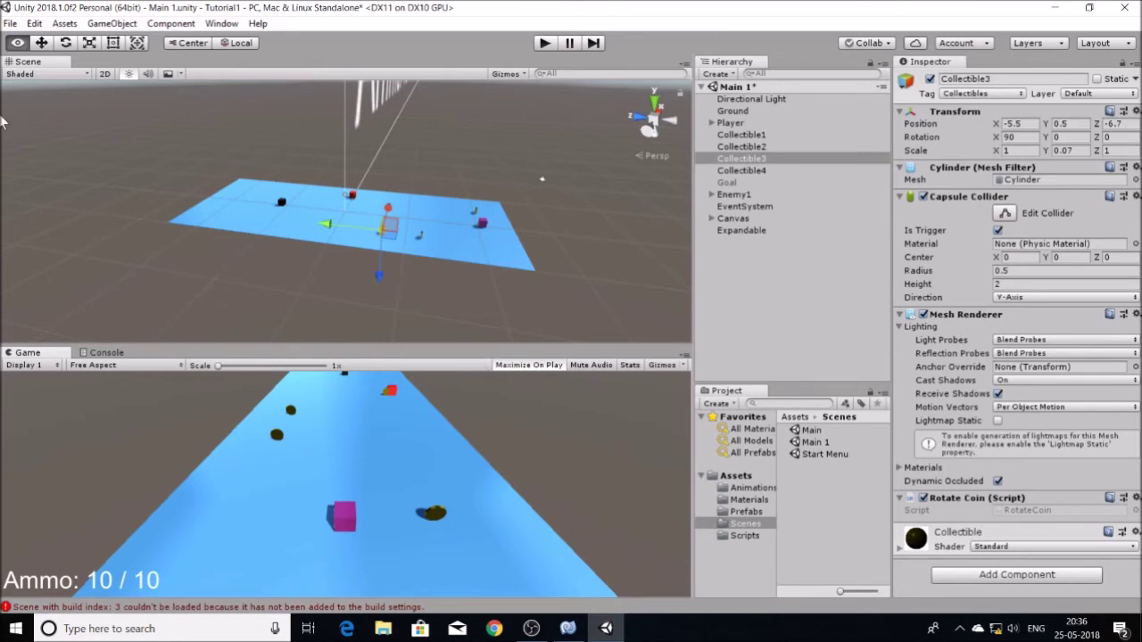
left_click(9, 25)
left_click(12, 23)
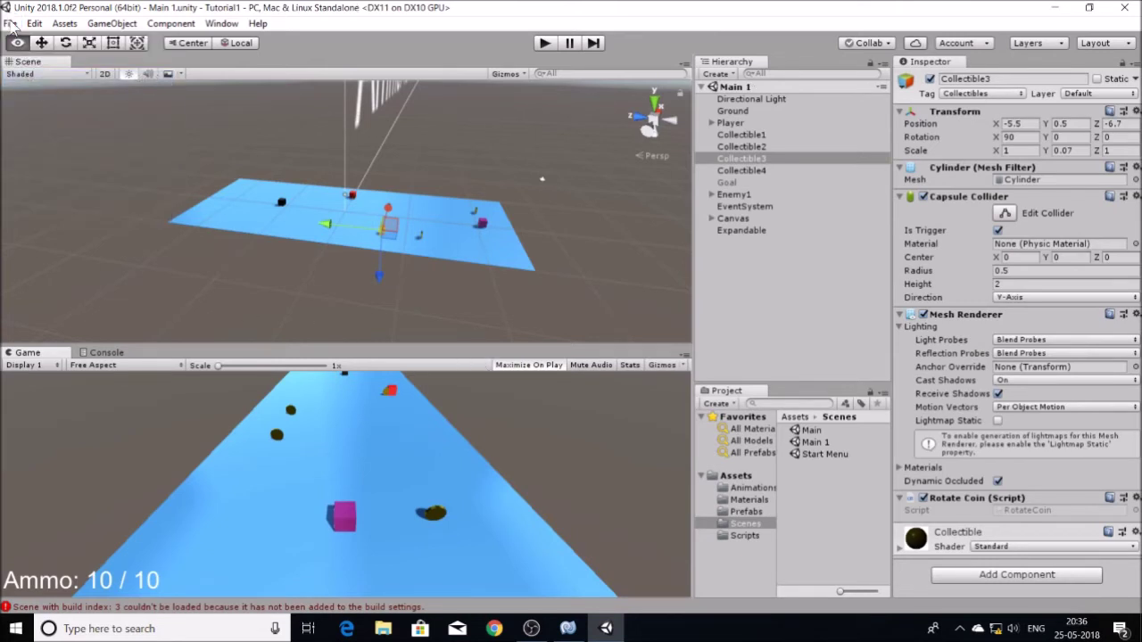
left_click(10, 24)
left_click(54, 150)
Open the build settings and choose Windows as the target platform for the standalone build.
left_click(10, 23)
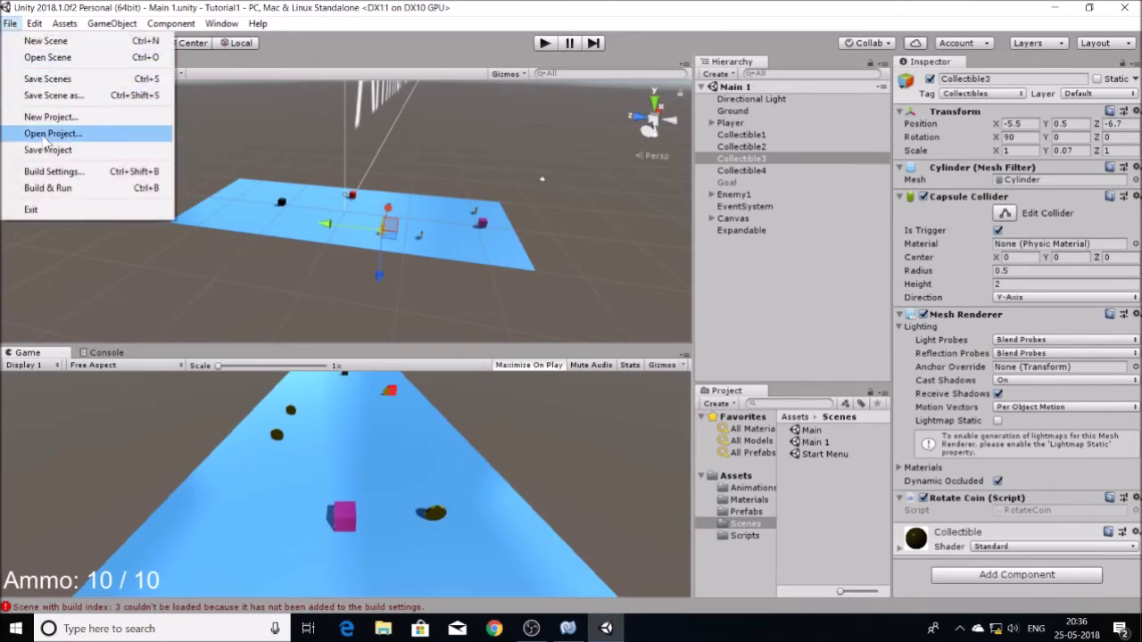
left_click(41, 171)
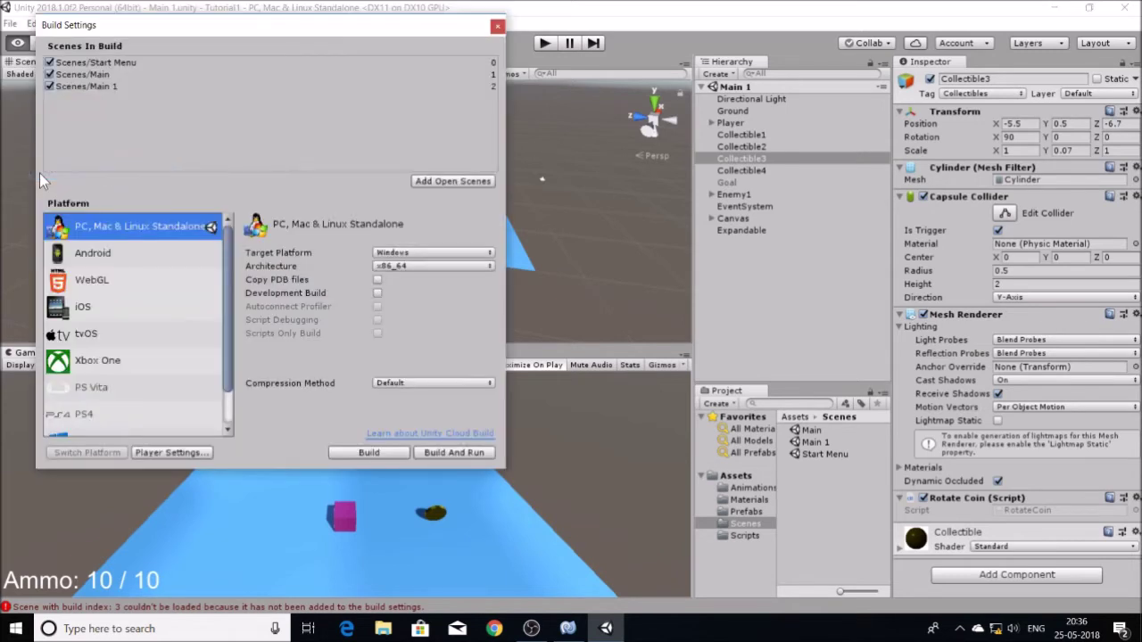
left_click(409, 267)
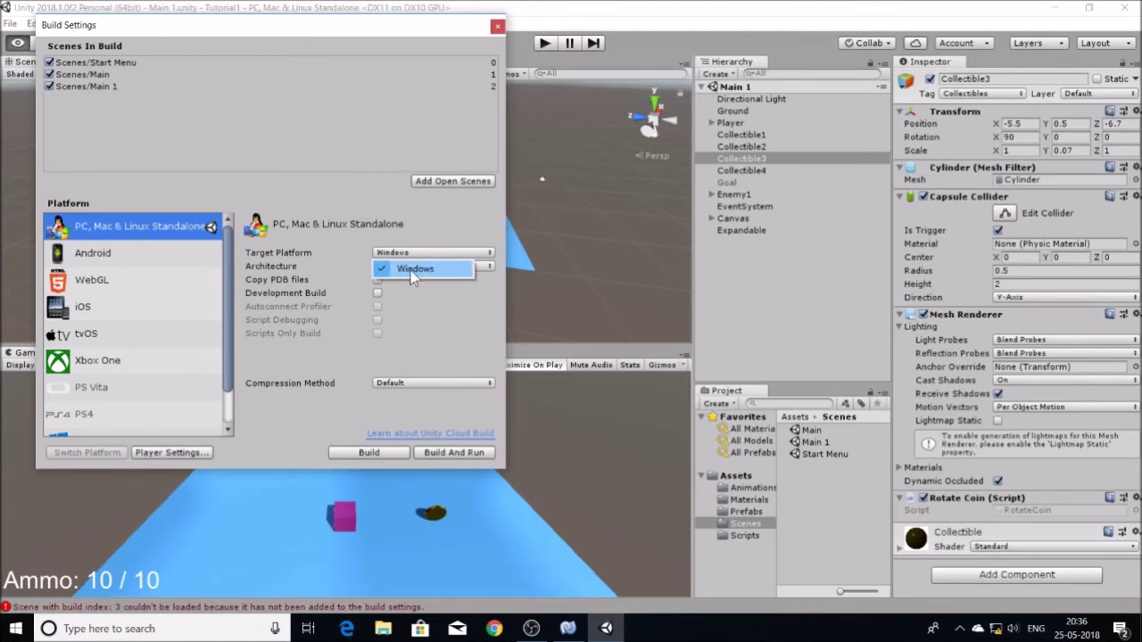
left_click(412, 273)
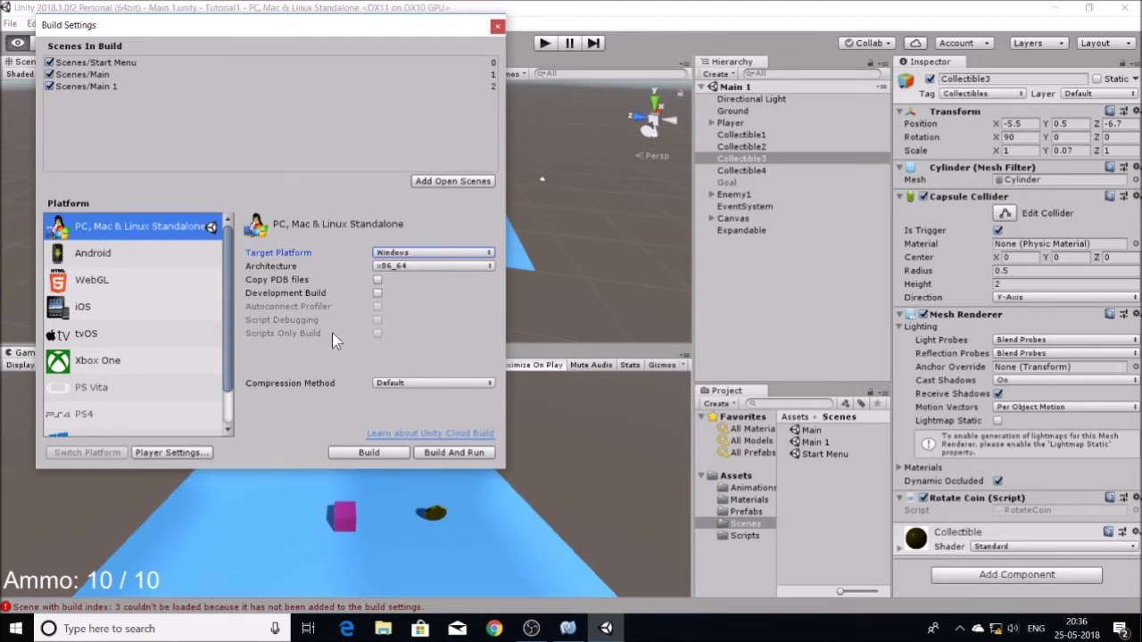
Build the game into a new folder named Game inside the Tutorial1 project folder.
left_click(368, 454)
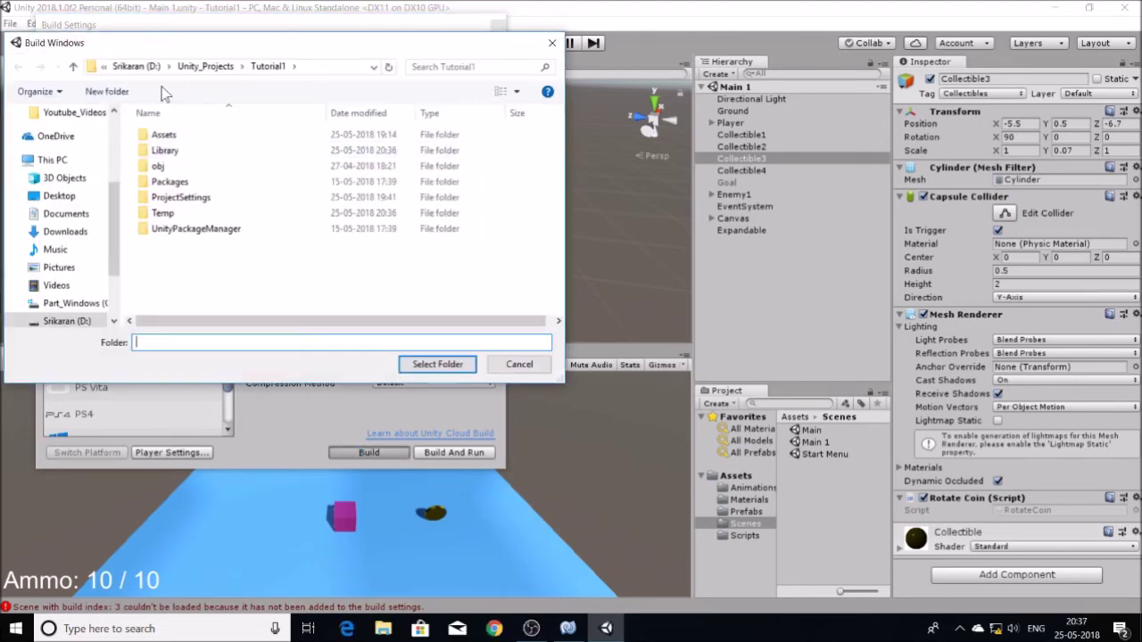
left_click(107, 91)
type("Game")
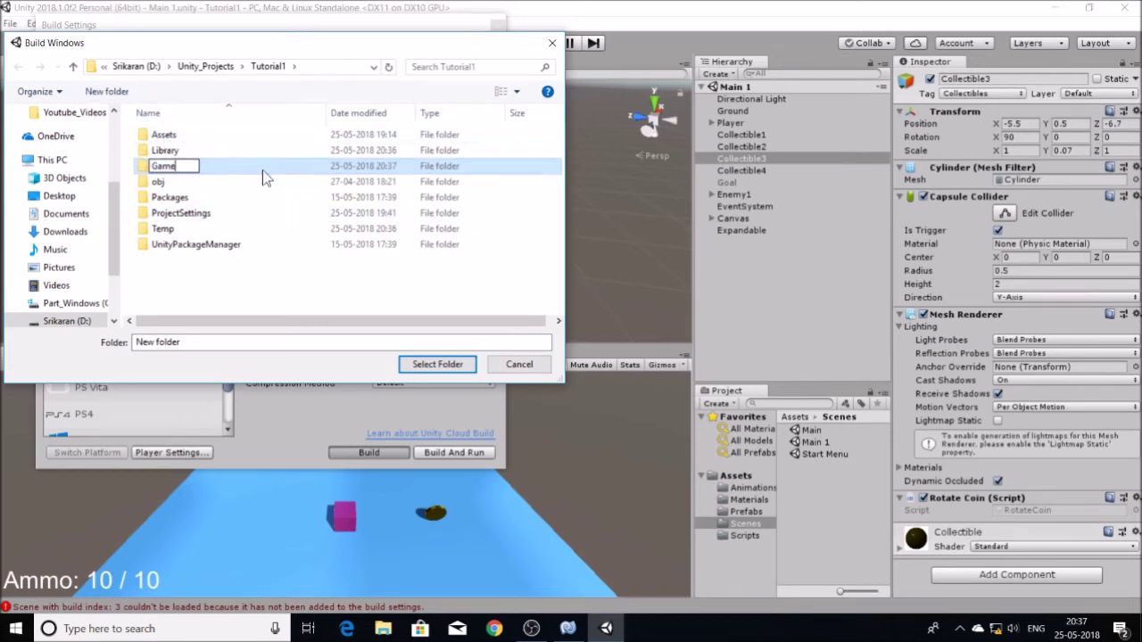
left_click(260, 170)
double_click(279, 160)
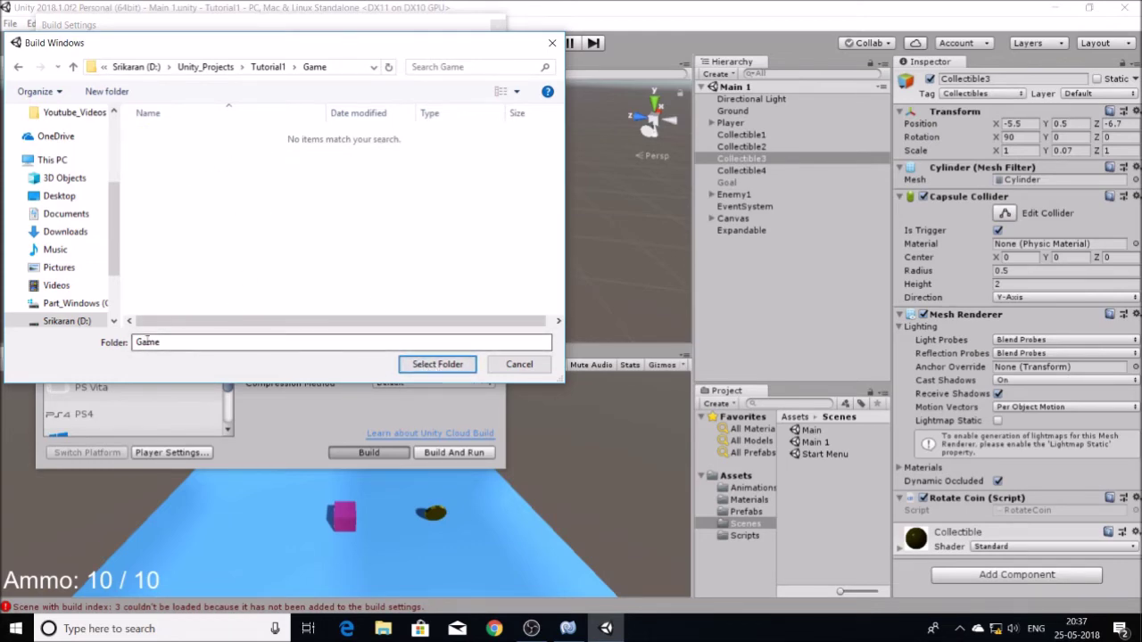
left_click(435, 364)
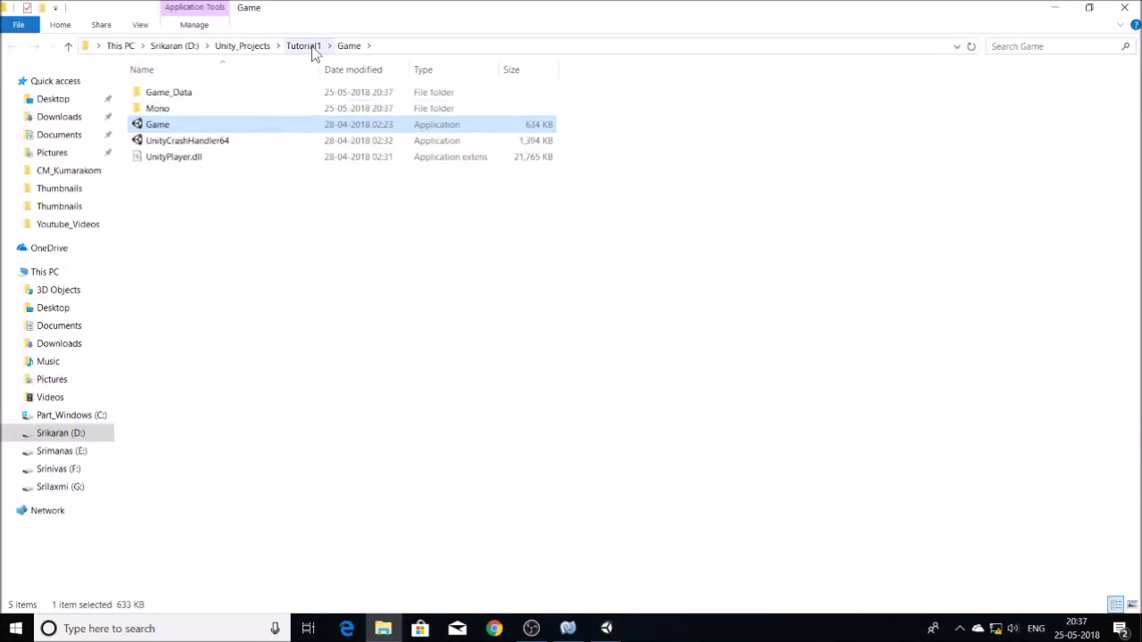
In File Explorer, go up to the Tutorial1 folder and reopen the Game build folder.
left_click(304, 46)
double_click(195, 108)
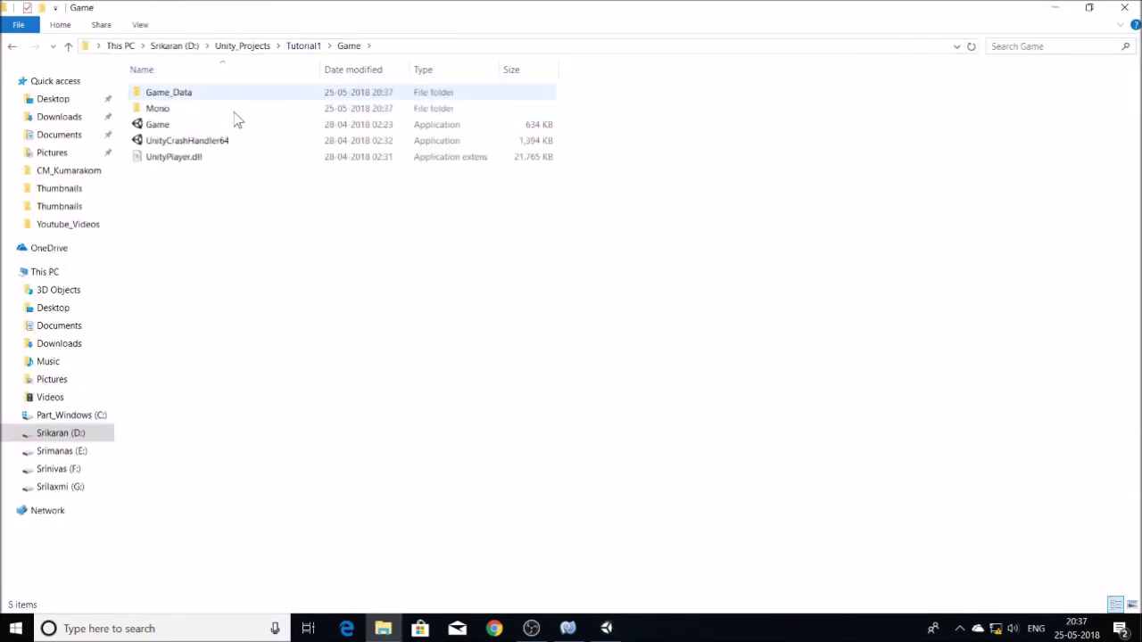
Launch the built Game application at 1920 x 1080 with Ultra graphics quality on Display 1.
double_click(180, 127)
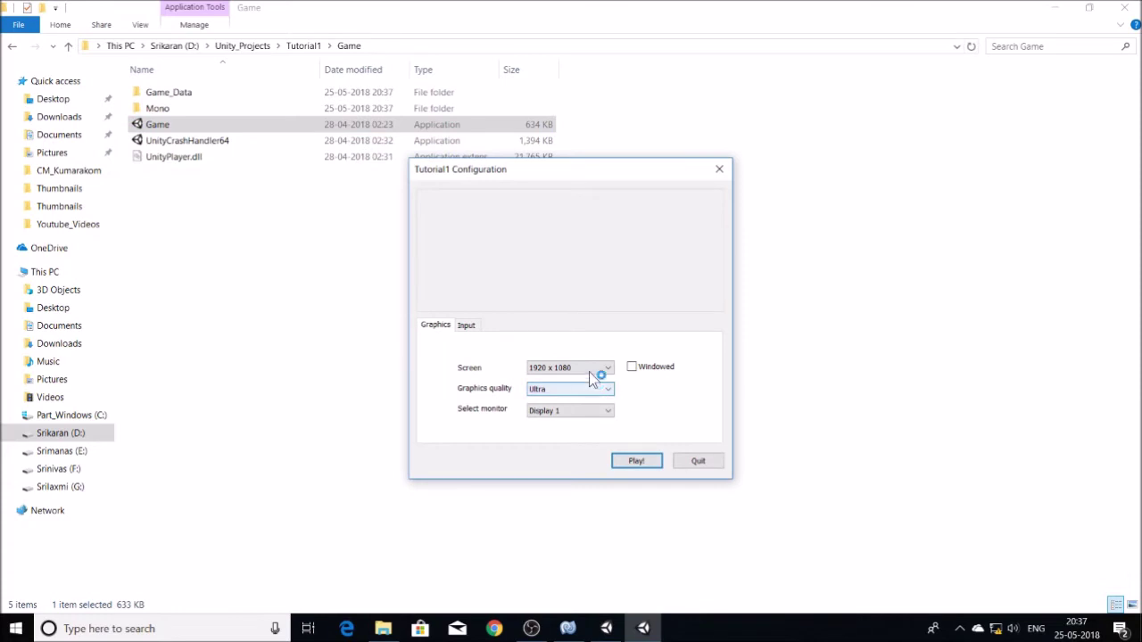
left_click(581, 369)
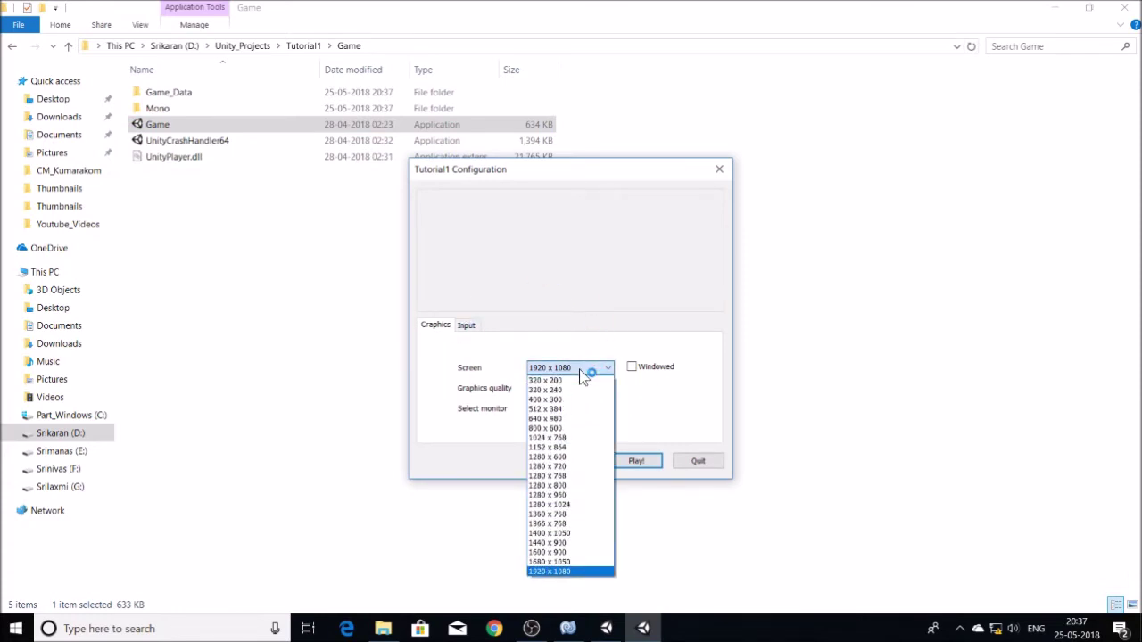
left_click(577, 573)
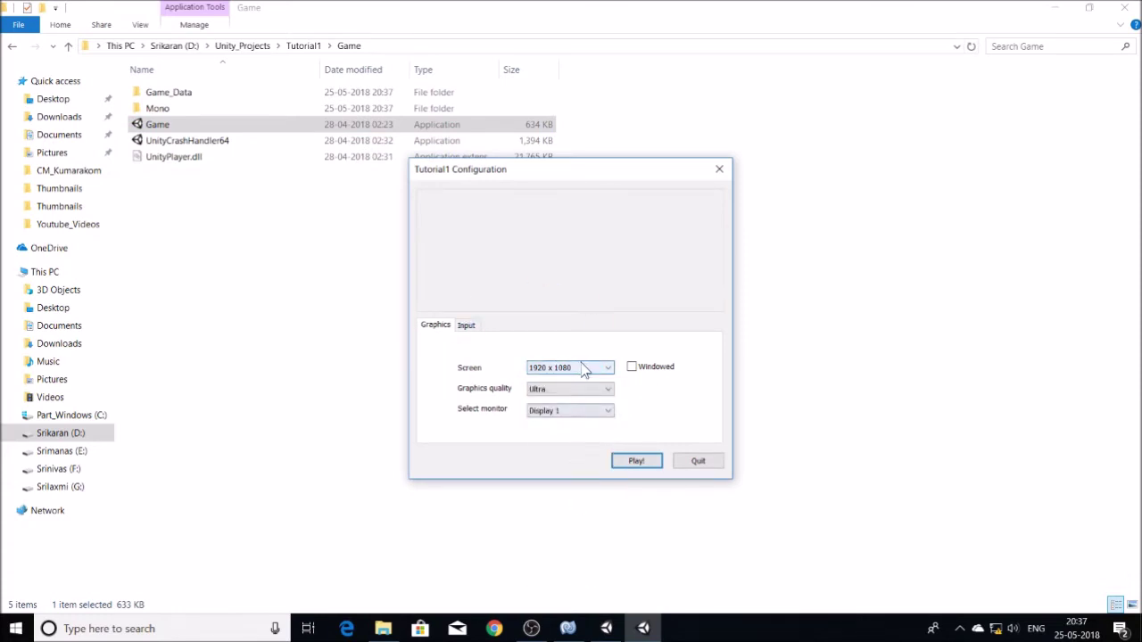
left_click(543, 388)
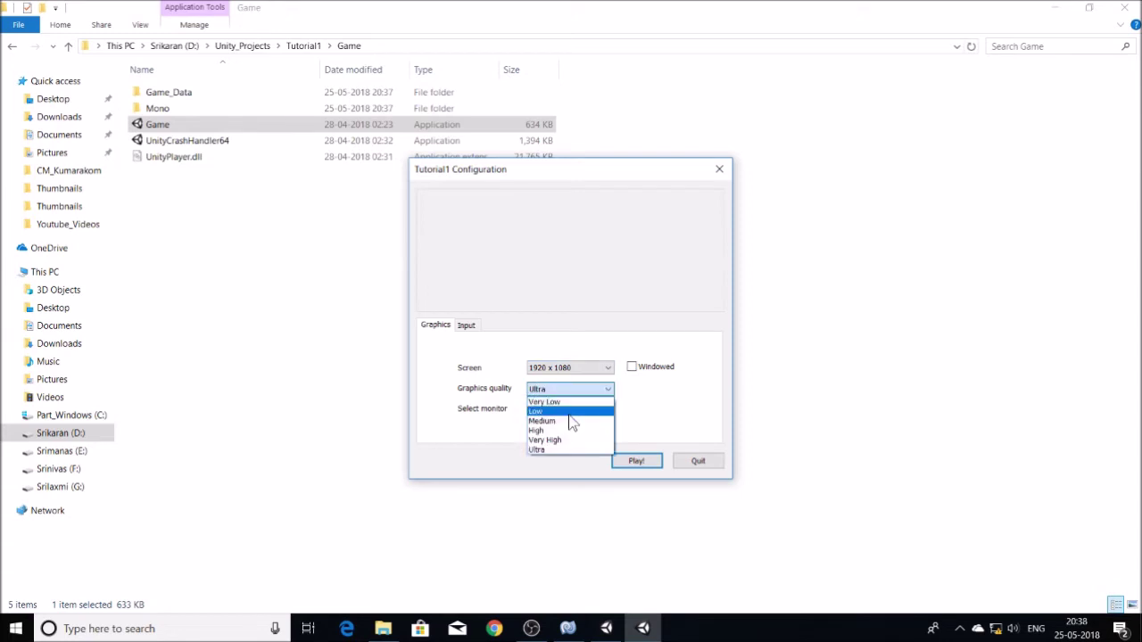
left_click(554, 450)
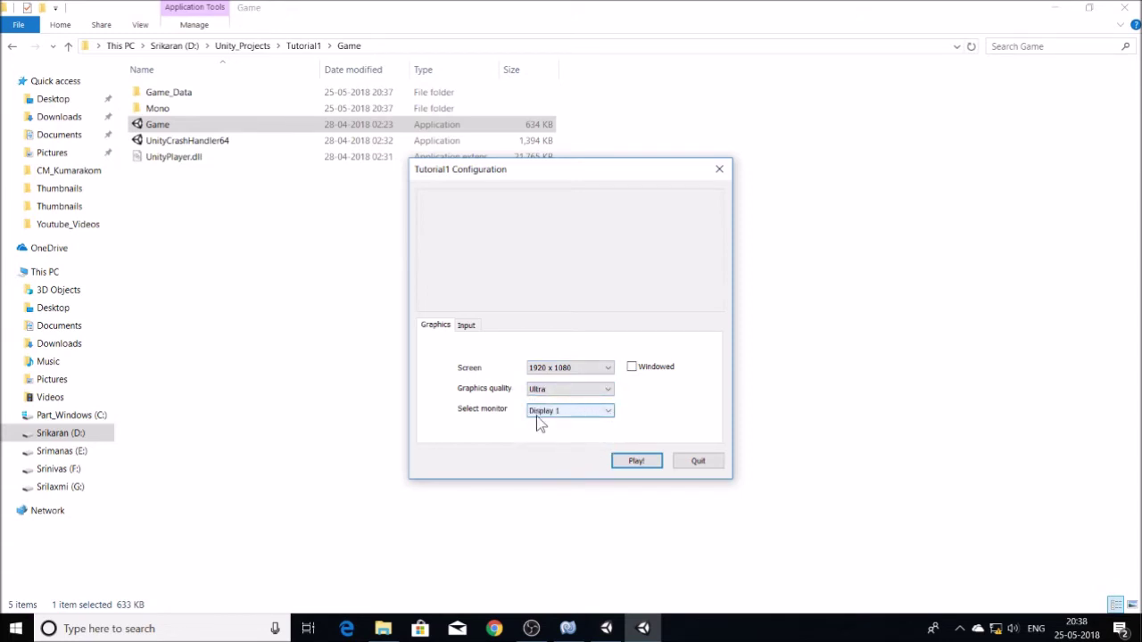
left_click(638, 461)
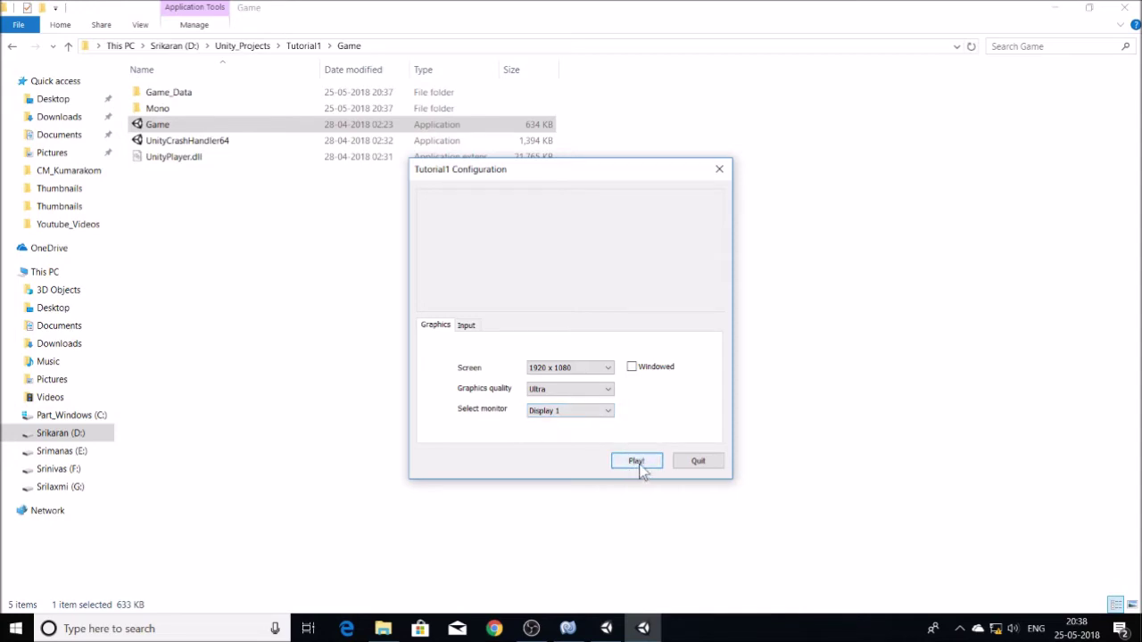
left_click(638, 461)
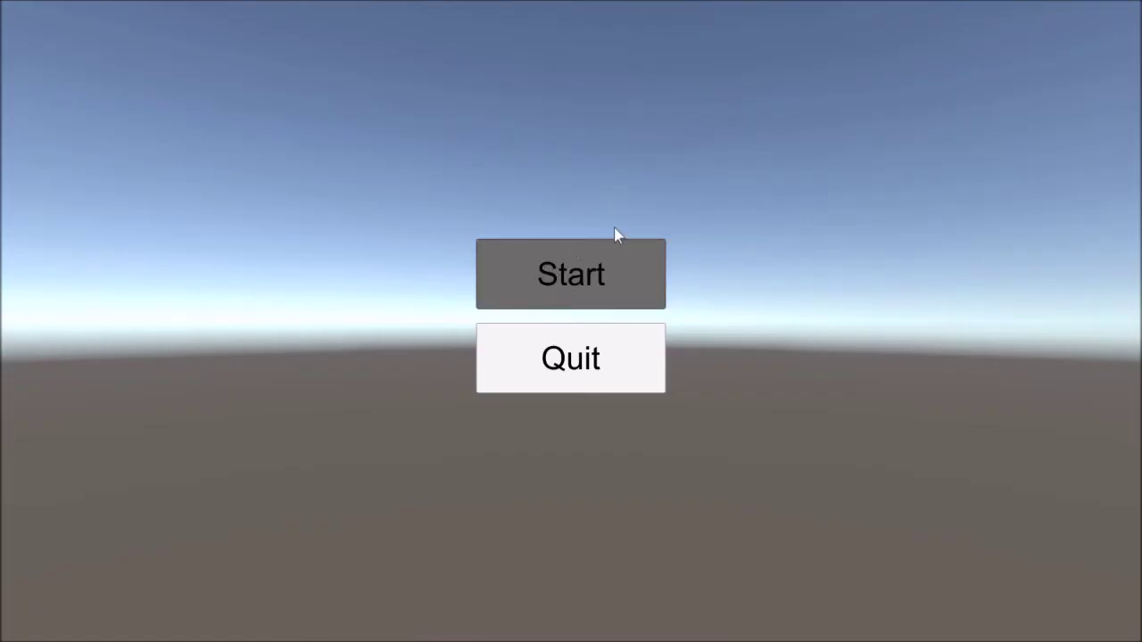
Start the game and steer the magenta cube to collect the far-left coin in the first level.
left_click(586, 278)
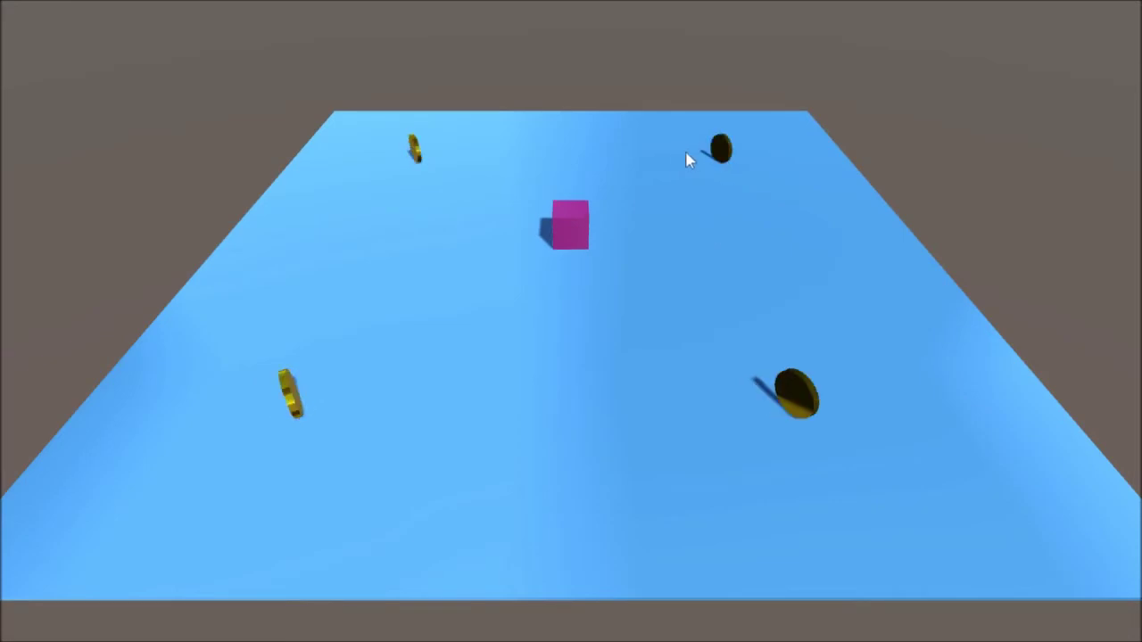
key("Up")
key("Left")
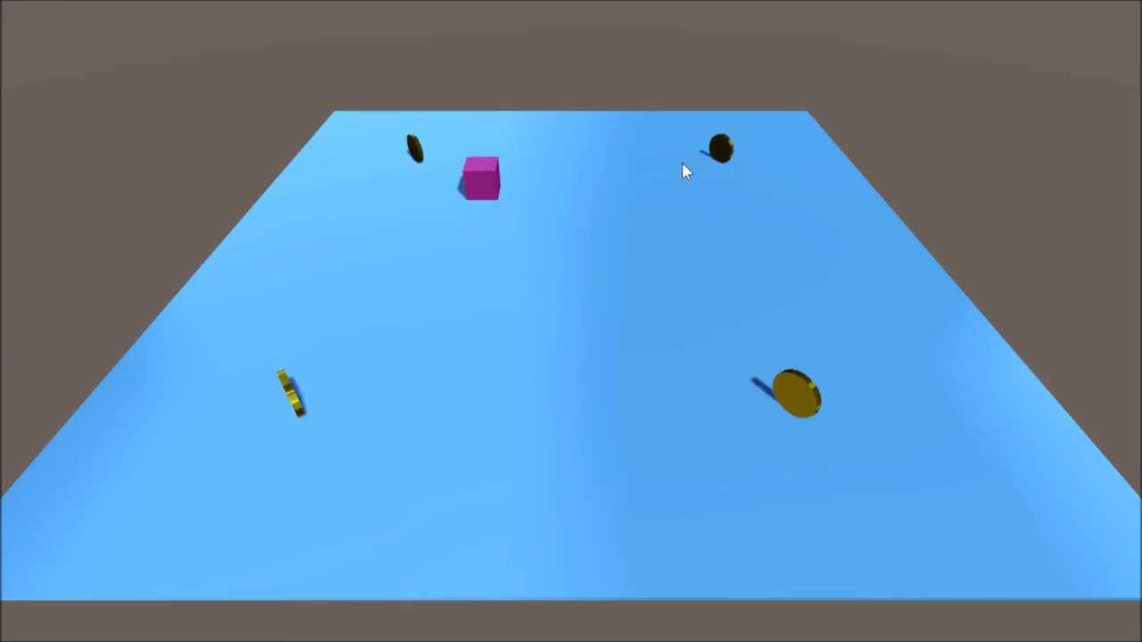
key("Left")
key("Down")
key("Down")
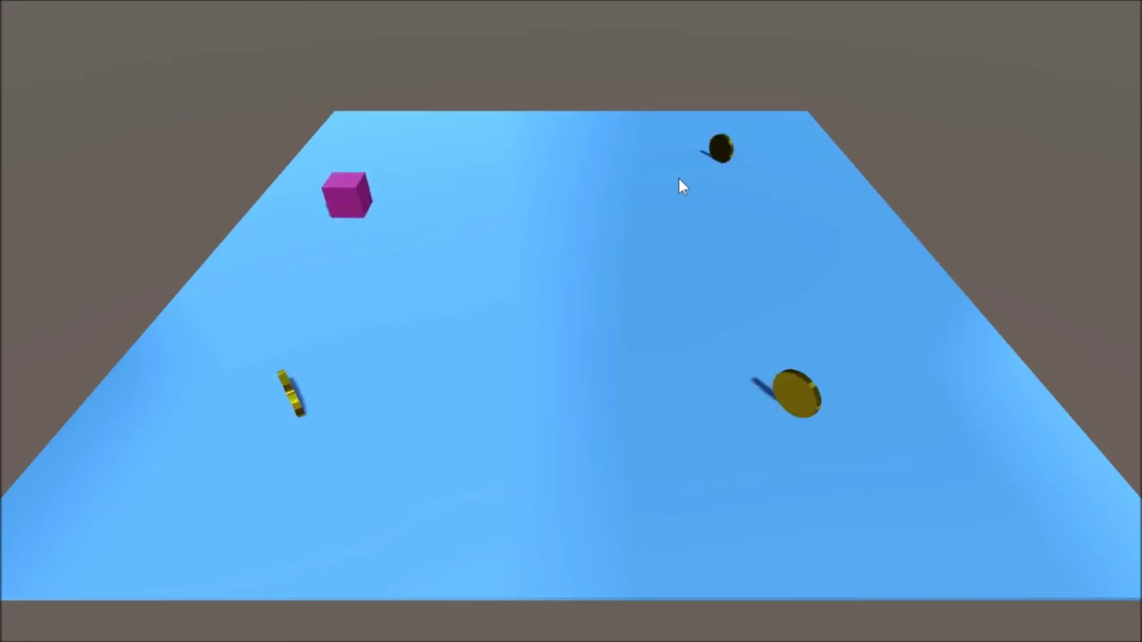
Collect the near-left, near-right and far-right coins to complete the first level.
key("Right")
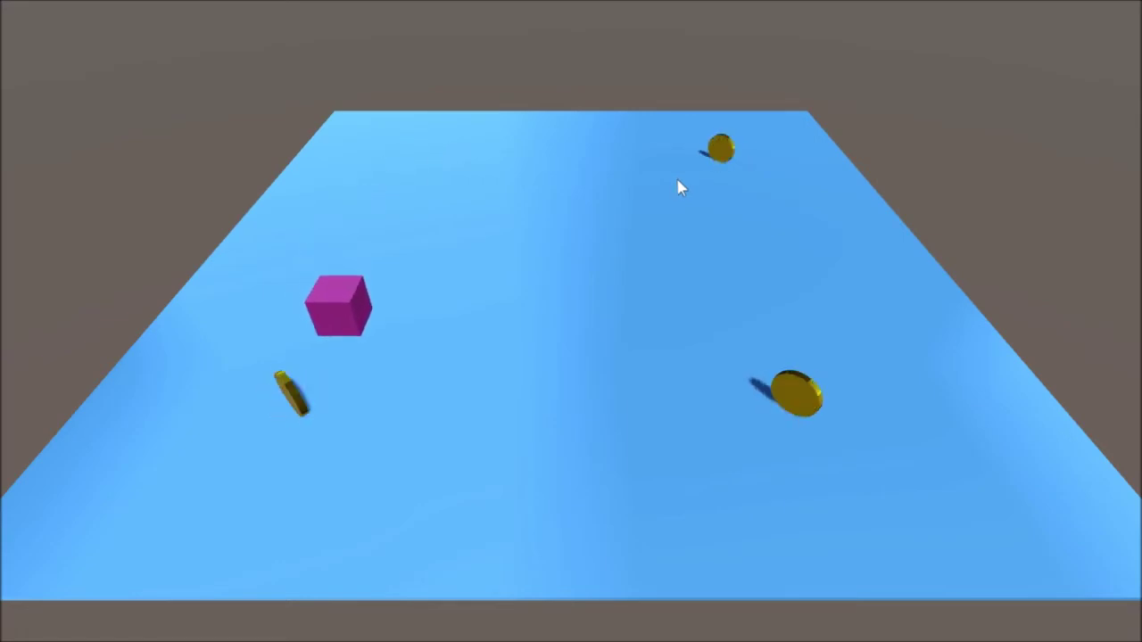
key("Down")
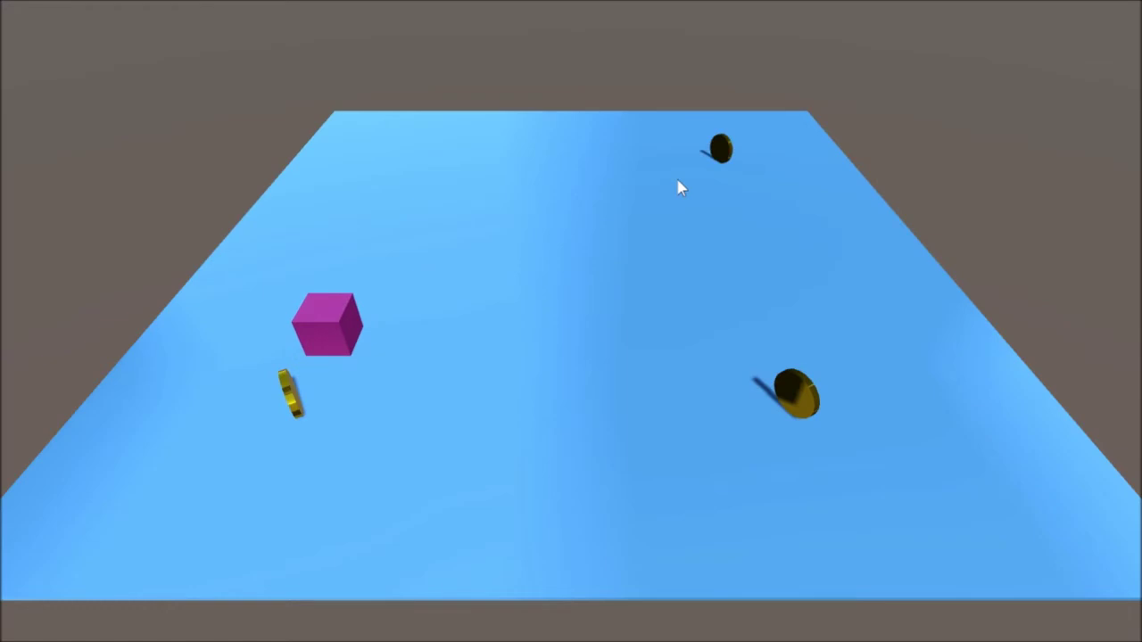
key("Right")
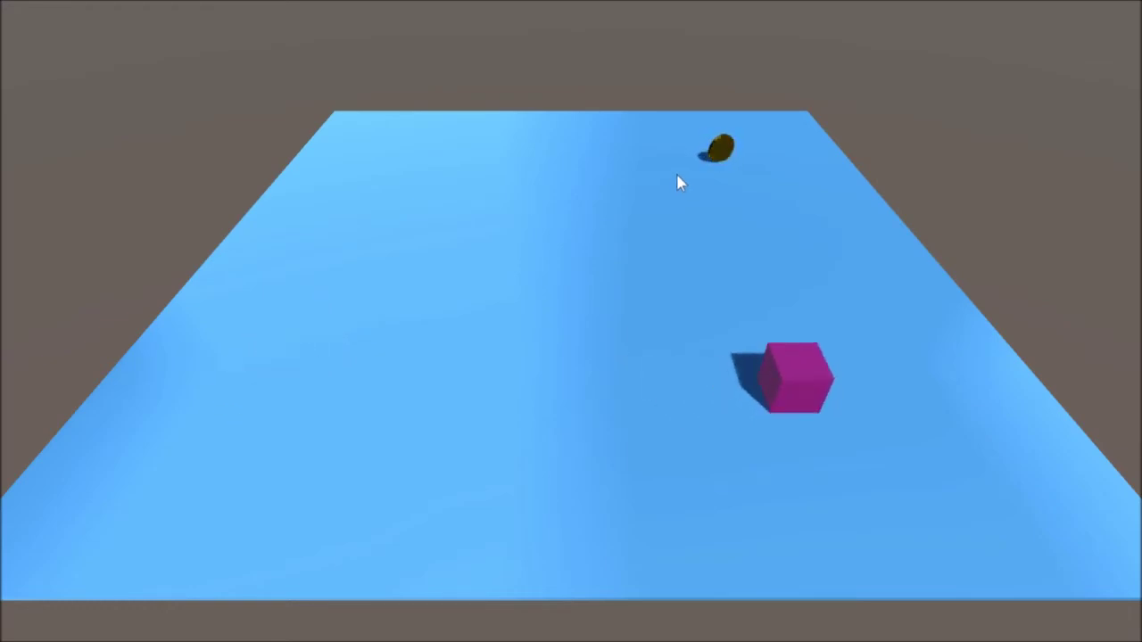
key("Up")
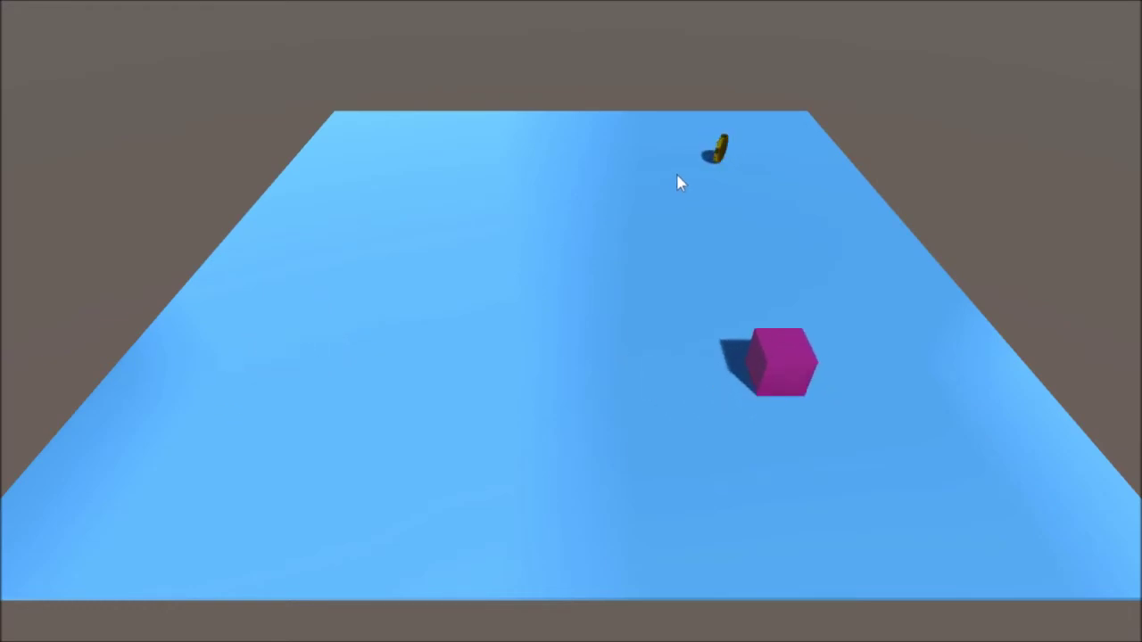
key("Right")
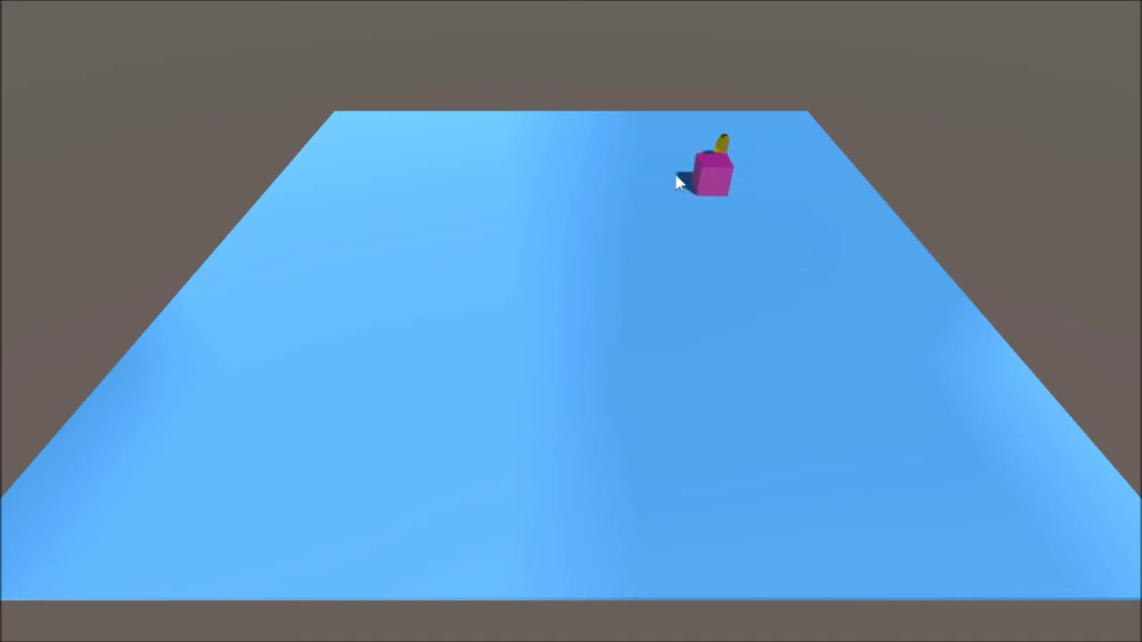
key("Right")
key("Up")
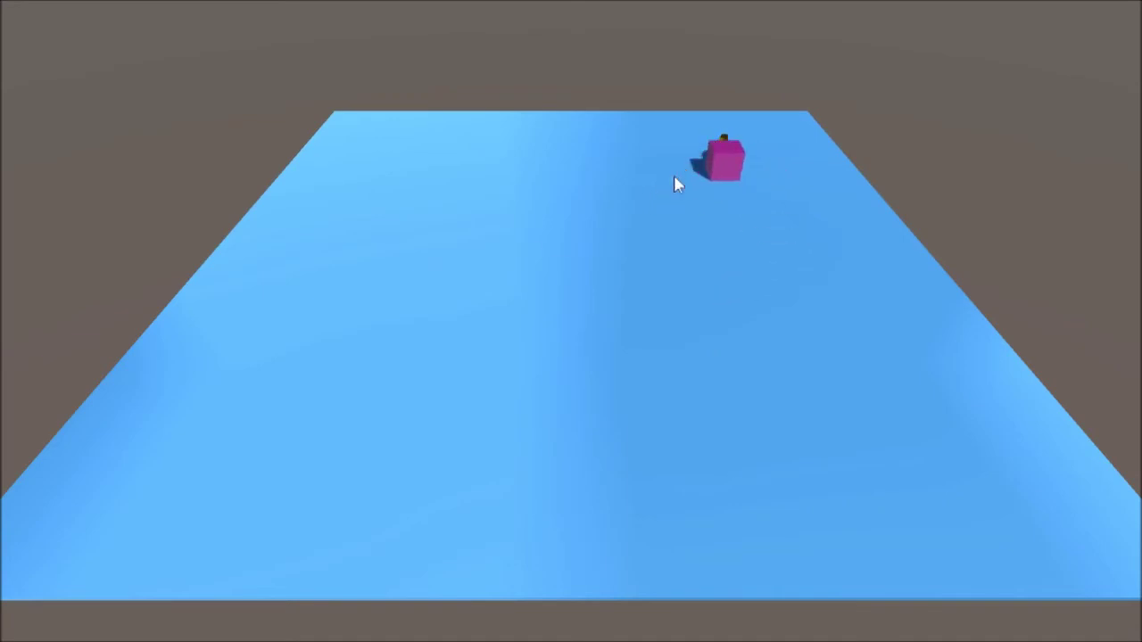
key("Left")
key("Down")
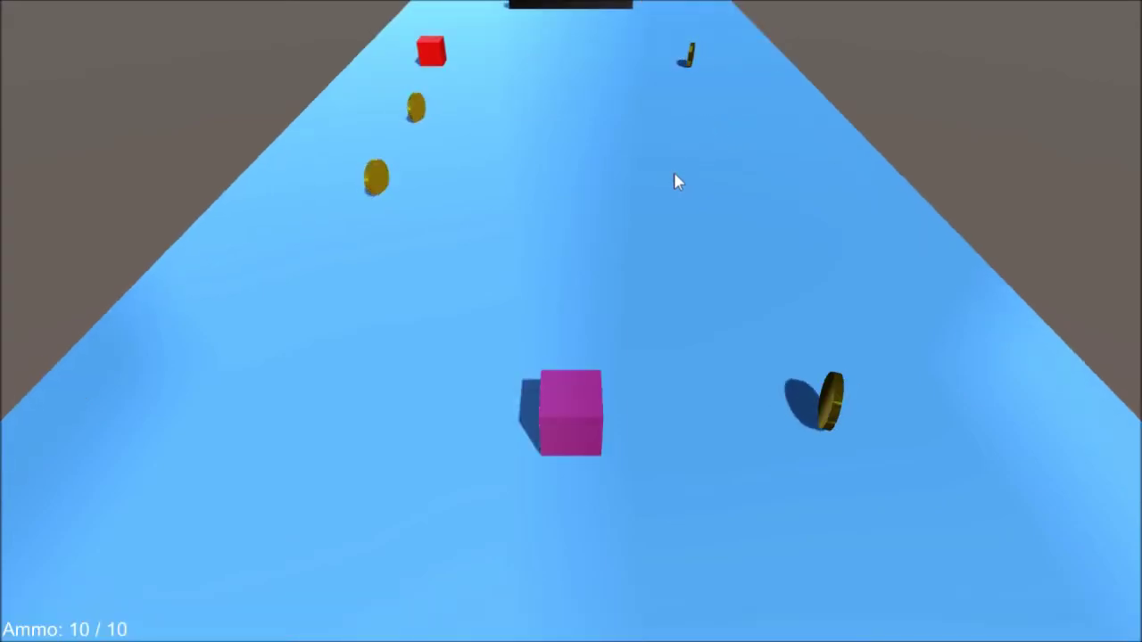
Fire all ten rounds of ammo straight ahead from the second level's starting position.
key("space")
key("space")
key("space")
key("space")
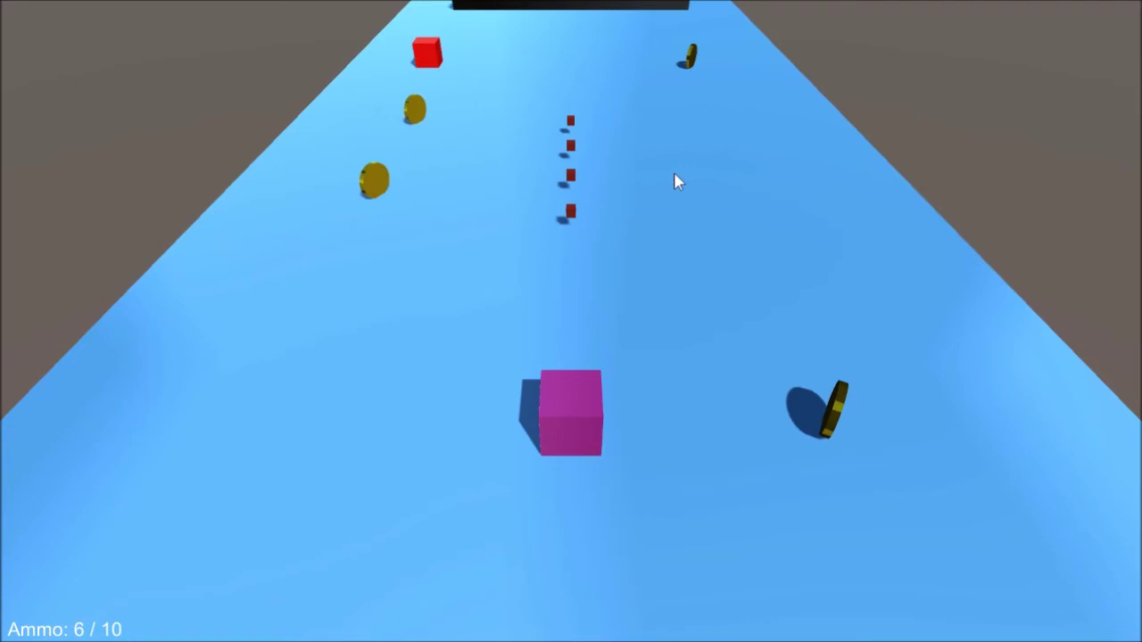
key("space")
key("space")
key("space")
key("space")
key("space")
key("space")
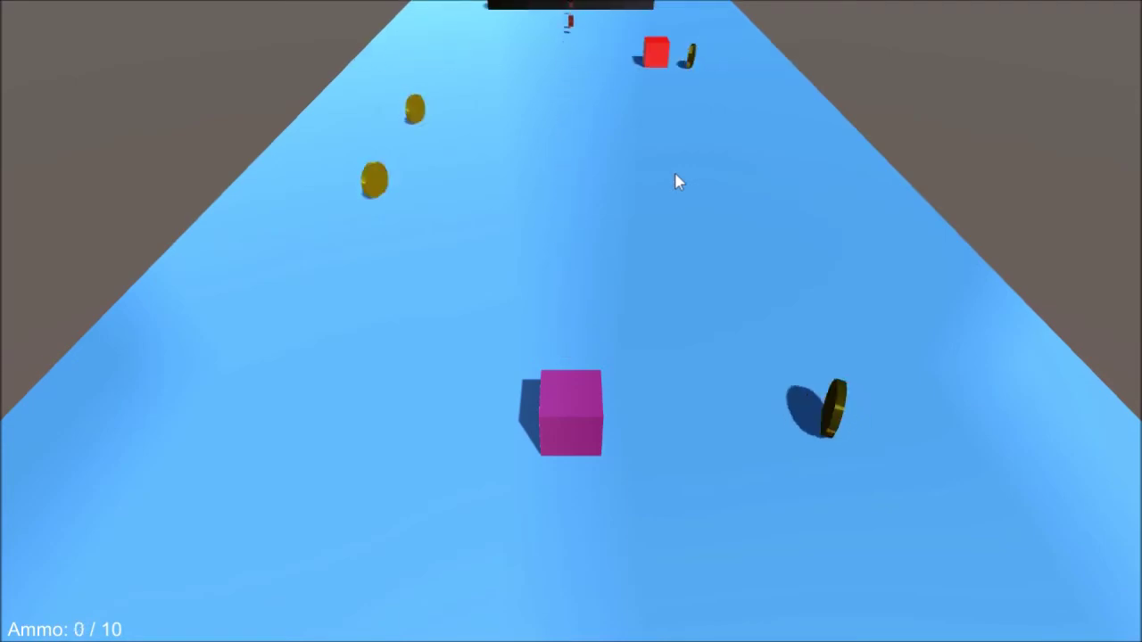
Collect the near-right coin and the two coins along the left side of the second level.
key("d")
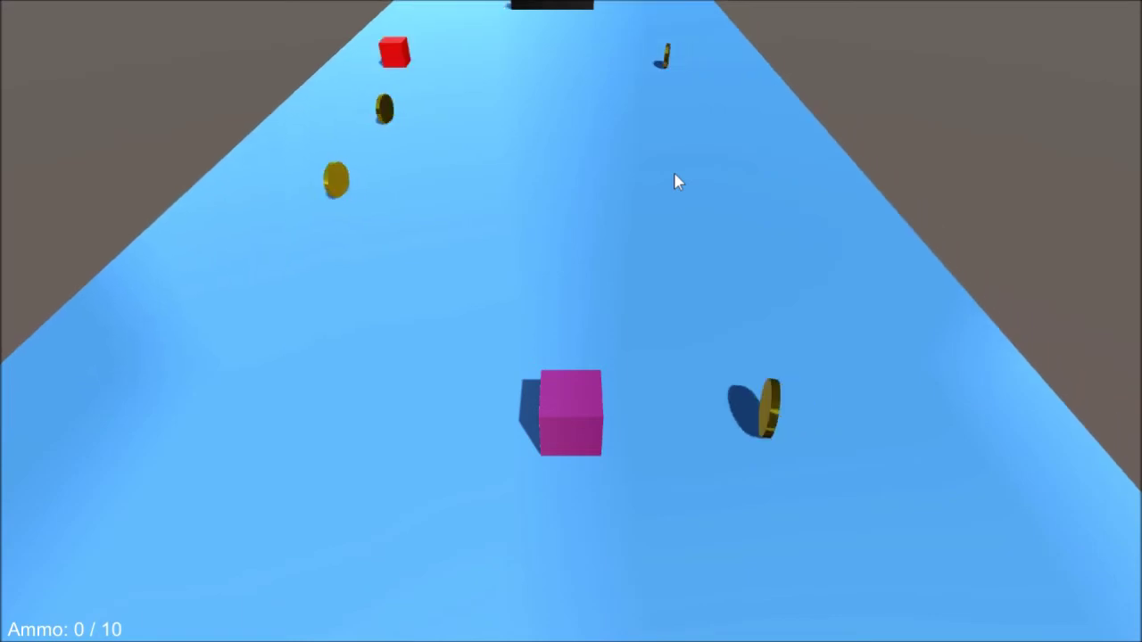
key("d")
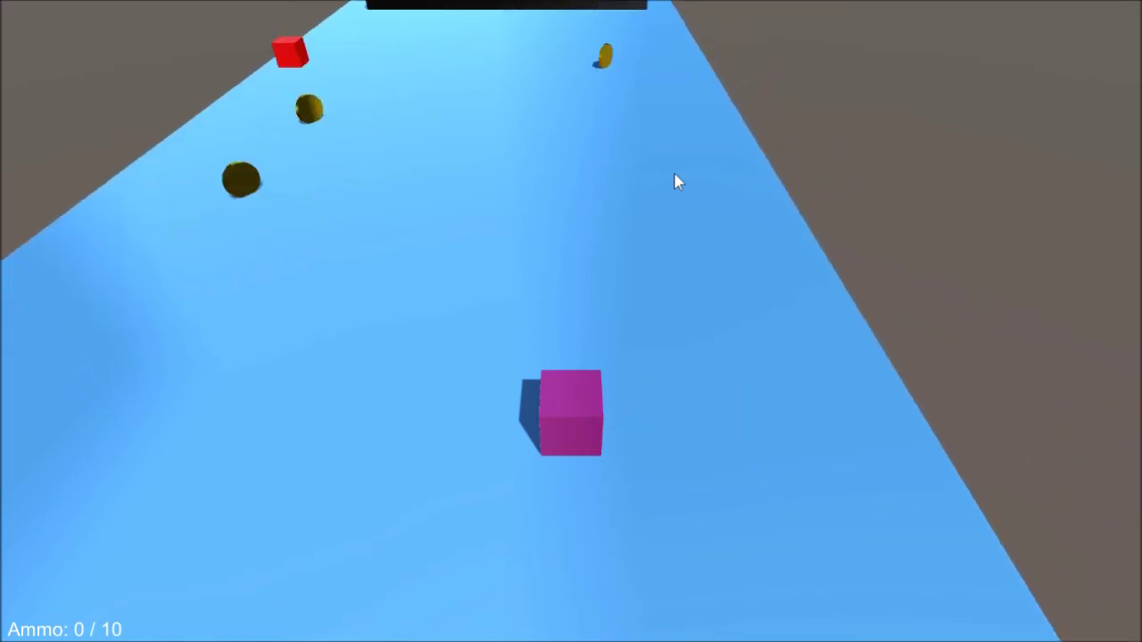
key("a")
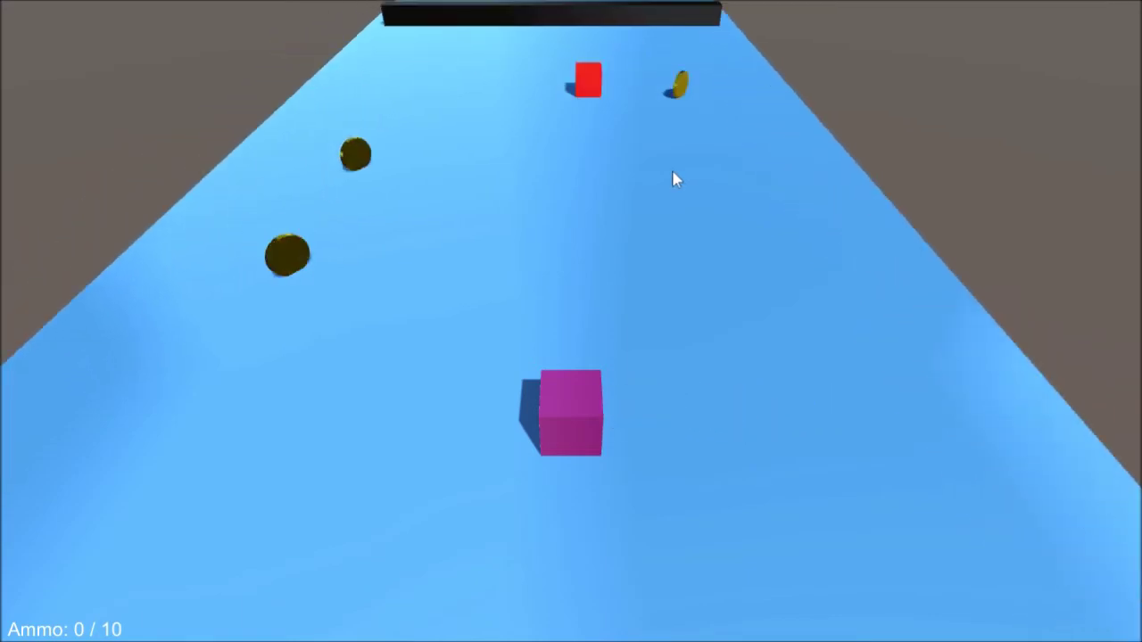
key("a")
key("a")
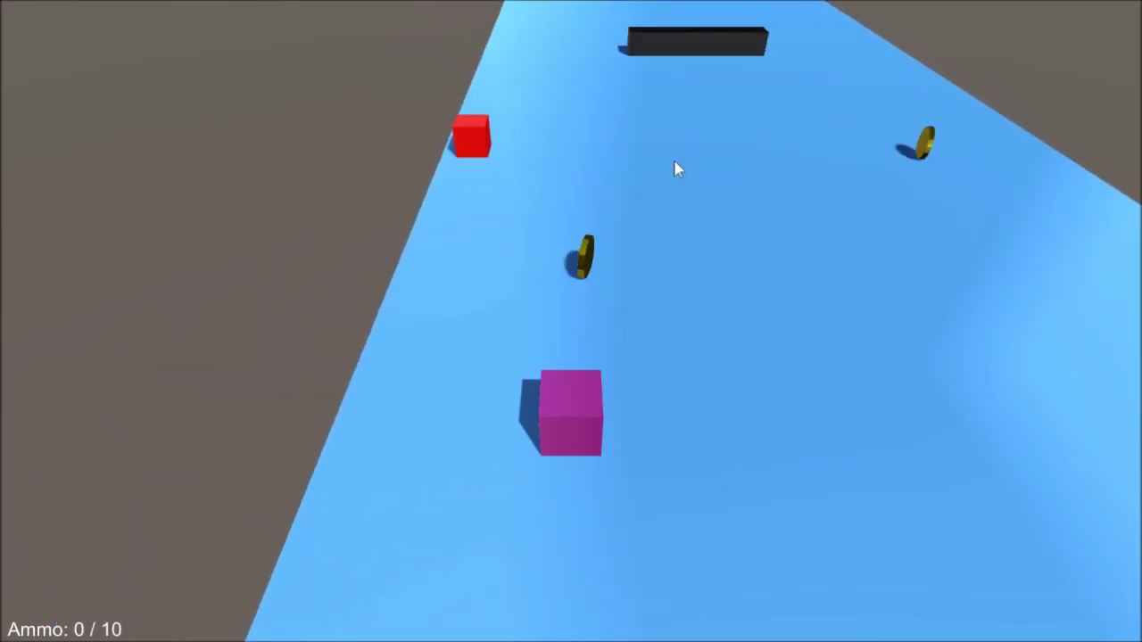
key("a")
key("w")
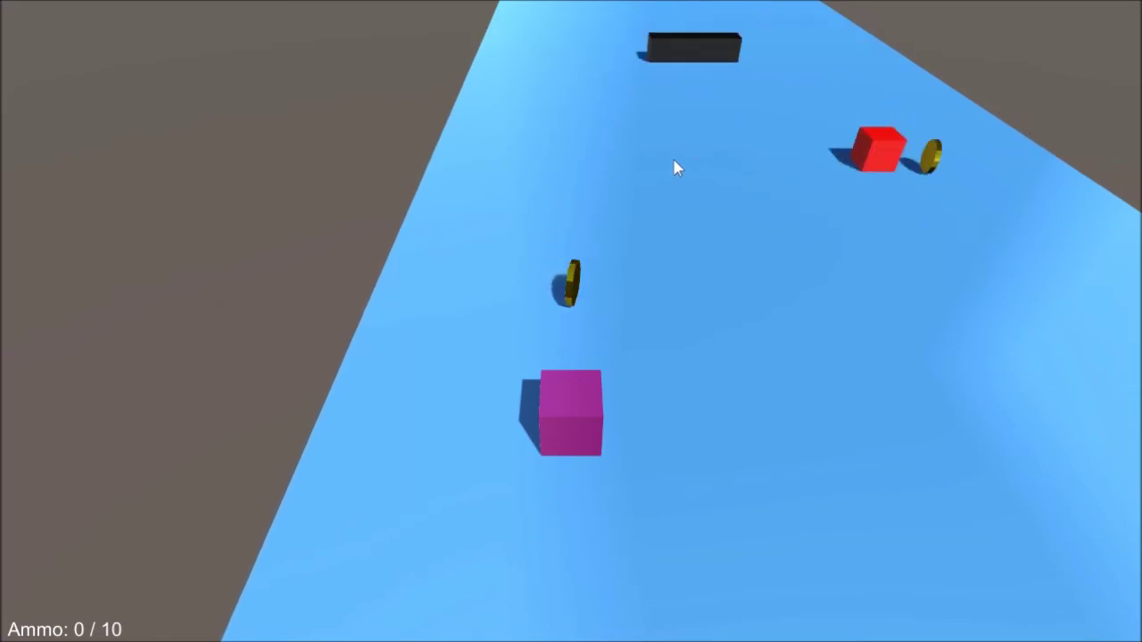
key("w")
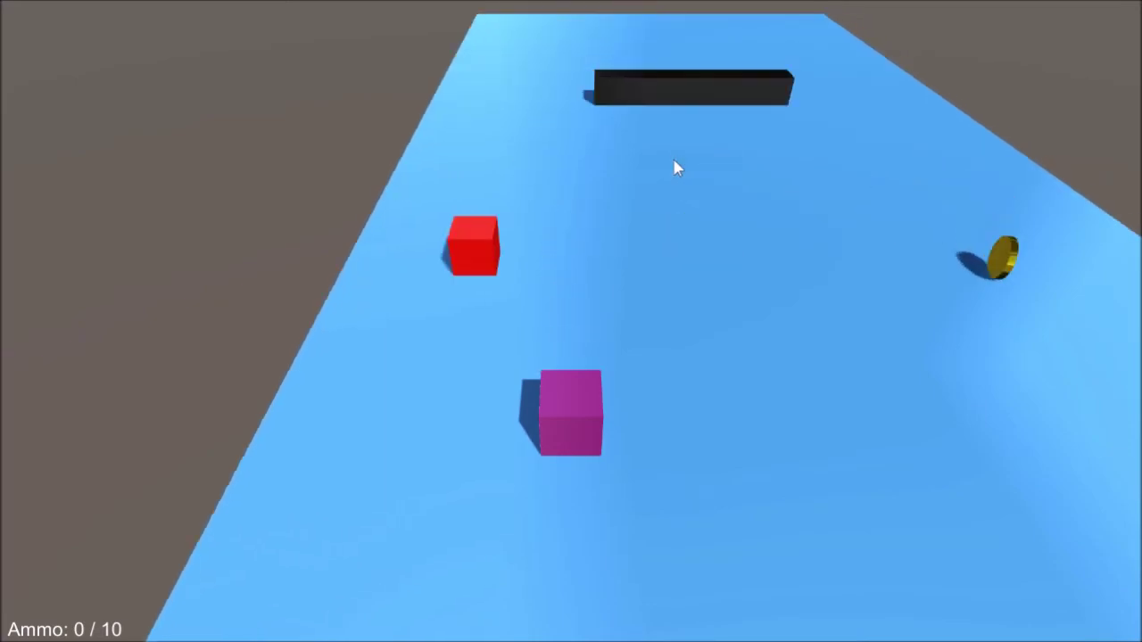
Back away from the moving red enemy cube, cross to the right side and collect the last coin past it.
key("d")
key("w")
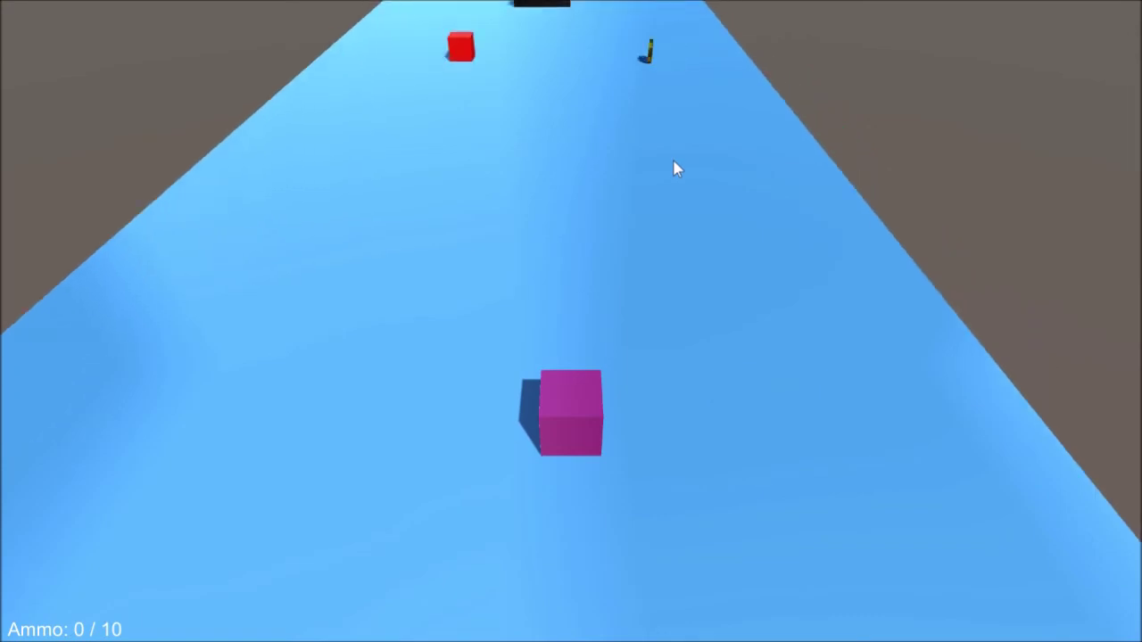
key("s")
key("d")
key("w")
key("a")
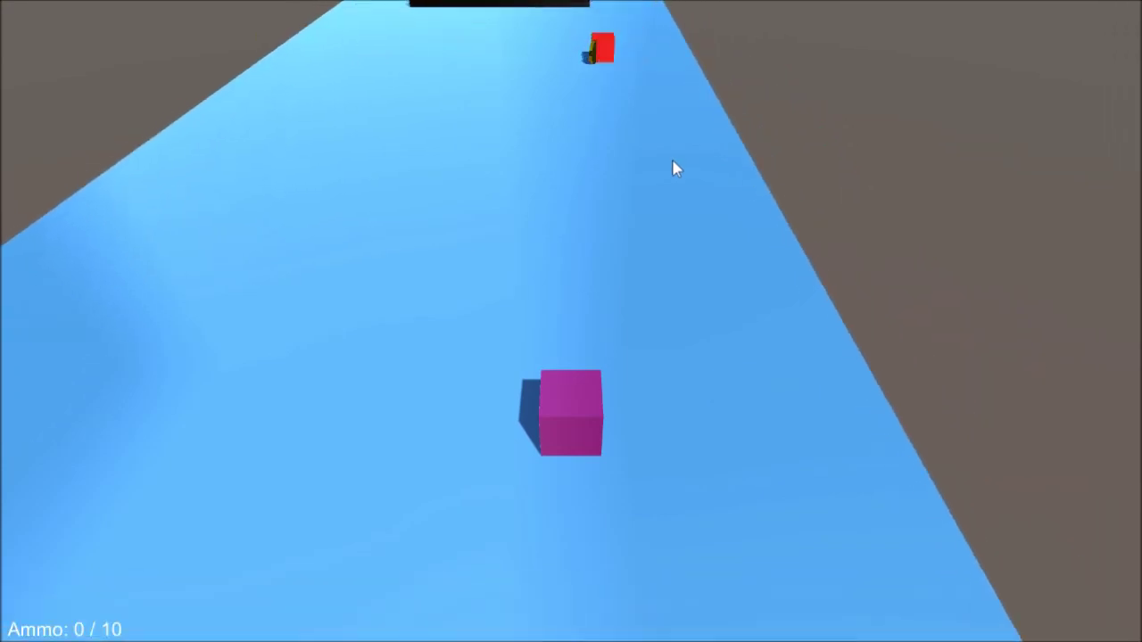
key("d")
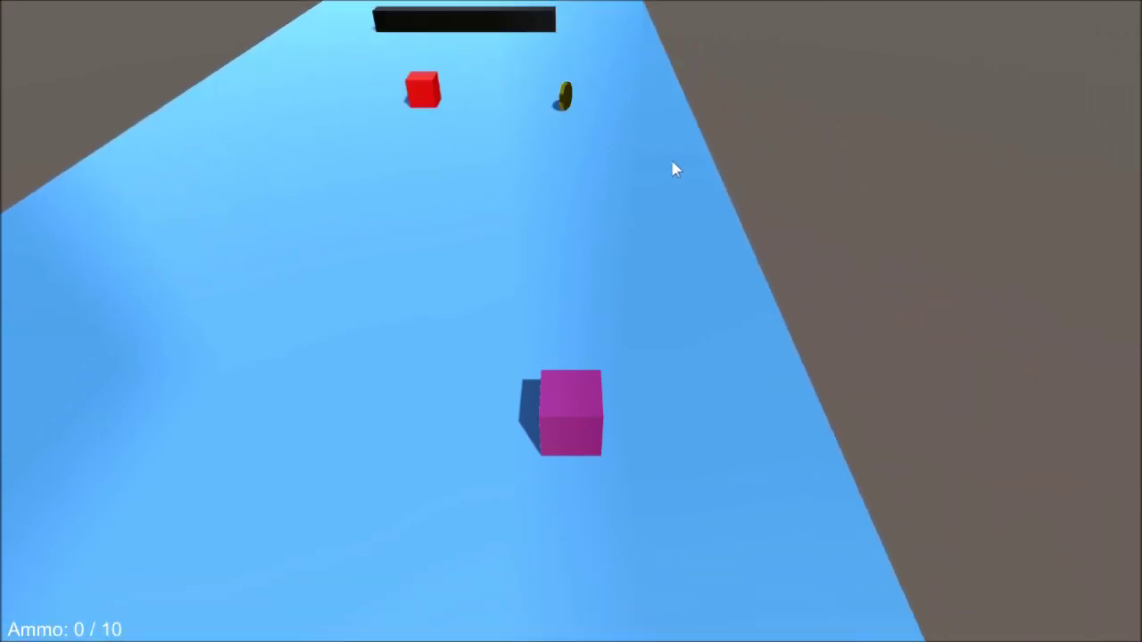
key("a")
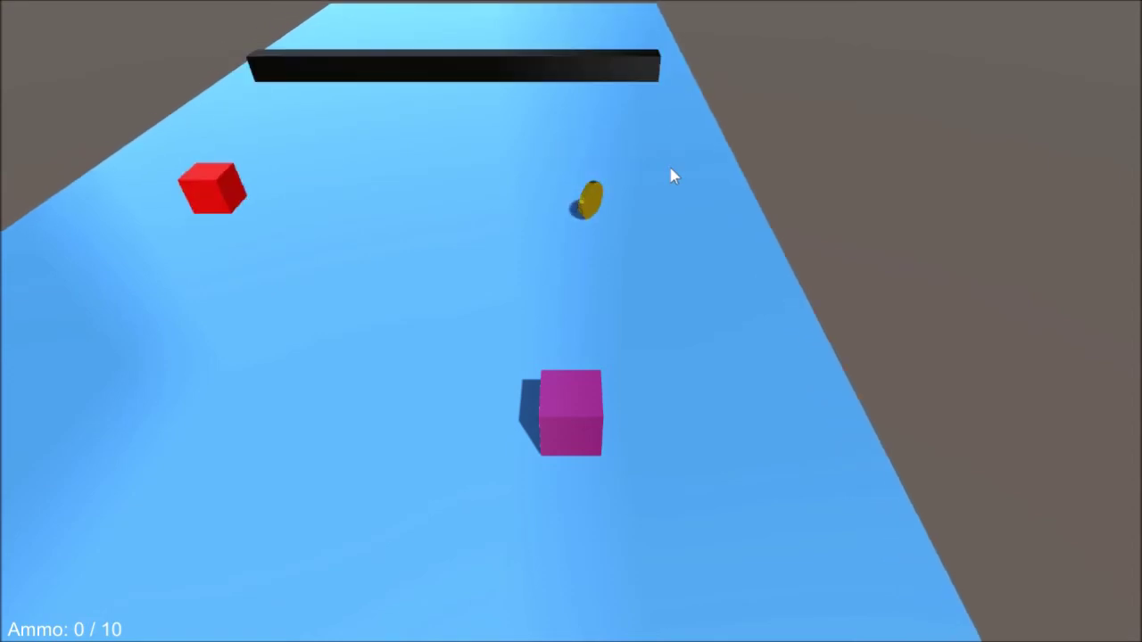
key("w")
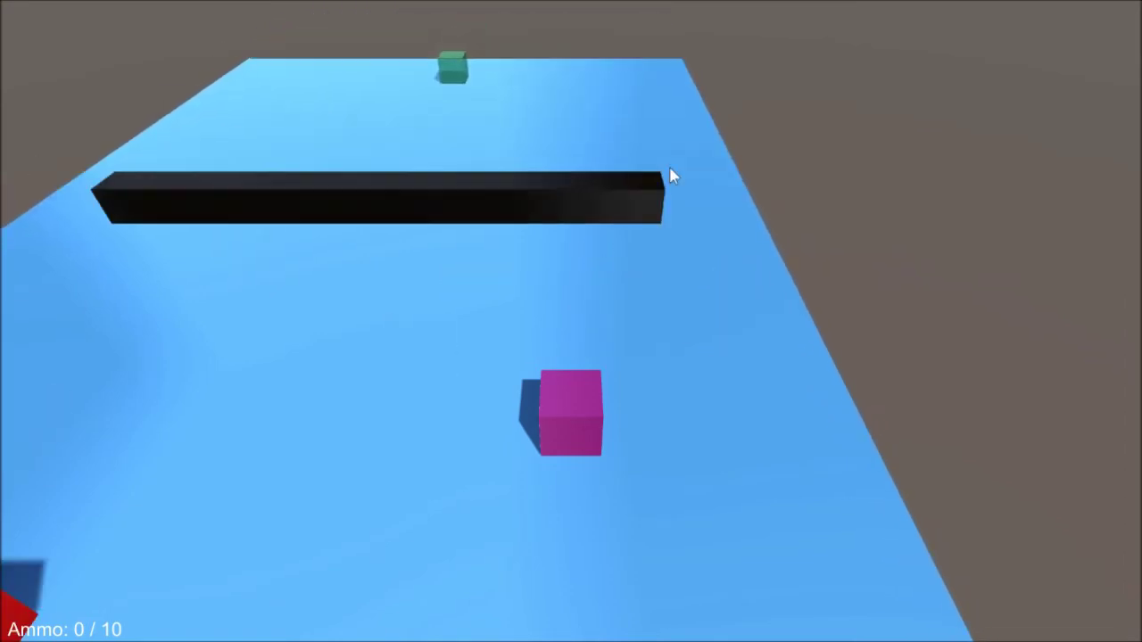
Try to get around the right end of the expanding black bar, backing away whenever it widens.
key("a")
key("d")
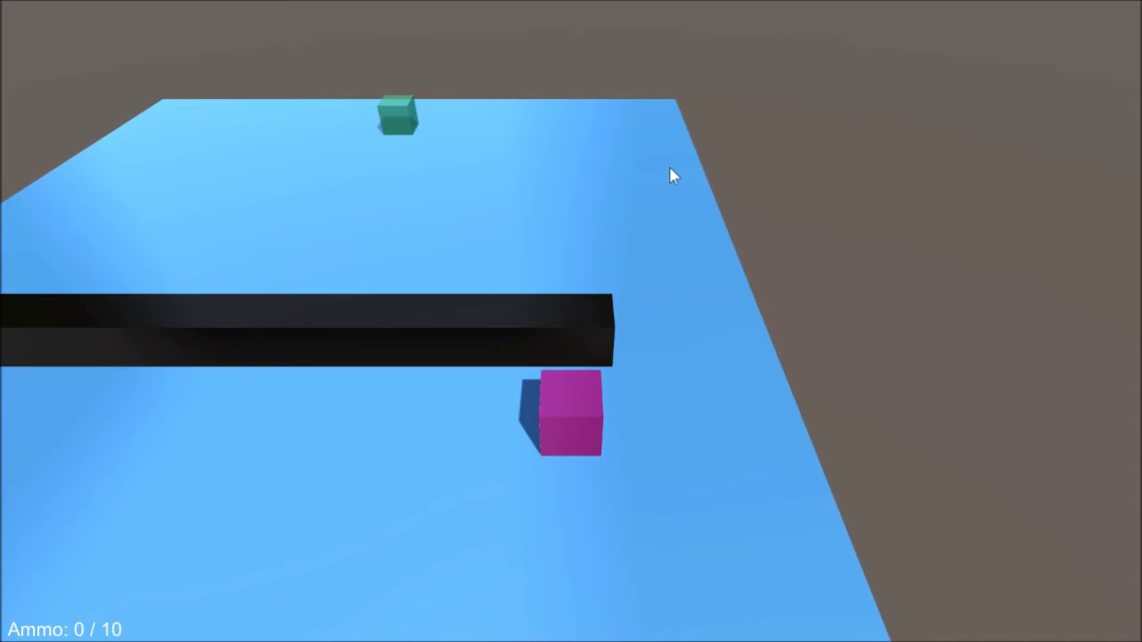
key("s")
key("d")
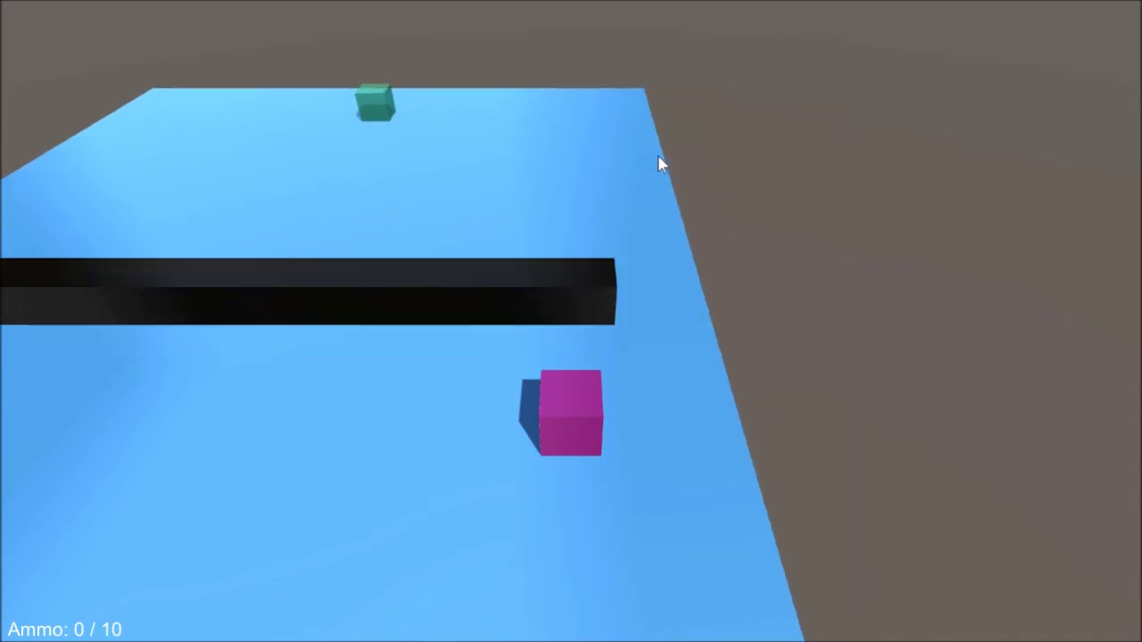
key("w")
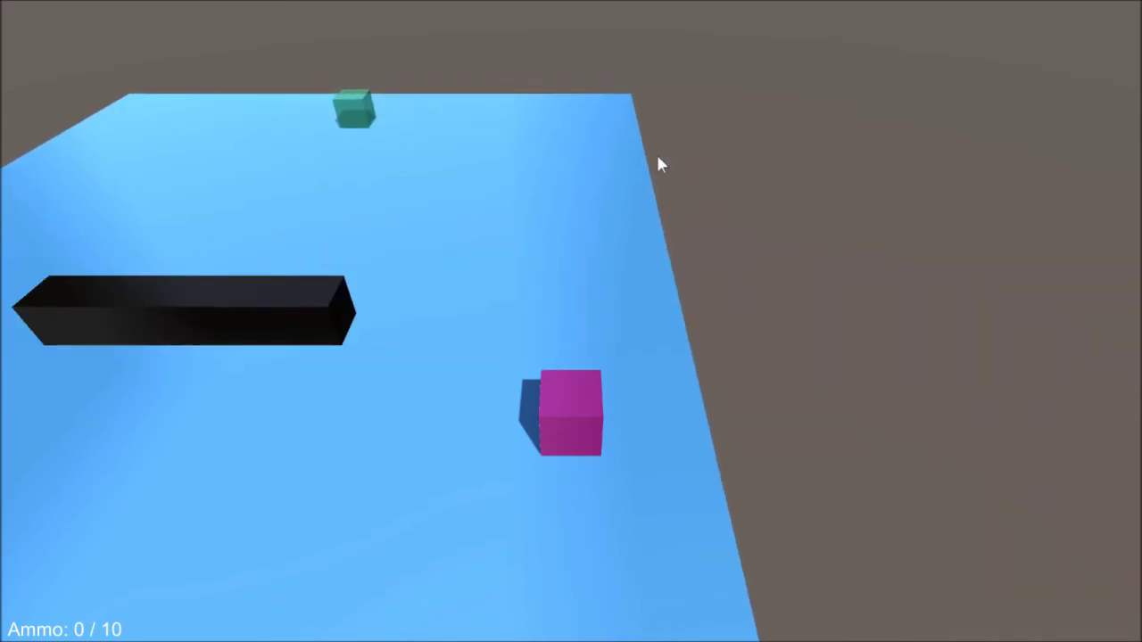
key("s")
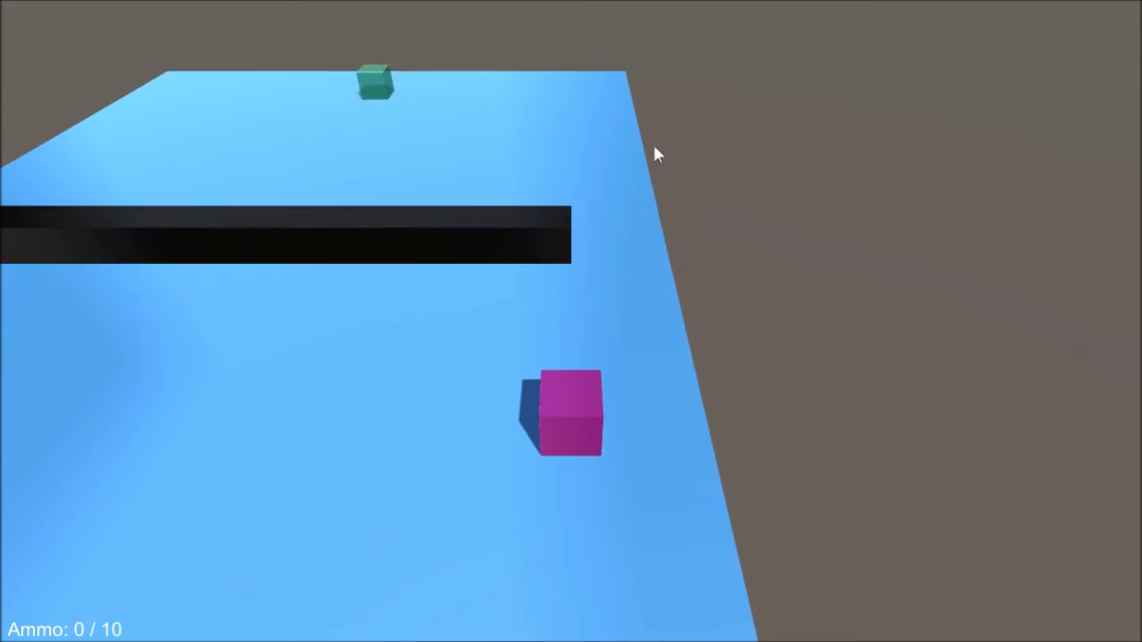
key("s")
key("s")
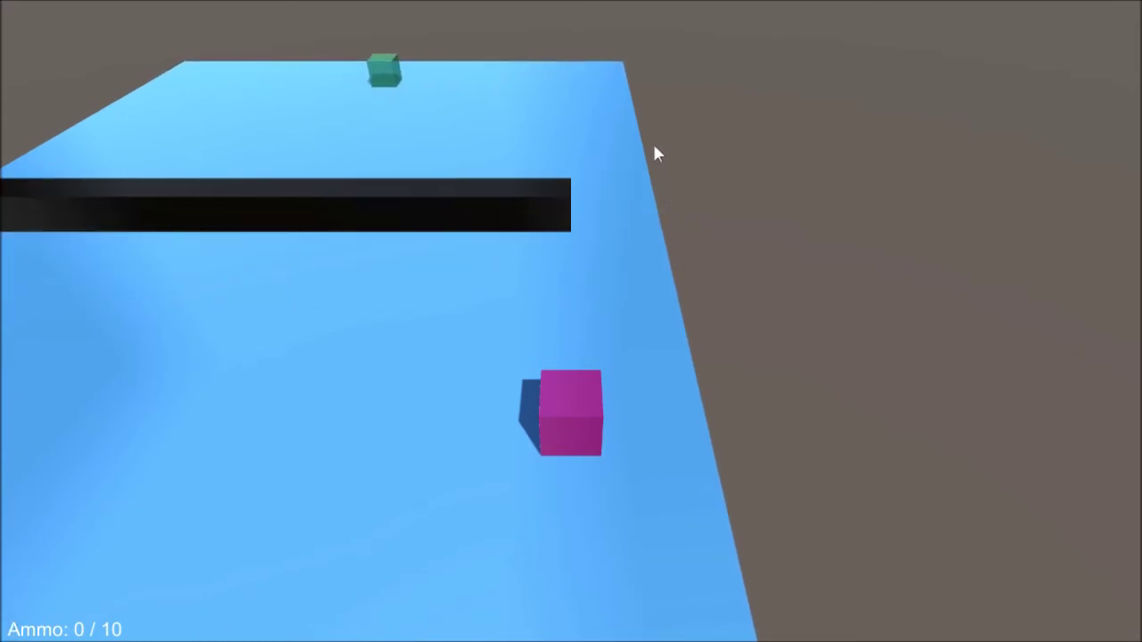
key("w")
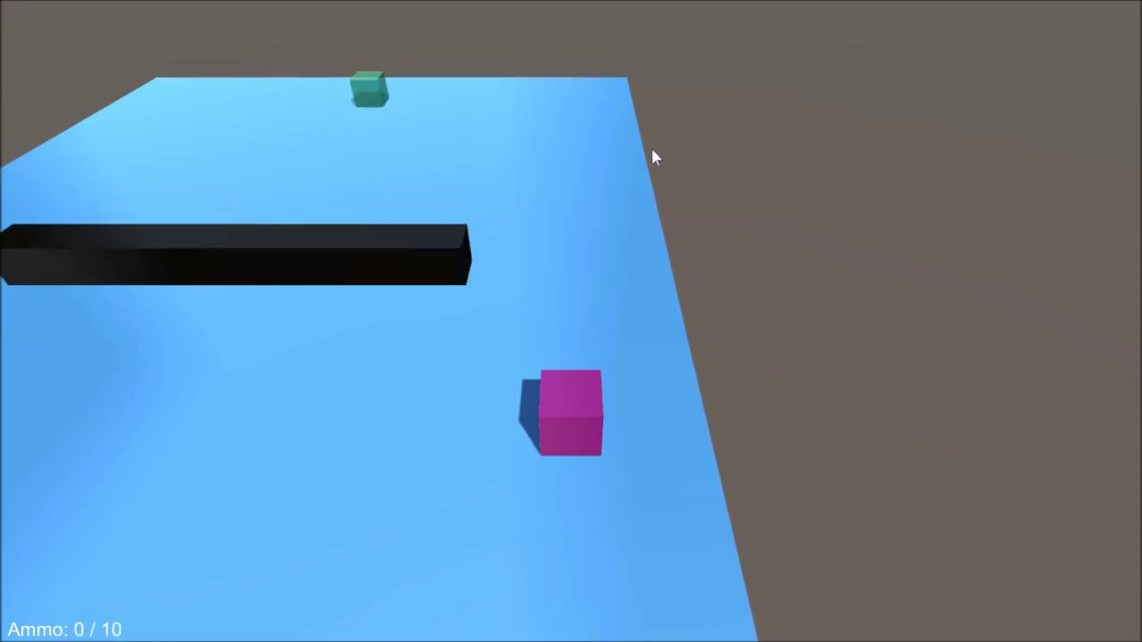
key("w")
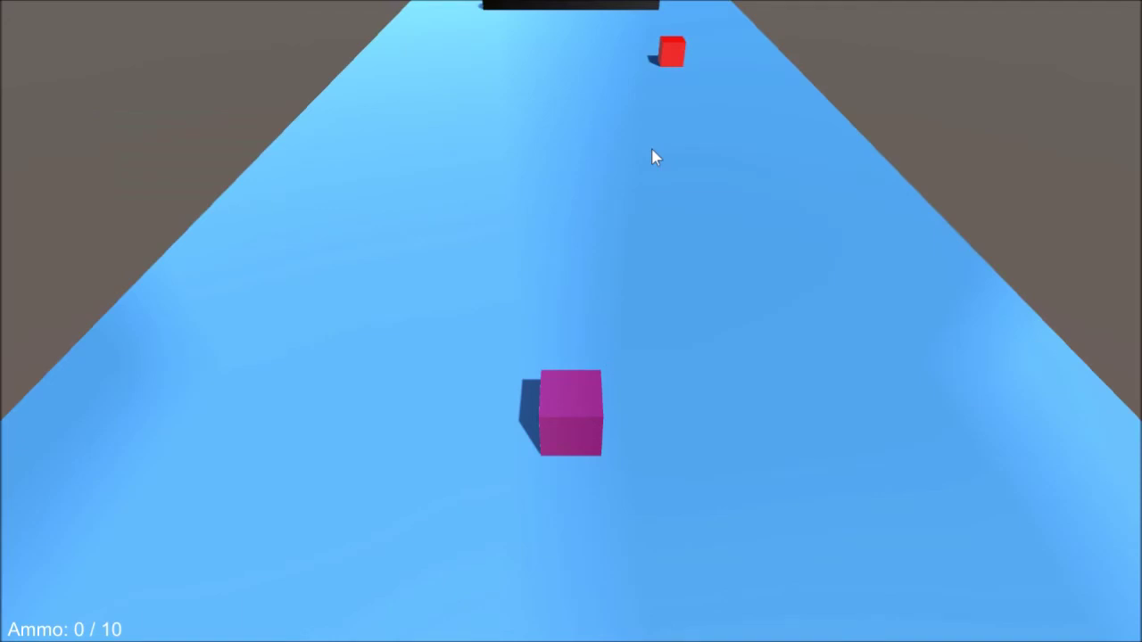
Try to run past the red enemy cube and the black bar along the left edge of the second level.
key("a")
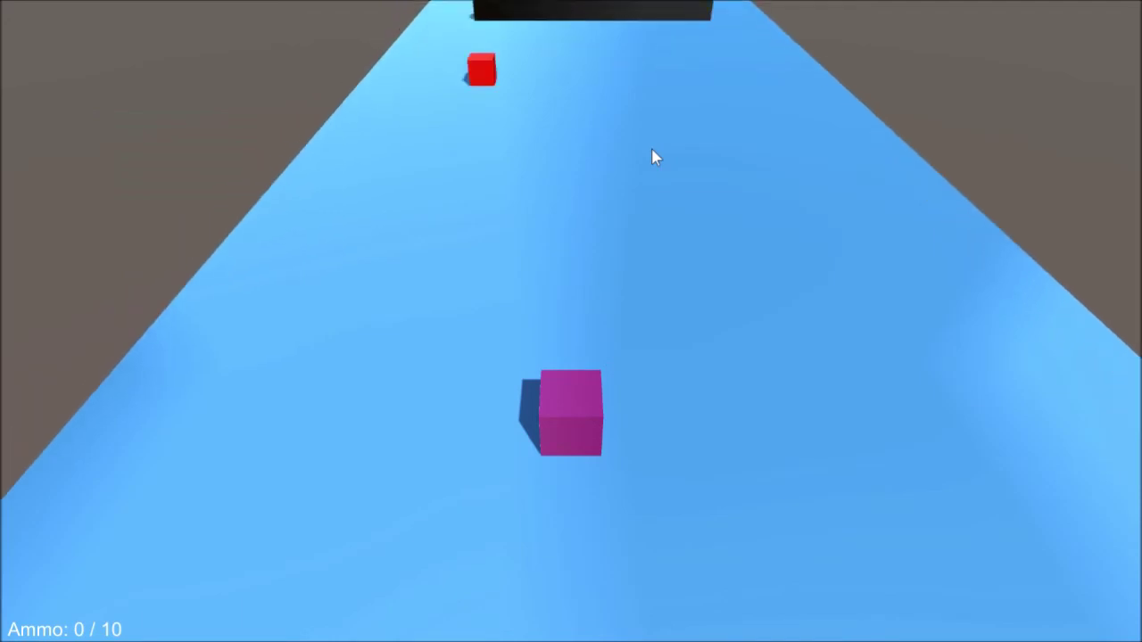
key("a")
key("w")
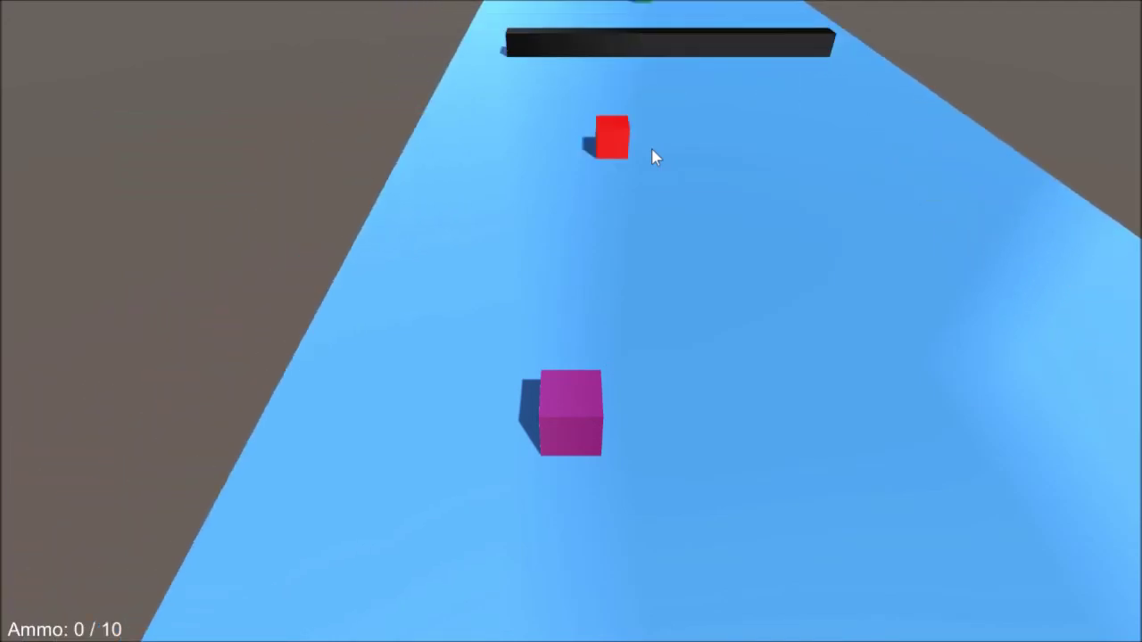
key("w")
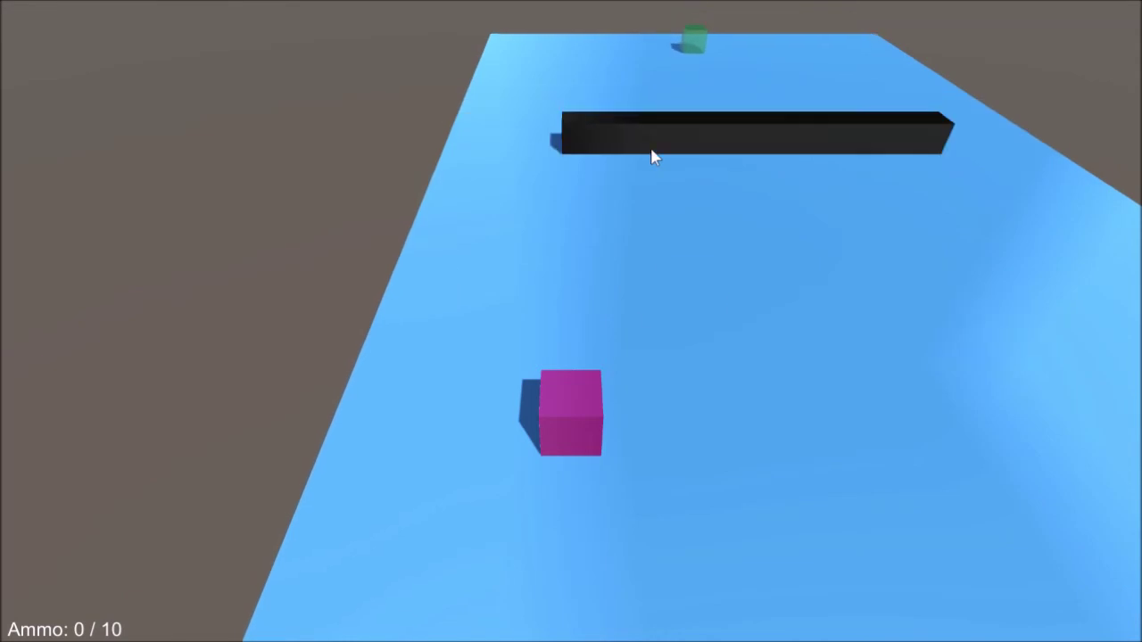
key("a")
key("w")
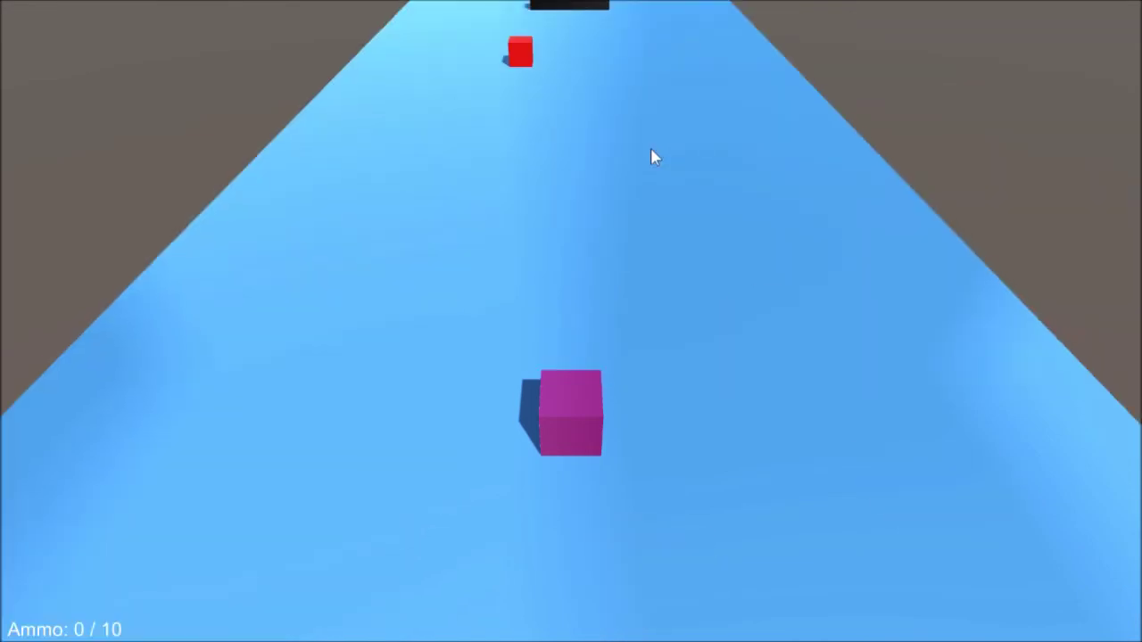
Try to sidestep the moving red enemy cube while advancing from the second level's starting position.
key("w")
key("d")
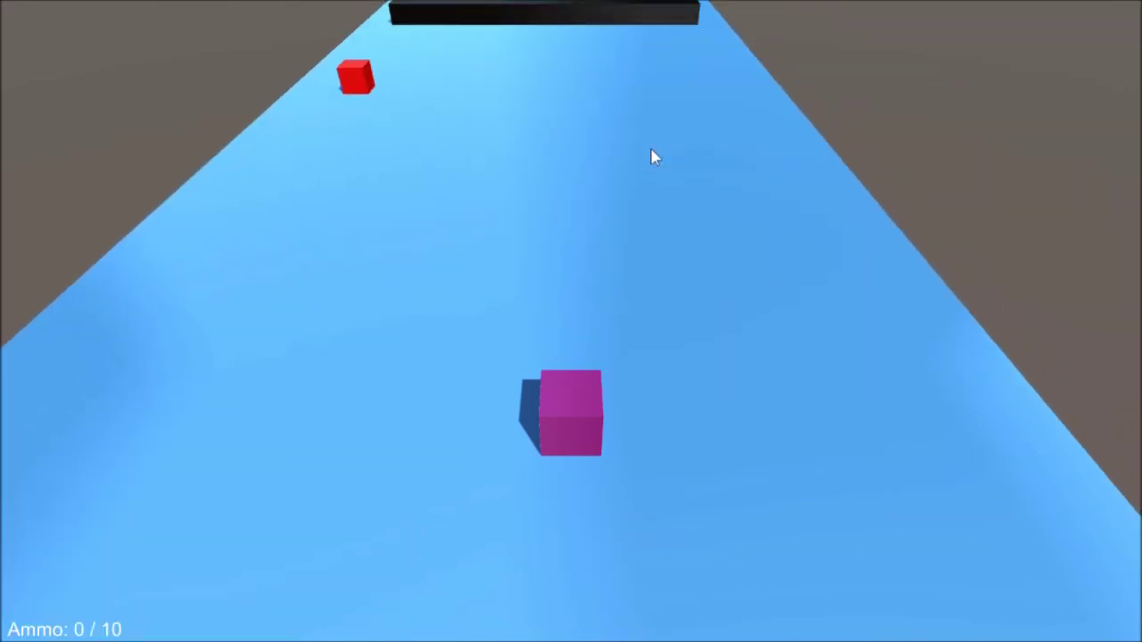
key("a")
key("d")
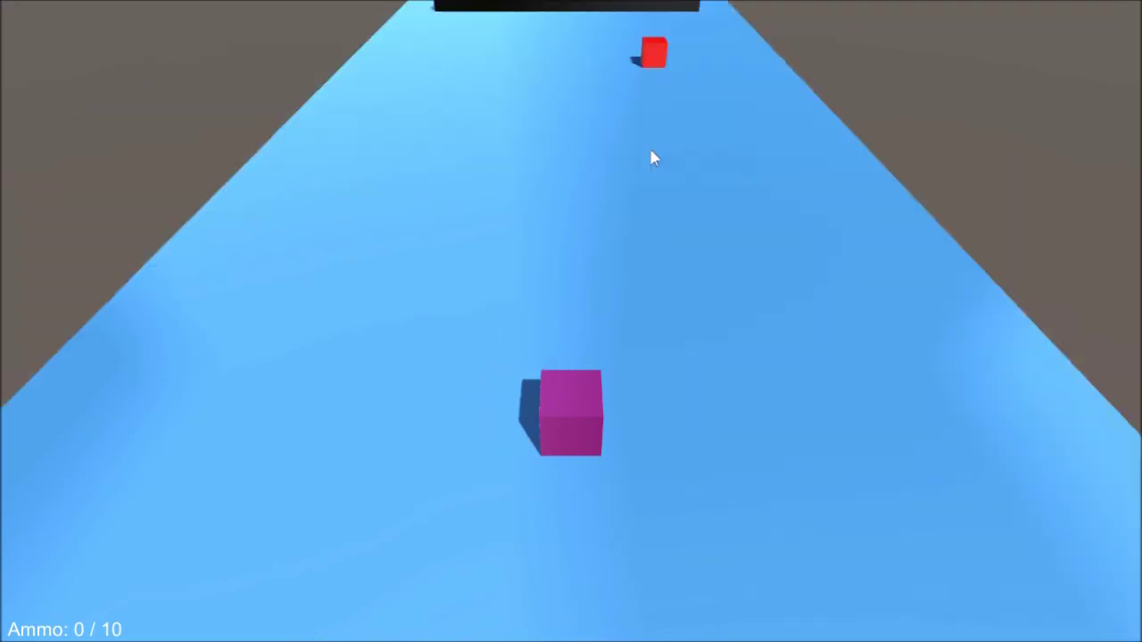
key("a")
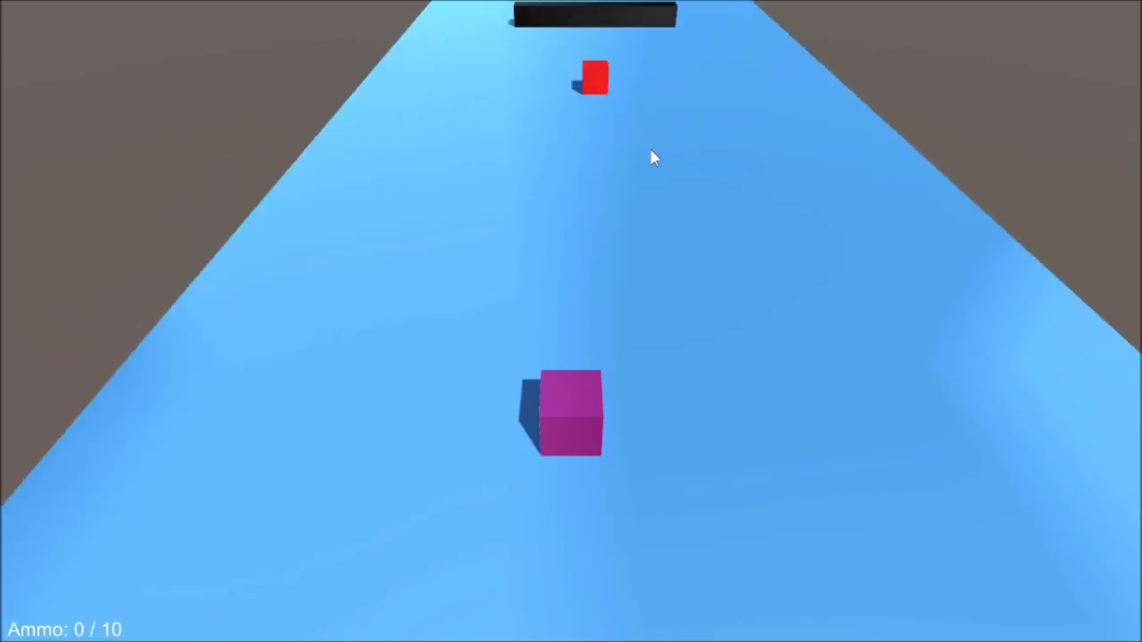
key("a")
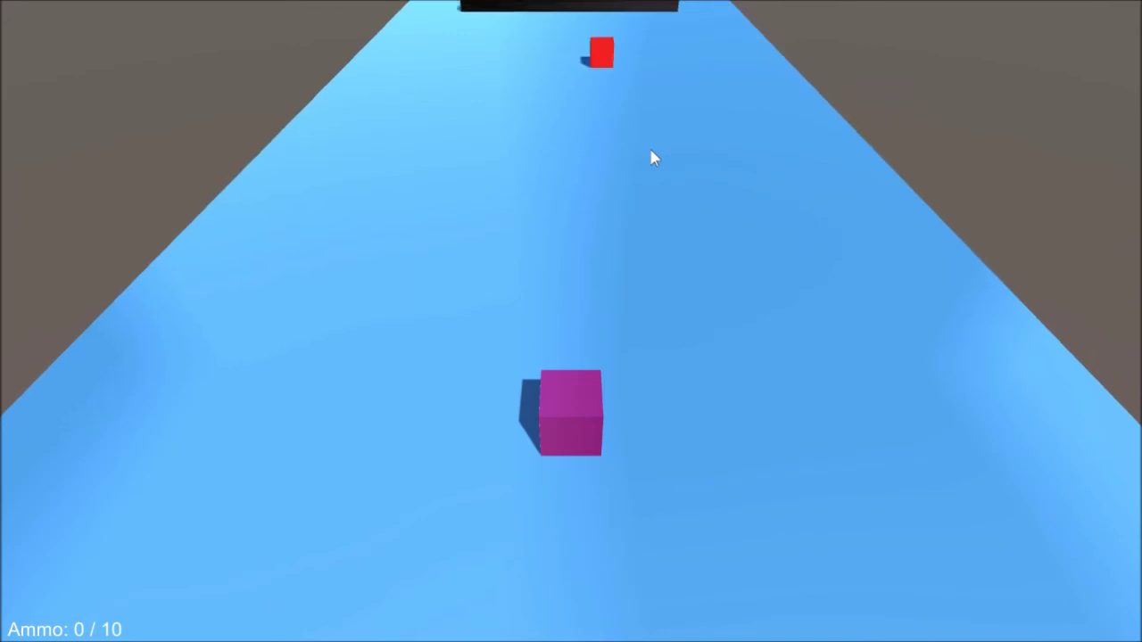
Retry passing the red enemy cube along the right edge and rounding the right end of the black bar.
key("d")
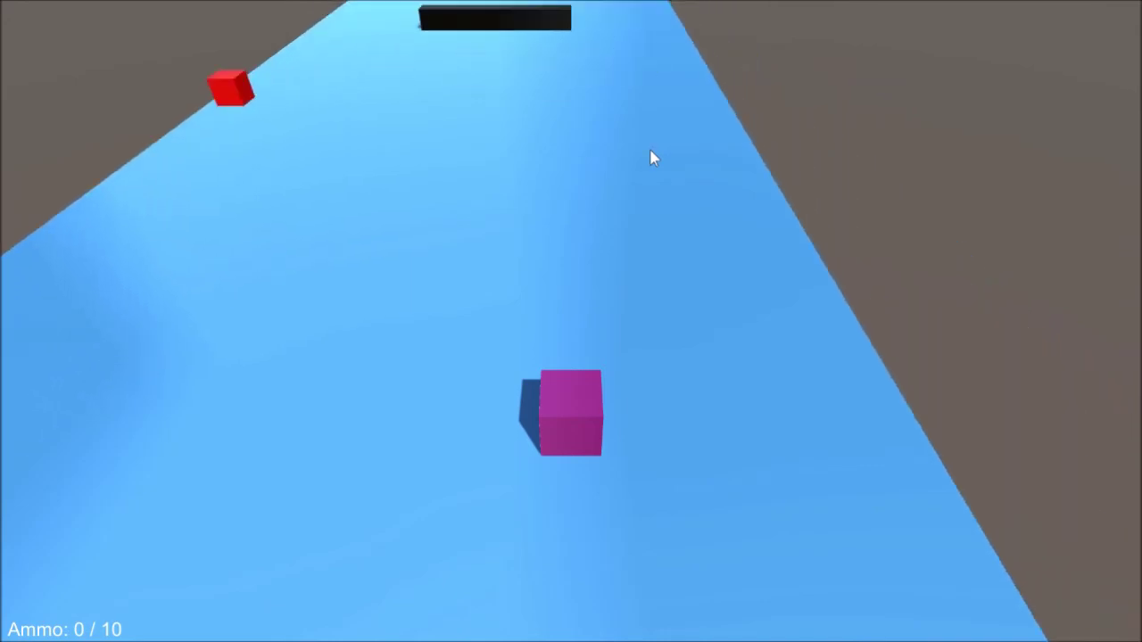
key("a")
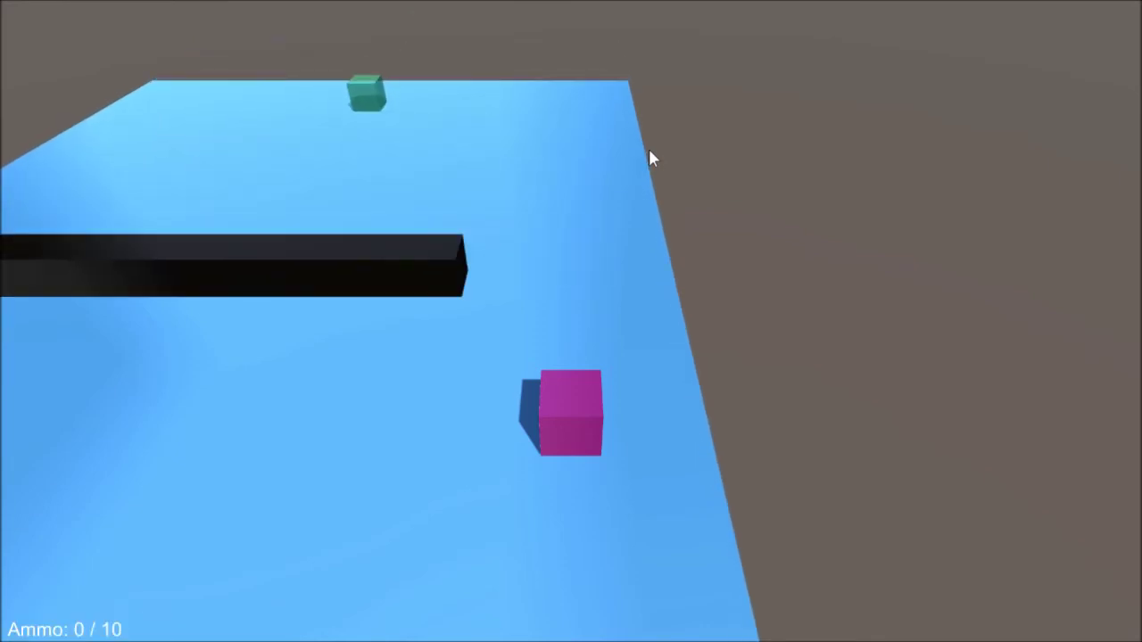
key("a")
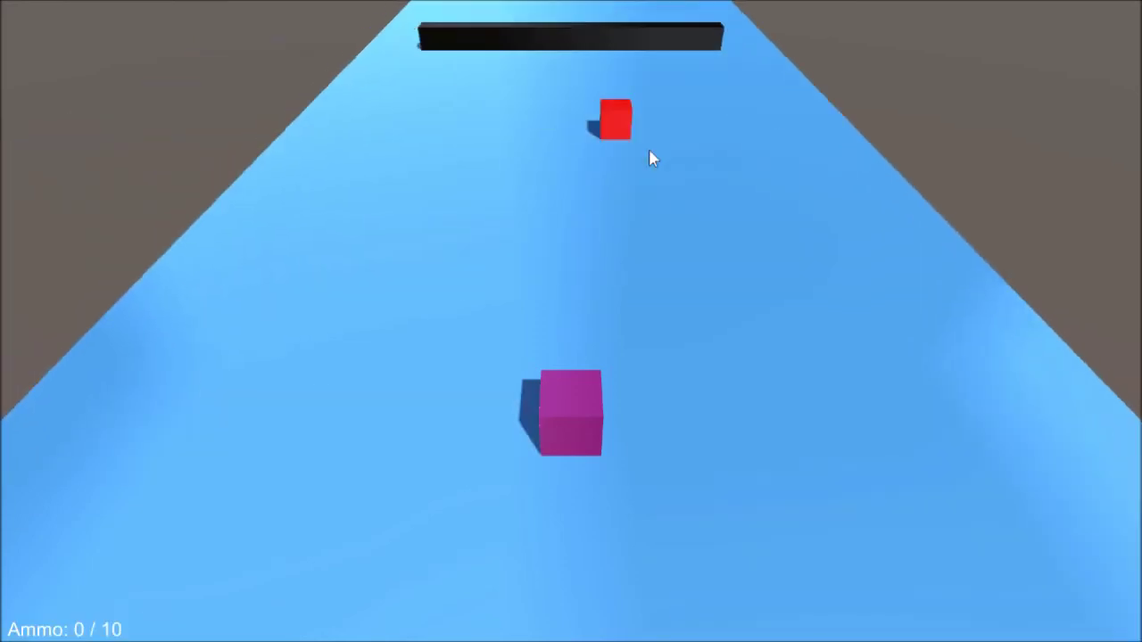
key("a")
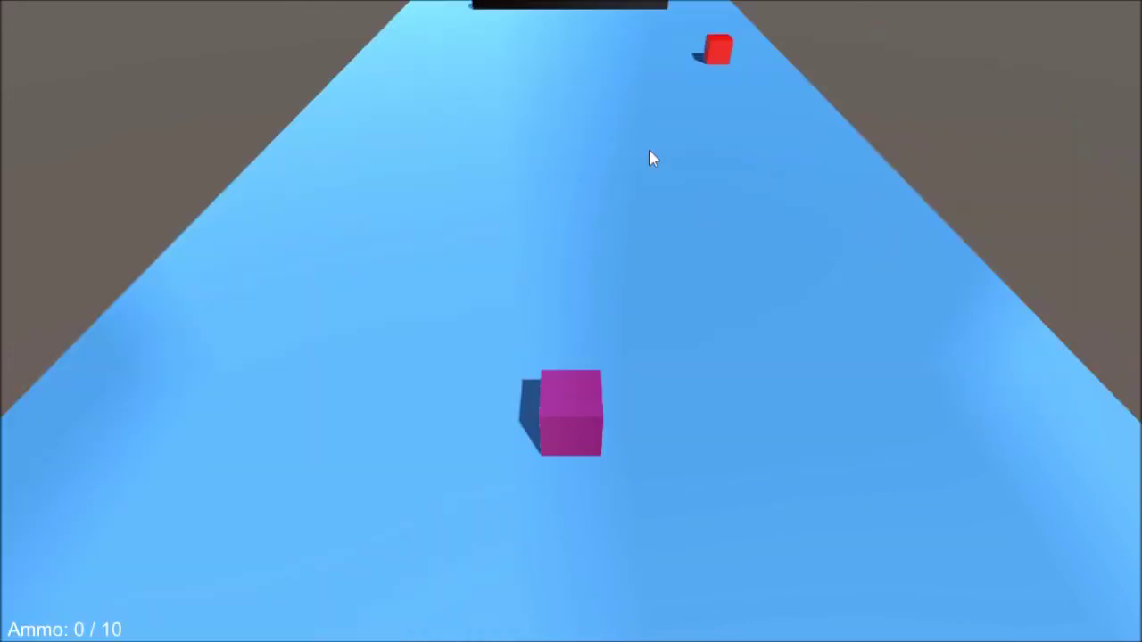
Dodge the red enemy cube, round the left end of the black bar and move onto the green goal cube.
key("d")
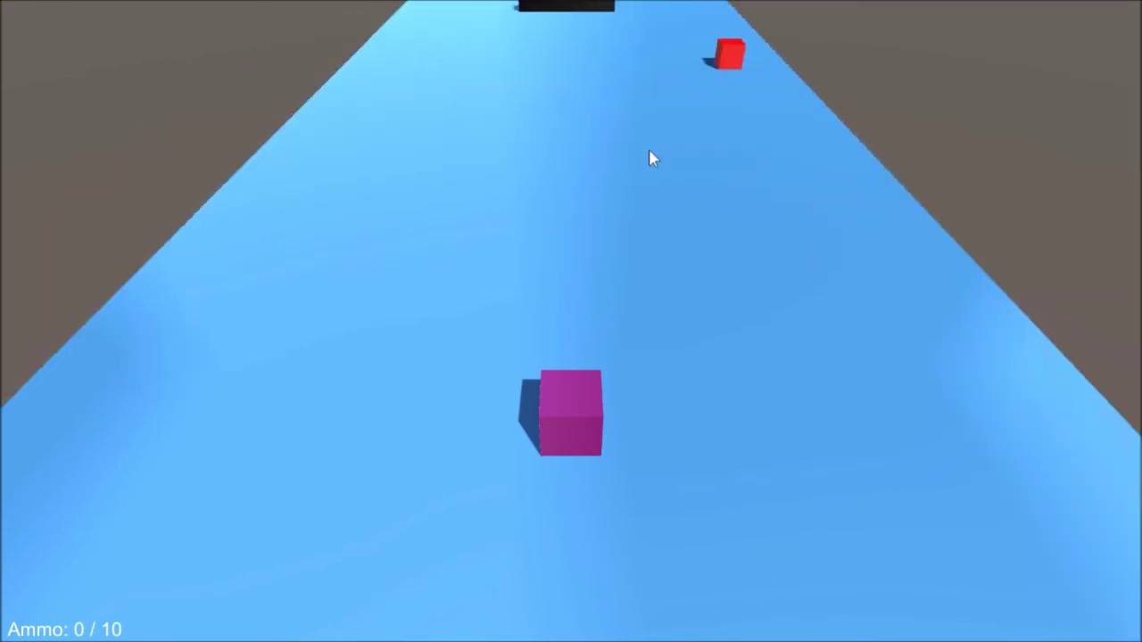
key("d")
key("a")
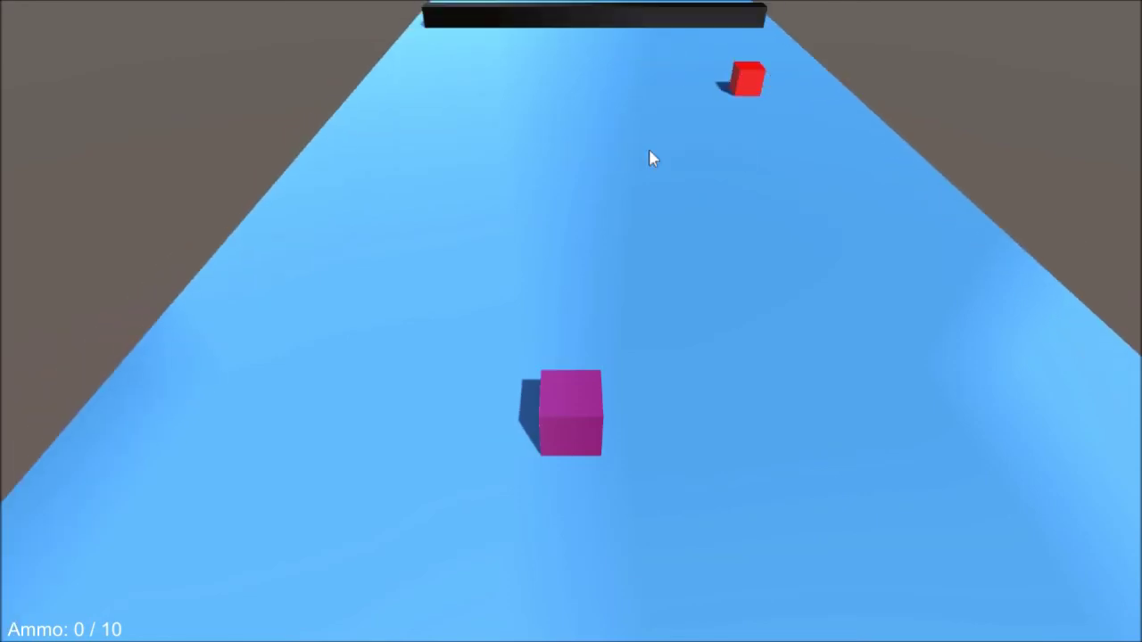
key("a")
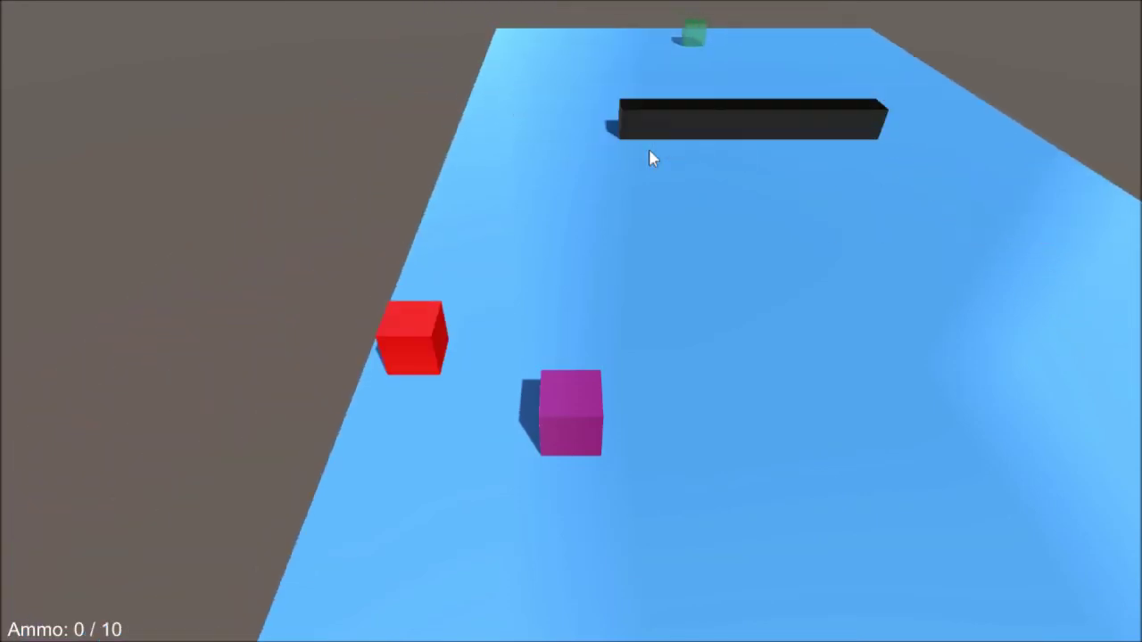
key("w")
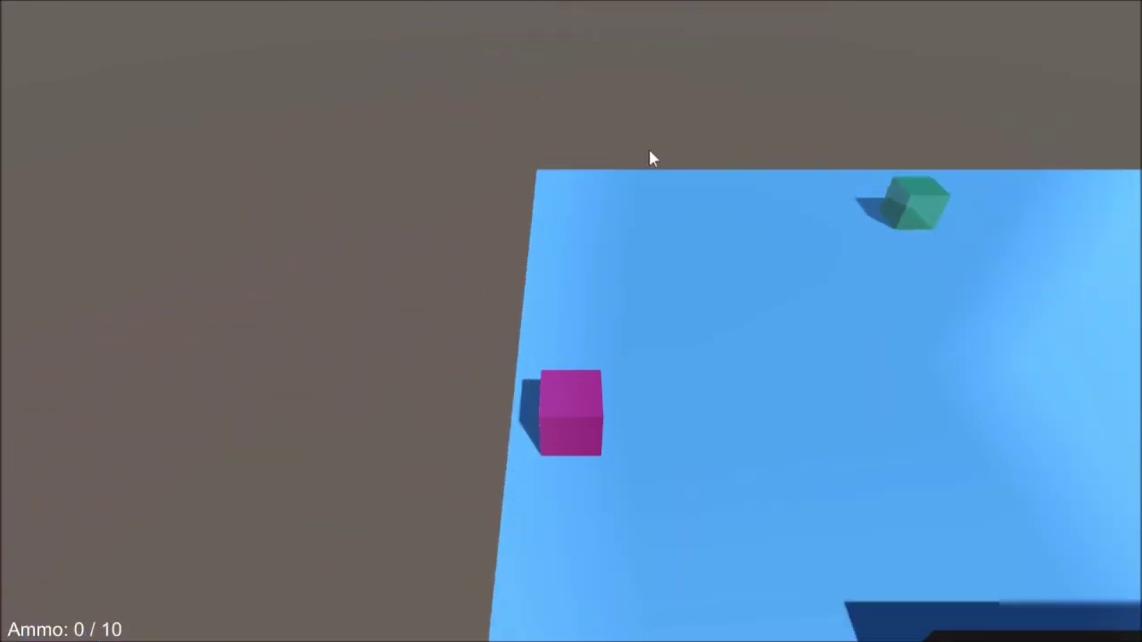
key("a")
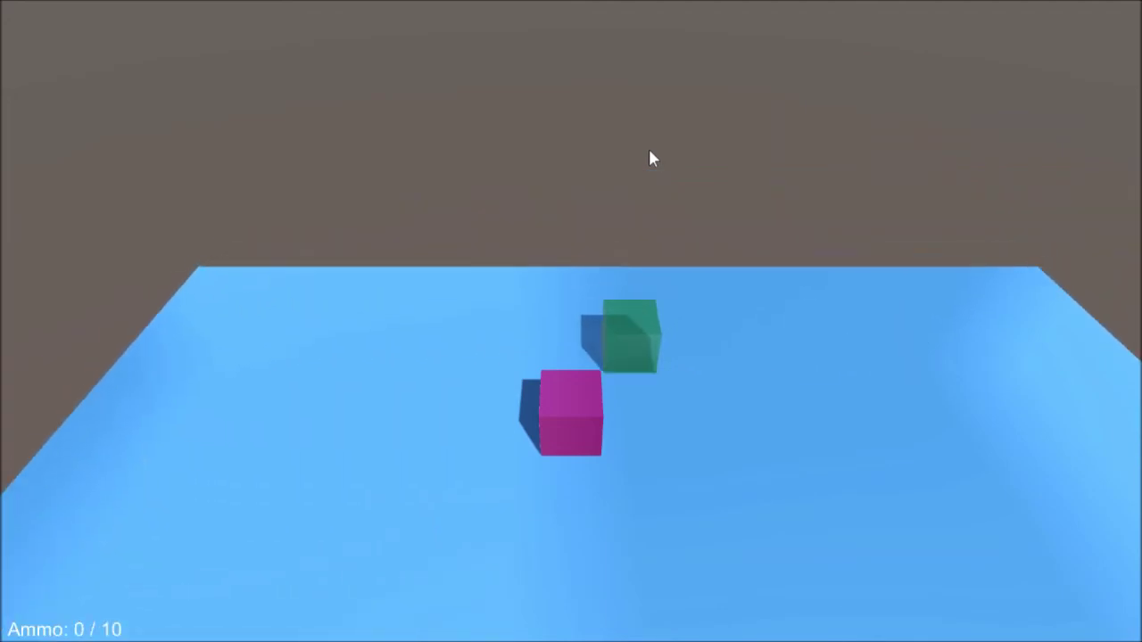
key("w")
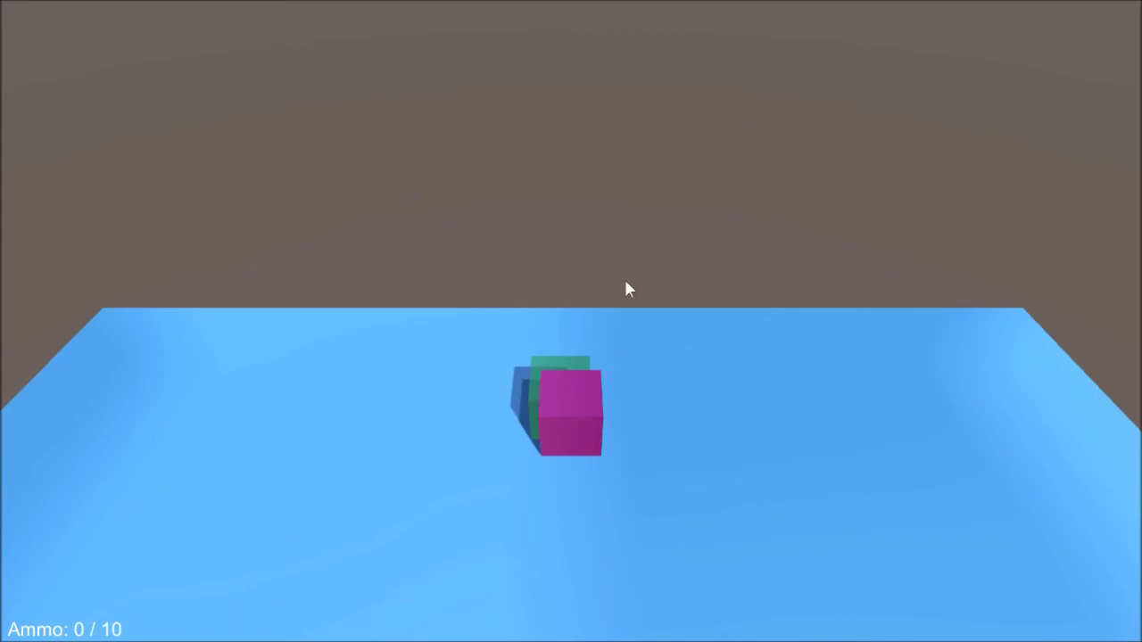
Close the running game and its build folder, return to the Unity editor and close Build Settings.
key("alt+Tab")
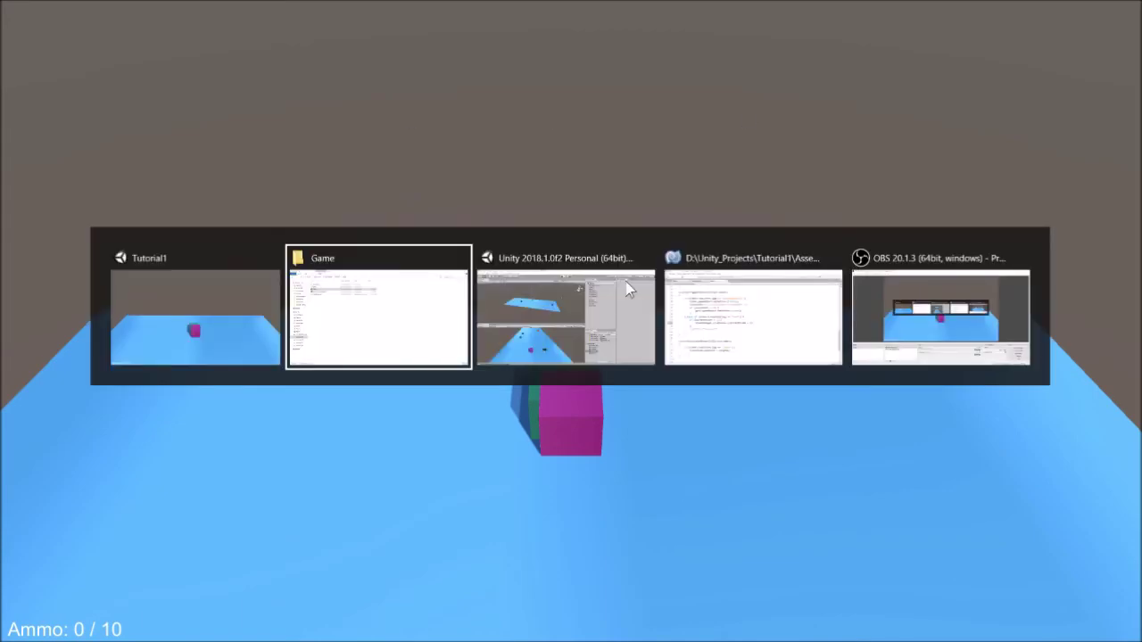
left_click(270, 260)
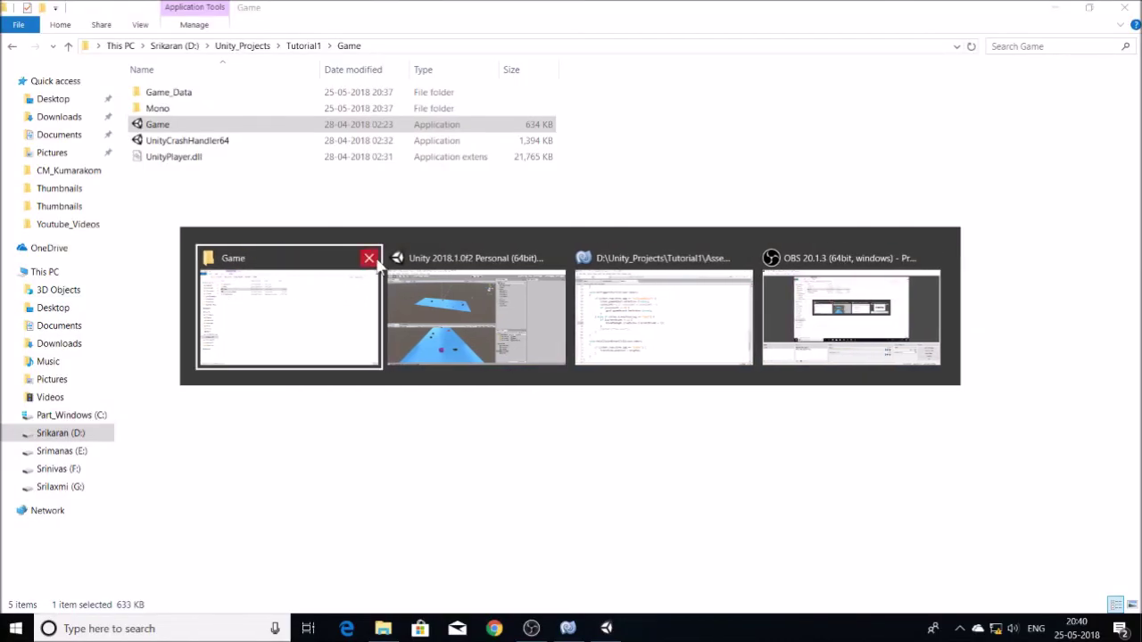
left_click(371, 261)
left_click(351, 273)
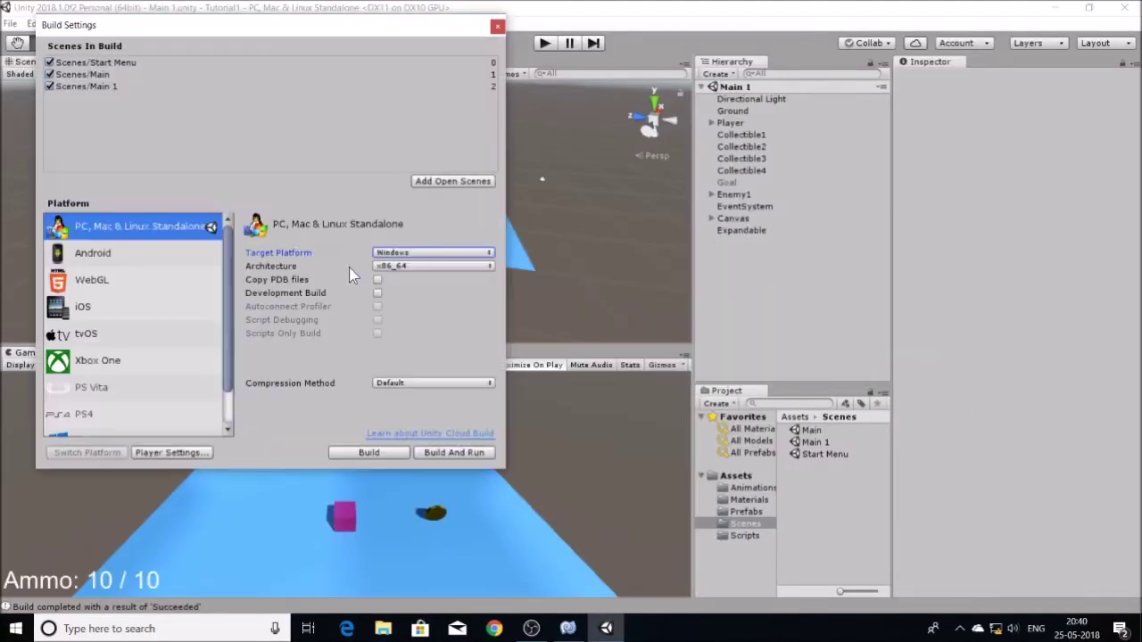
left_click(497, 27)
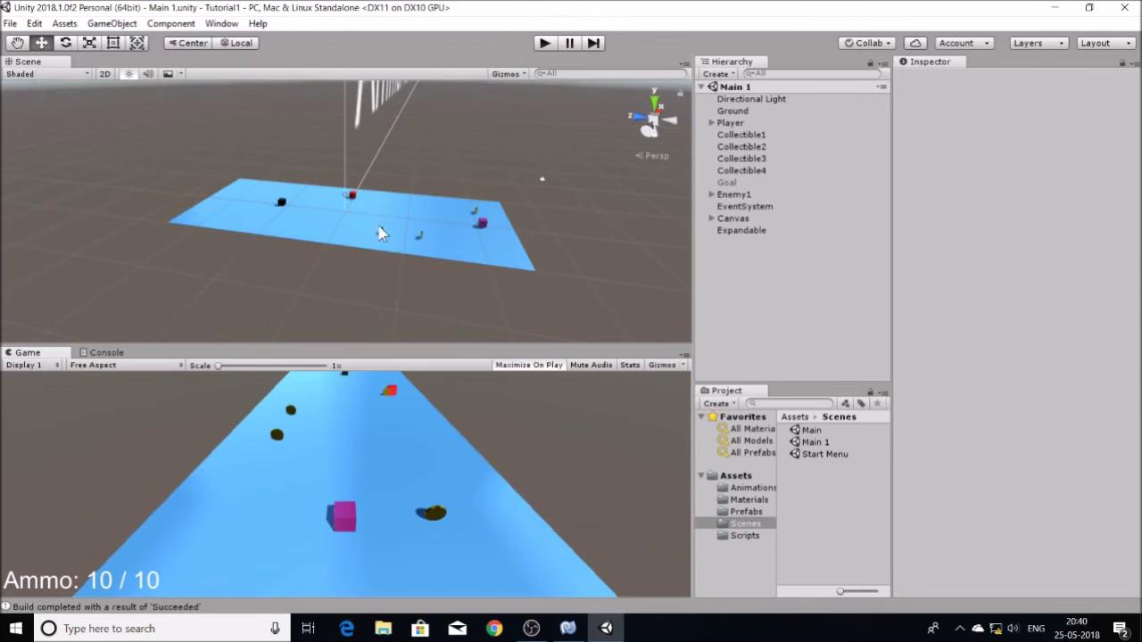
Review the build message in the Console and clear all logged messages.
left_click(105, 352)
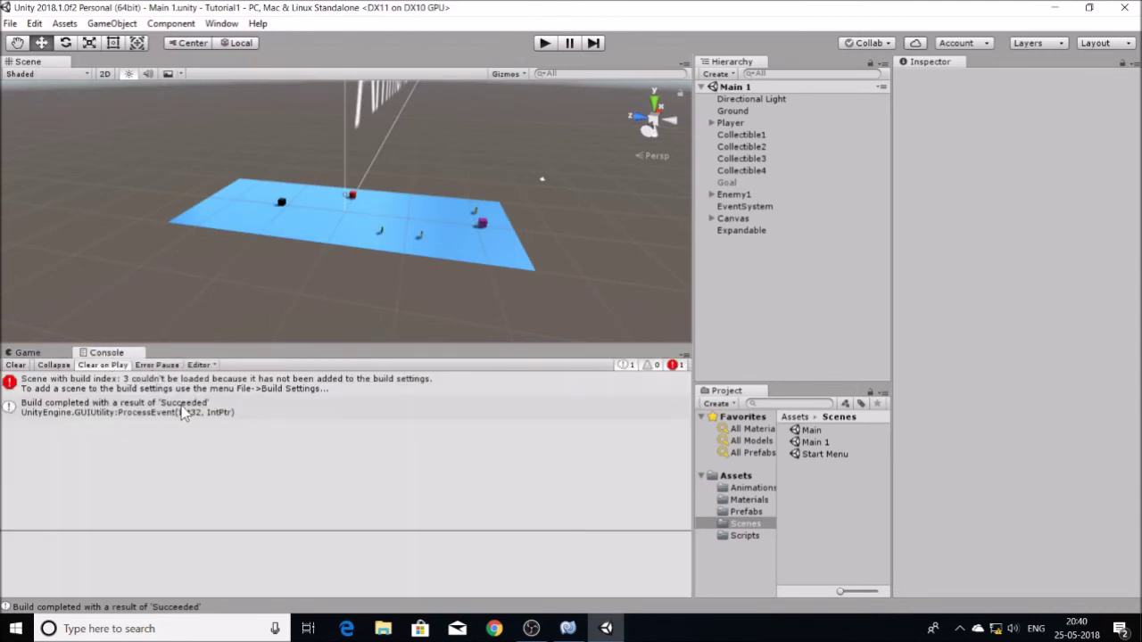
left_click(222, 414)
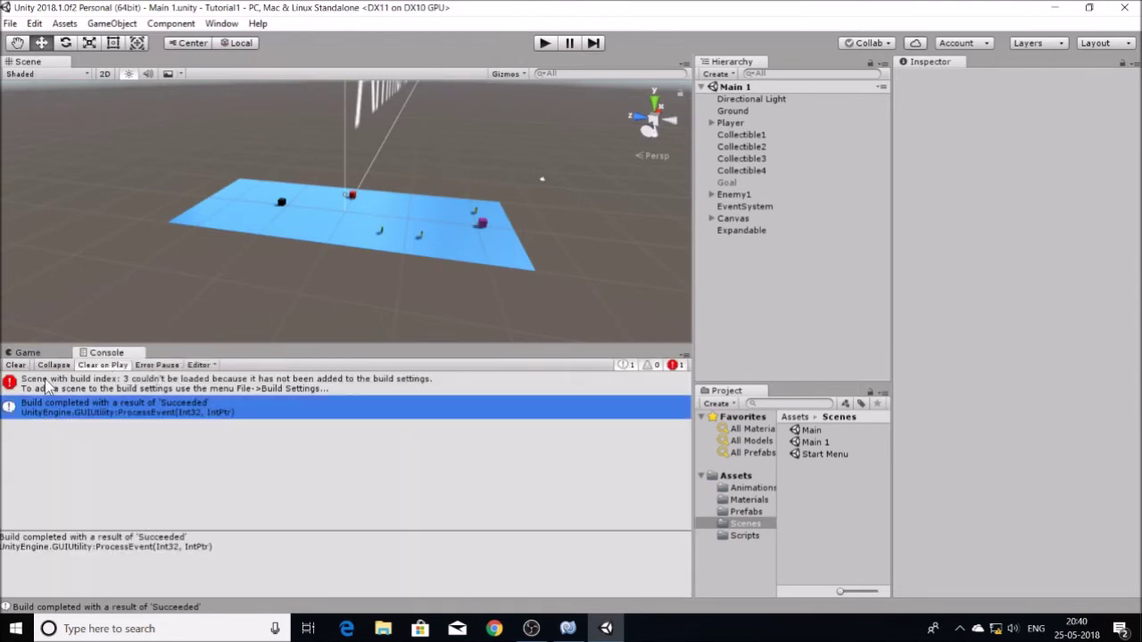
left_click(14, 365)
Save the Unity project.
left_click(9, 23)
left_click(9, 23)
left_click(10, 23)
left_click(48, 150)
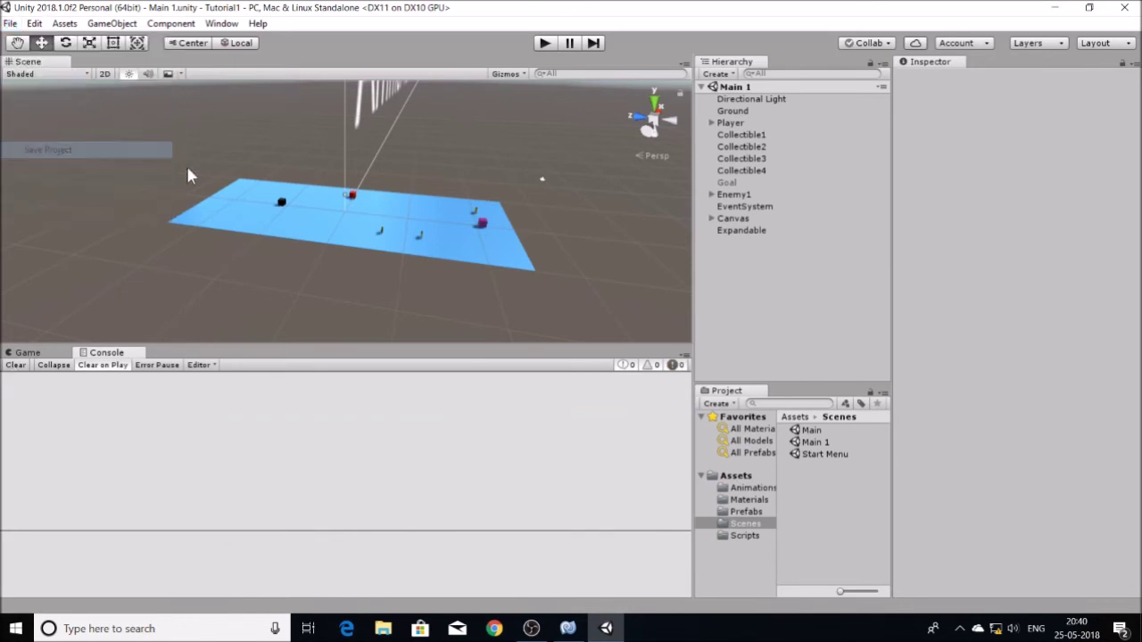
left_click(762, 222)
left_click(739, 229)
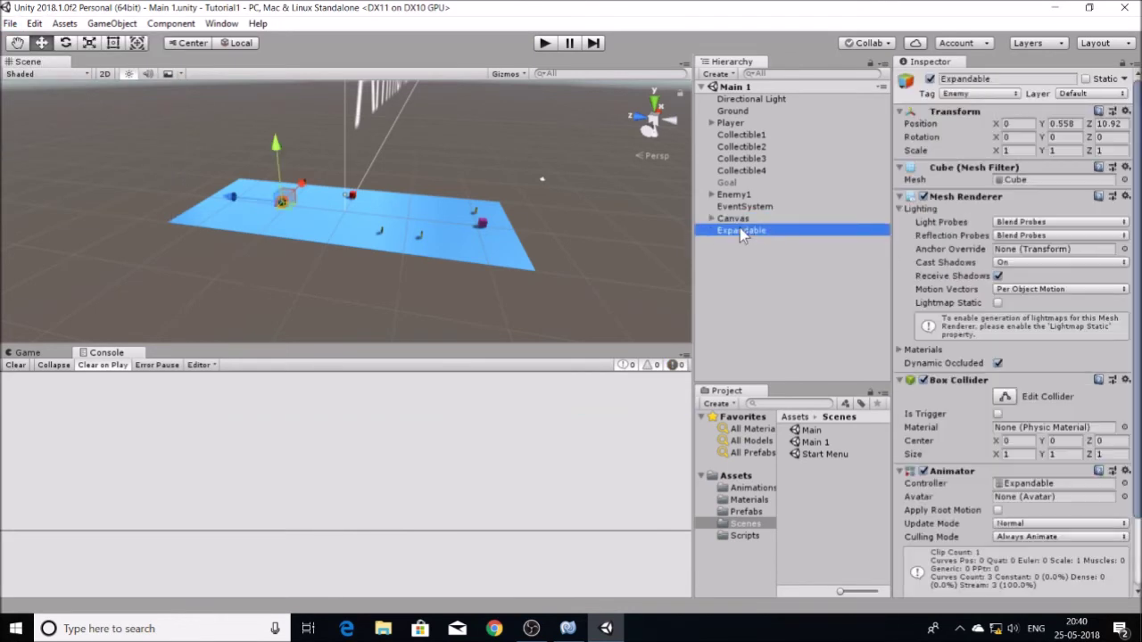
left_click(743, 300)
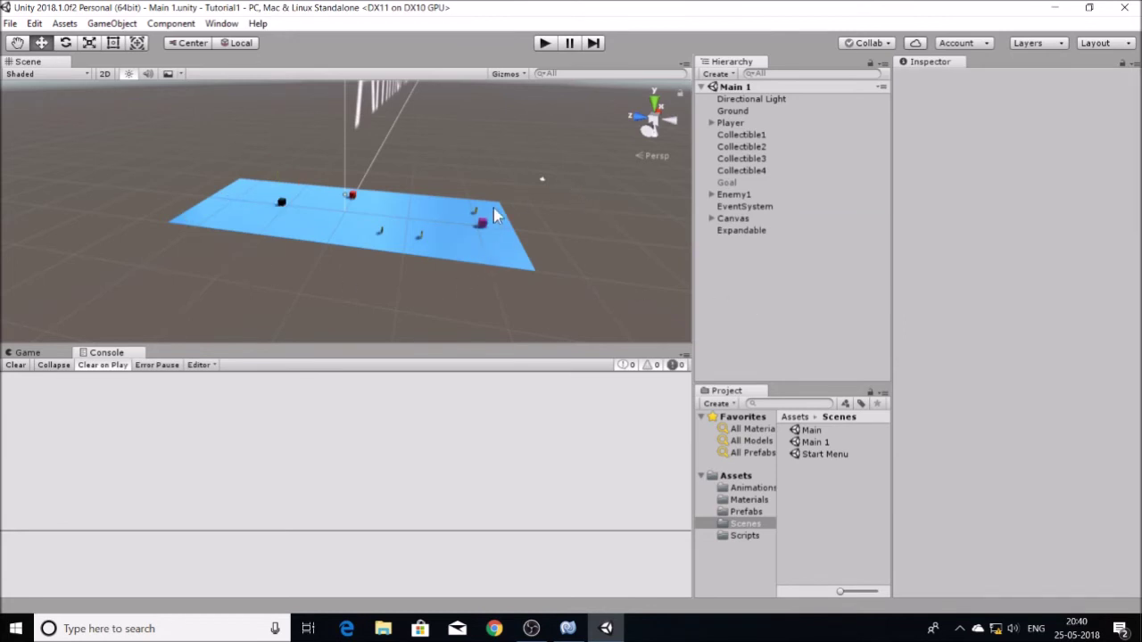
left_click(717, 74)
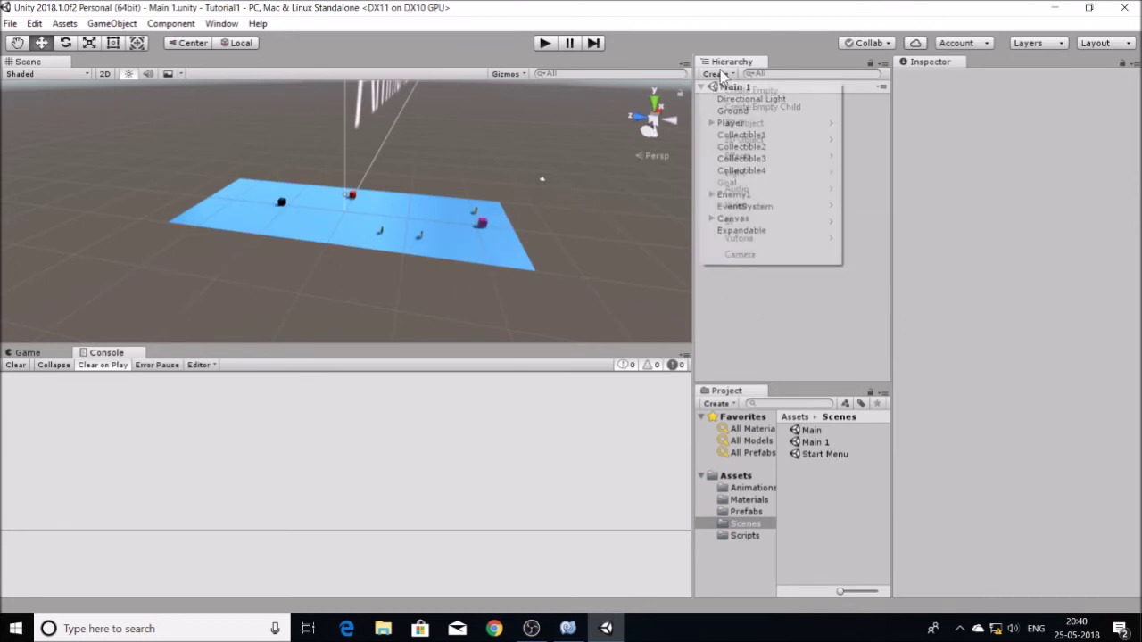
Examine the Animations folder and look through the scene's Expandable, EventSystem, Enemy1, collectible and Goal objects.
left_click(779, 308)
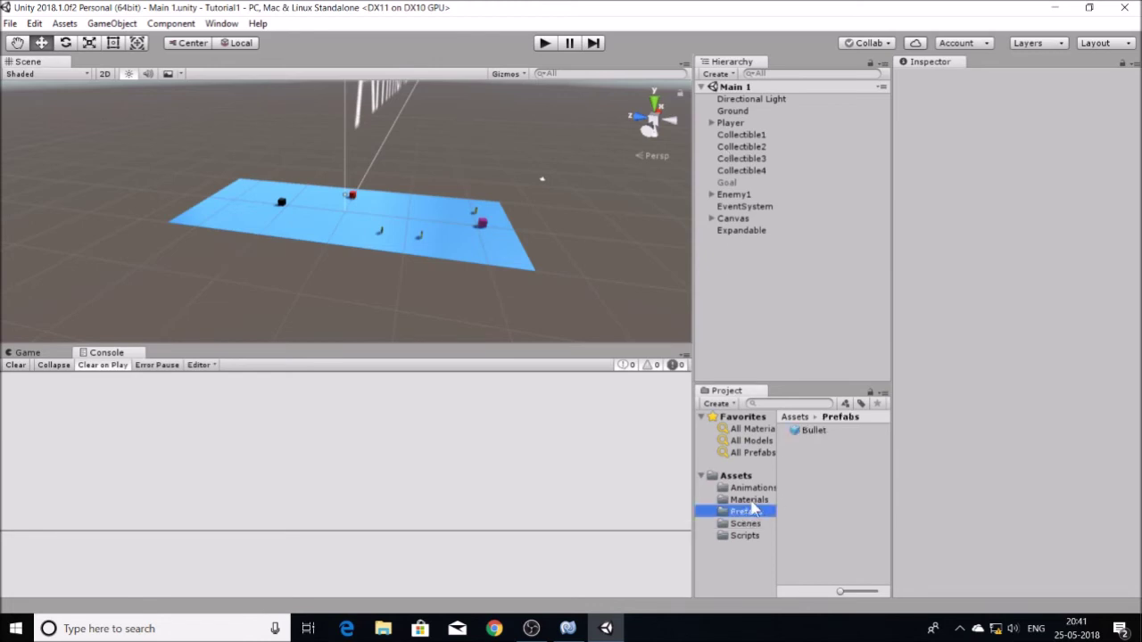
left_click(757, 488)
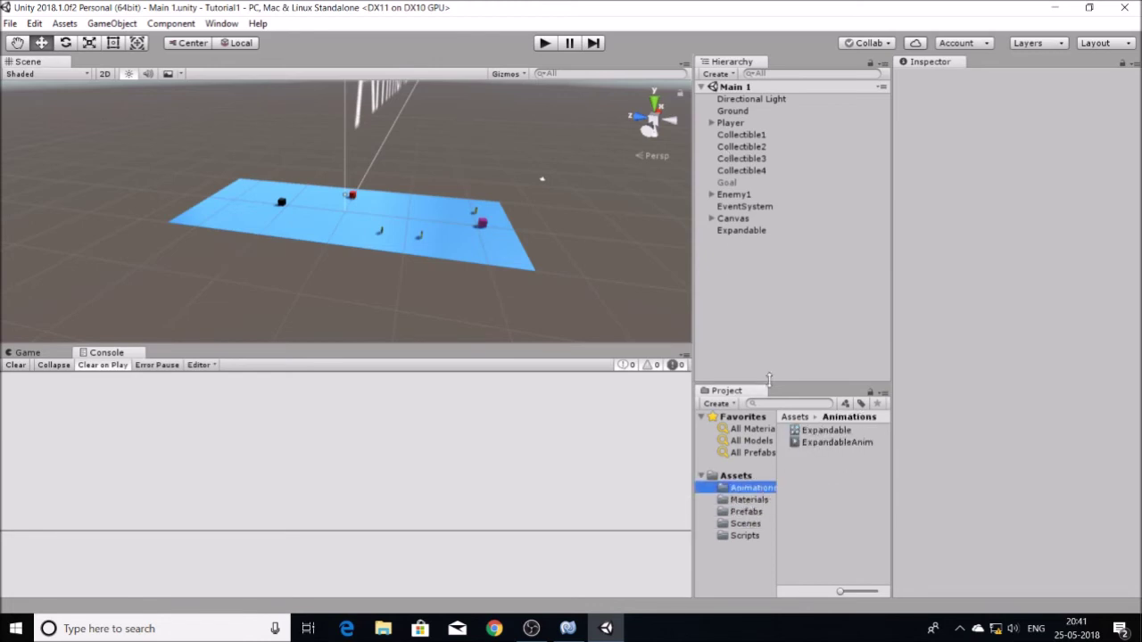
left_click(727, 230)
left_click(735, 208)
left_click(739, 194)
left_click(746, 159)
left_click(752, 135)
left_click(754, 108)
left_click(744, 146)
left_click(744, 171)
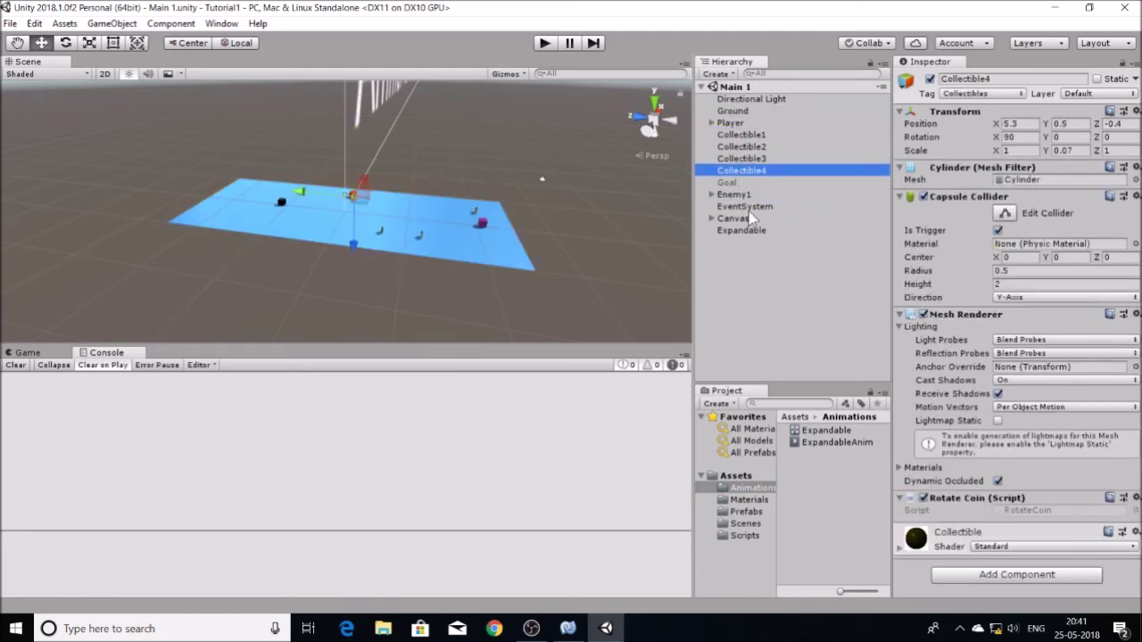
left_click(749, 209)
left_click(727, 182)
Review the Bullet, MenuManager and Player scripts in MonoDevelop and the project's Scripts folder in Unity.
left_click(582, 632)
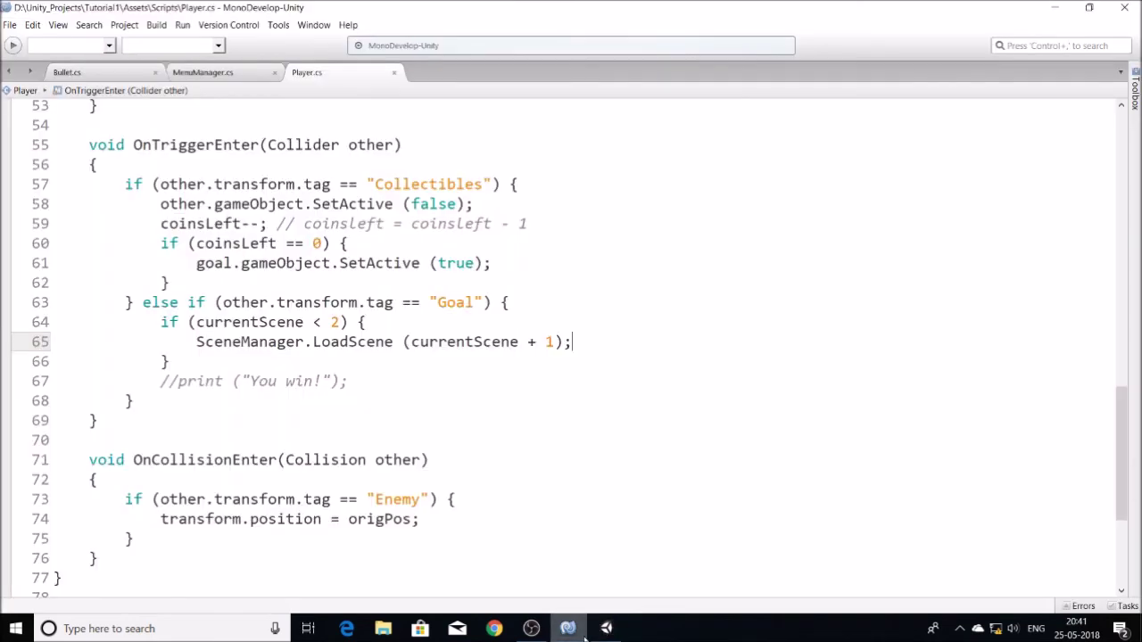
left_click(220, 81)
left_click(125, 76)
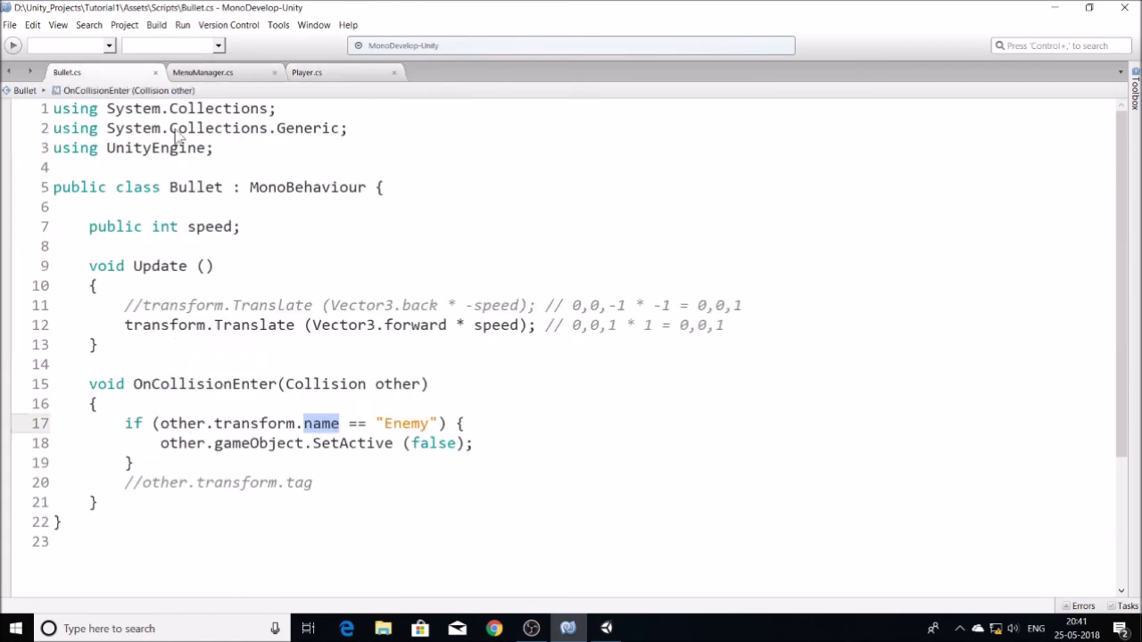
key("alt+Tab")
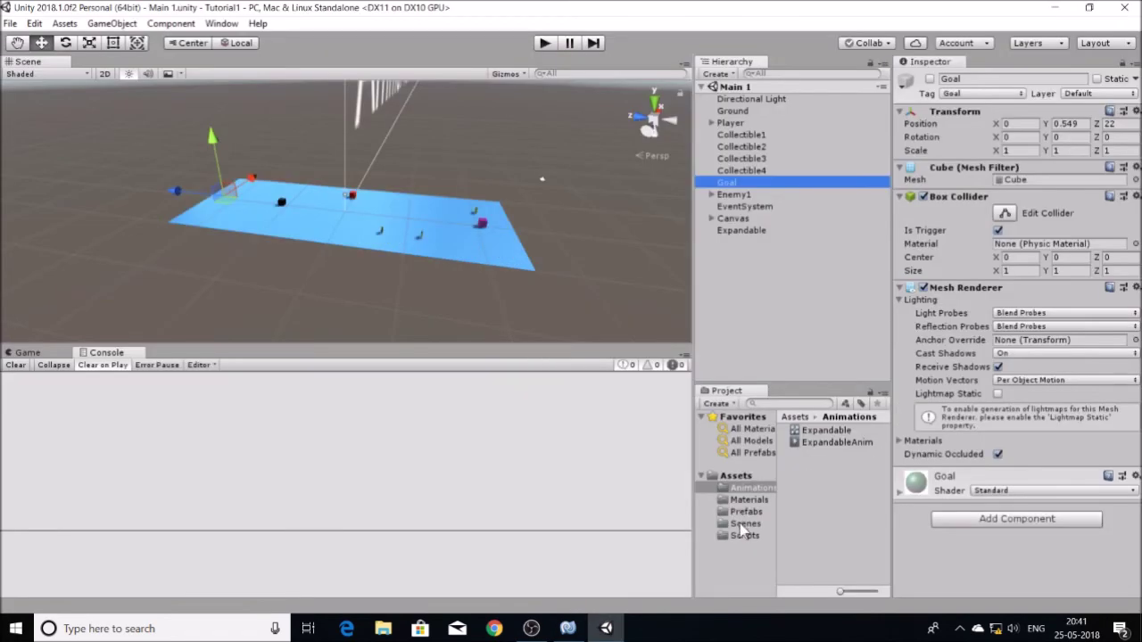
left_click(743, 535)
key("alt+Tab")
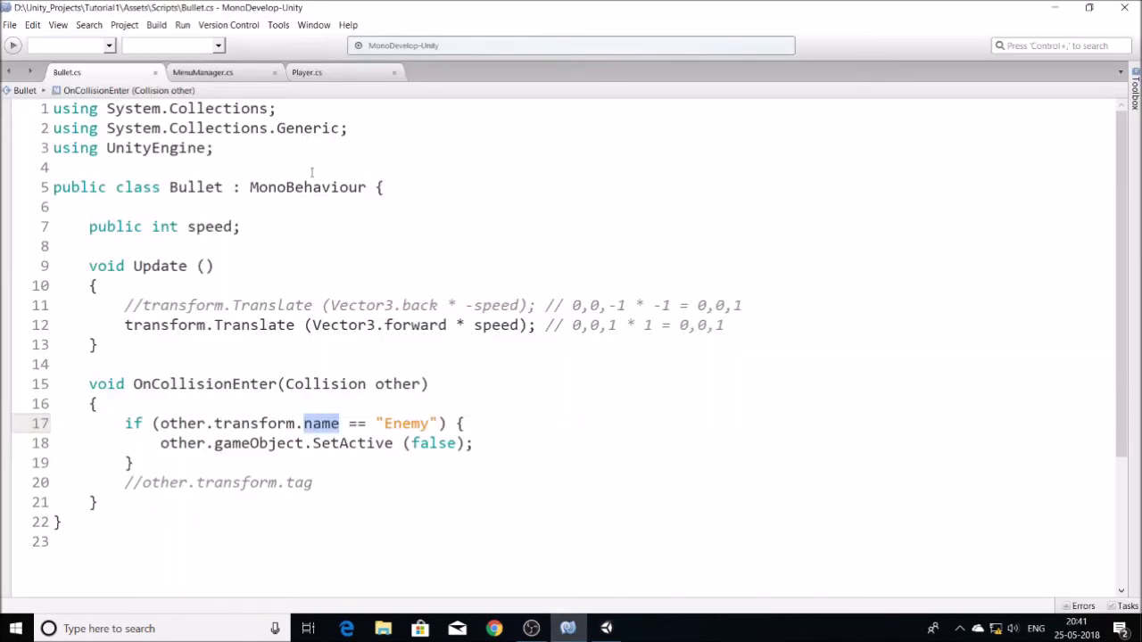
left_click(203, 73)
left_click(306, 72)
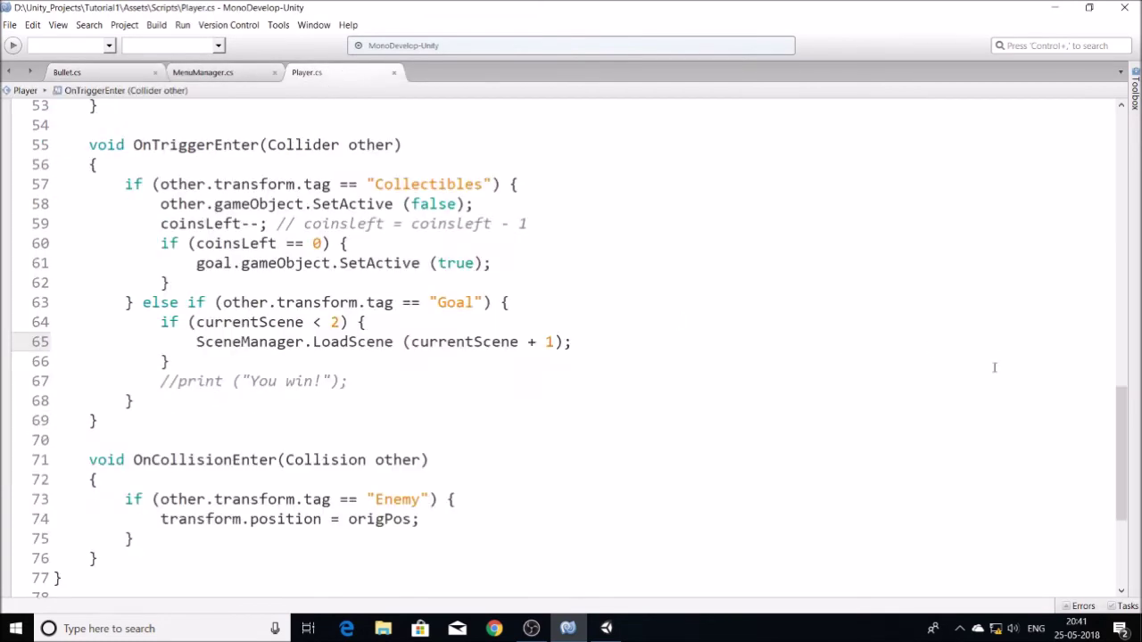
left_click_drag(1121, 431, 1114, 138)
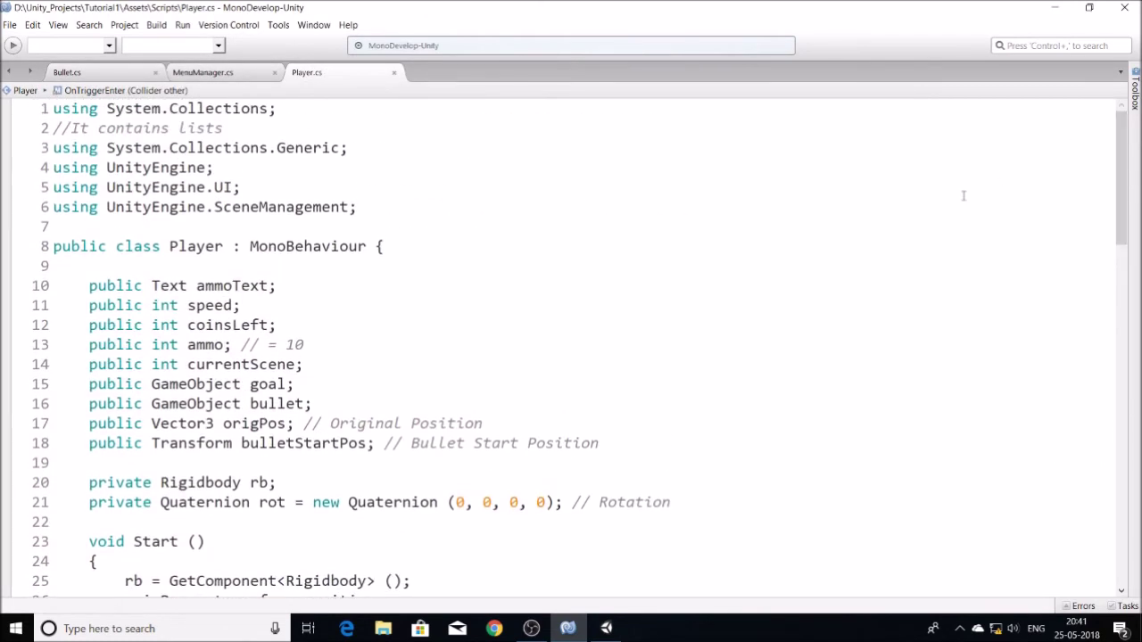
key("alt+Tab")
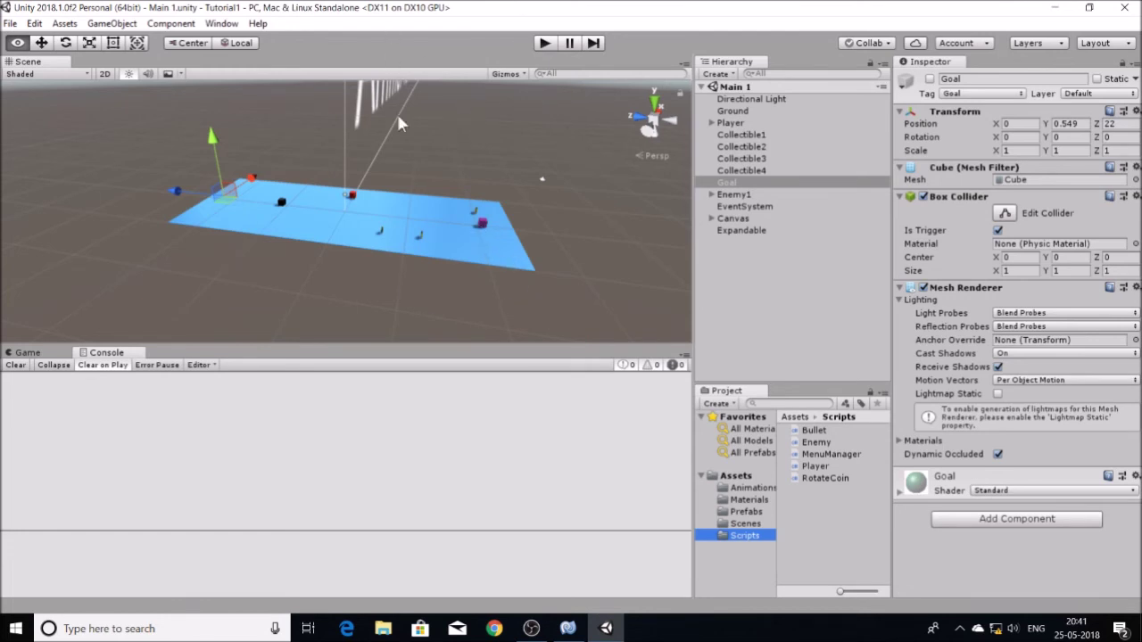
Focus on the Player and add a capsule, moving it along Z to about -19.35, just ahead of the player cube.
left_click(485, 230)
double_click(754, 123)
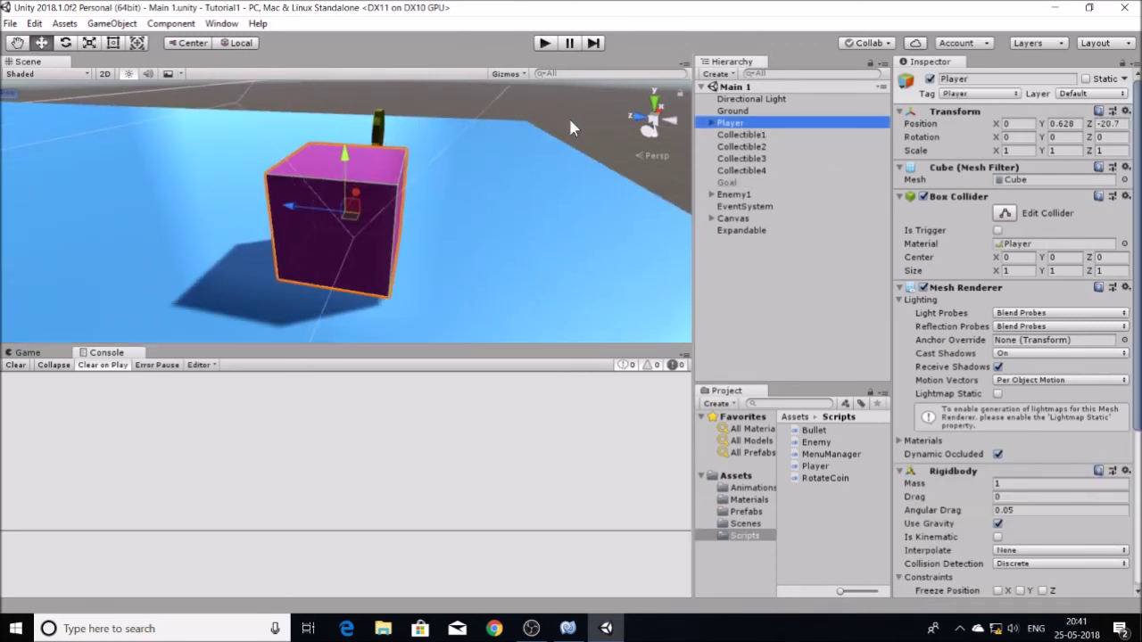
left_click(719, 73)
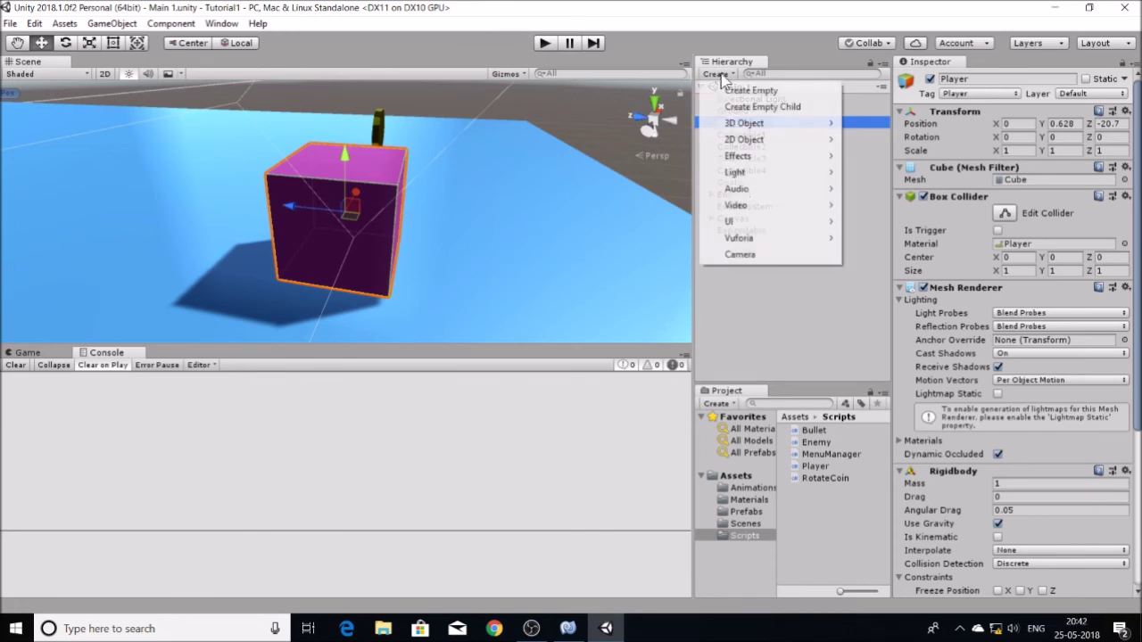
mouse_move(750, 123)
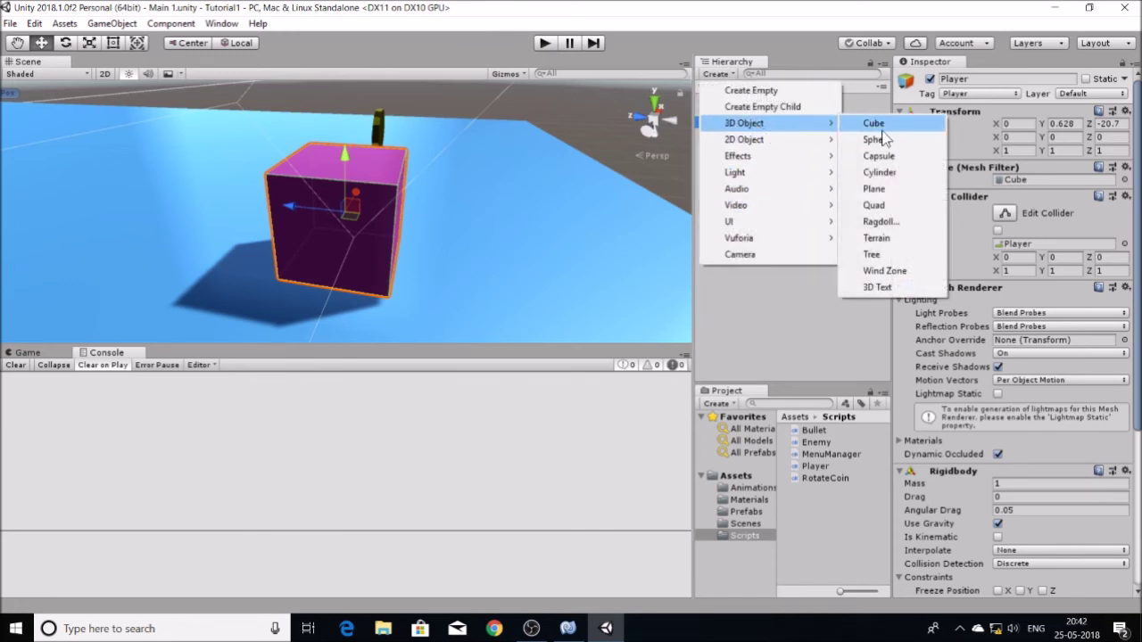
left_click(845, 156)
left_click_drag(301, 208, 664, 107)
Add a cube and make it a child of the capsule.
left_click(716, 74)
mouse_move(794, 122)
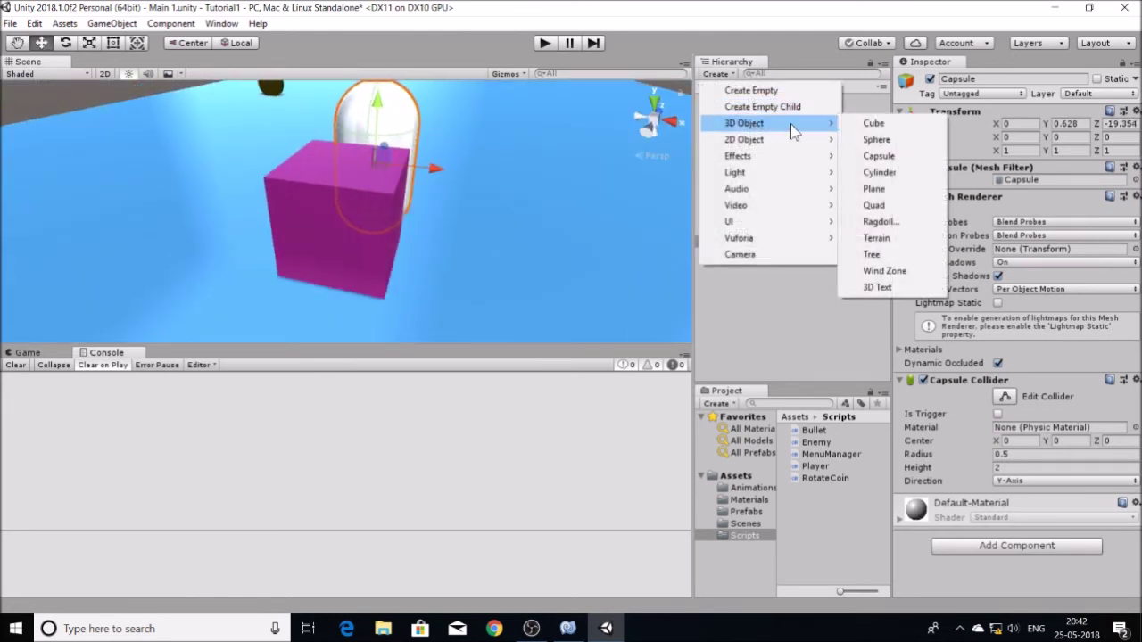
left_click(895, 122)
left_click_drag(741, 254, 734, 242)
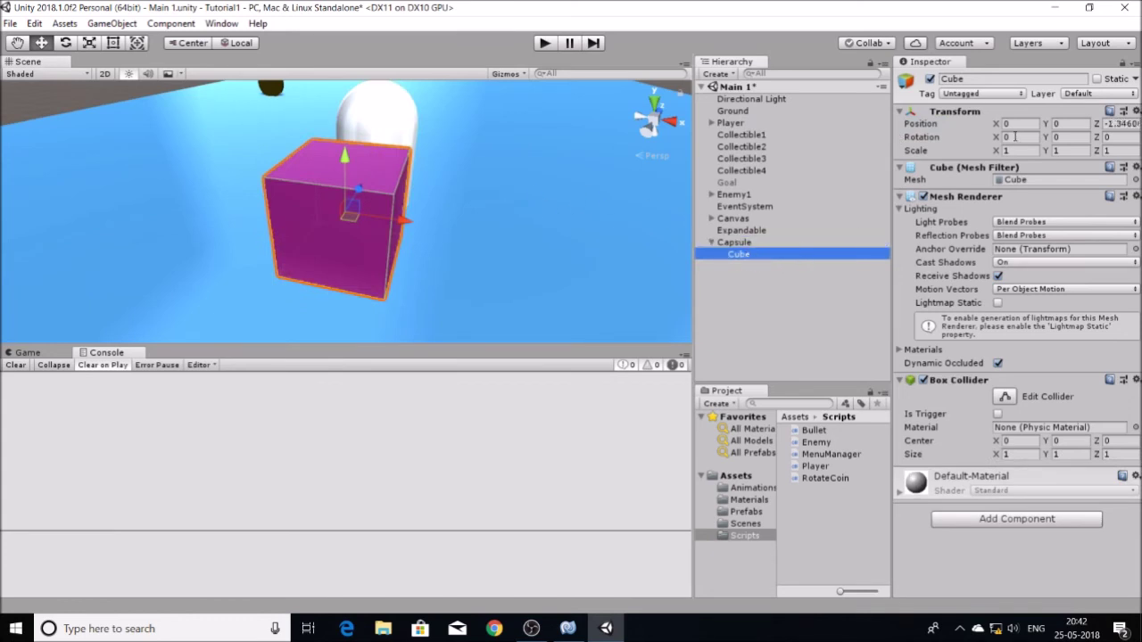
Scale the child cube to a bar about 0.06 × 0.06 × 1 and position it at about 0.45, 0, 0.43 beside the capsule.
key("r")
left_click_drag(415, 224, 448, 104)
key("w")
left_click_drag(449, 143, 580, 204)
left_click_drag(264, 125, 419, 170, "alt")
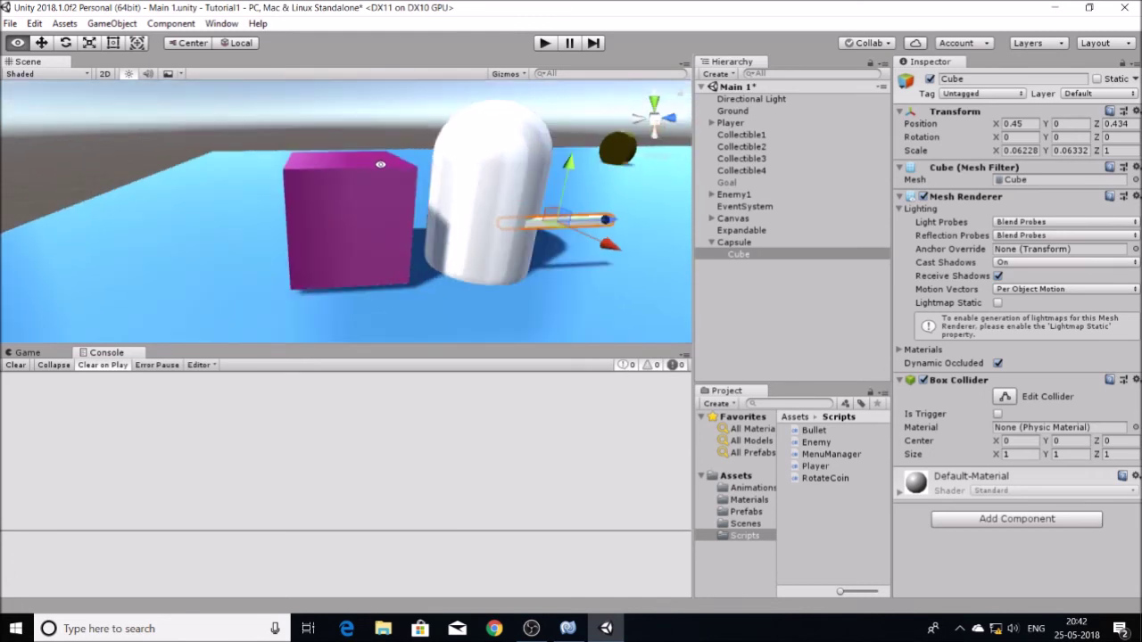
Delete the capsule together with its child cube.
left_click(757, 248)
left_click(733, 257, "ctrl")
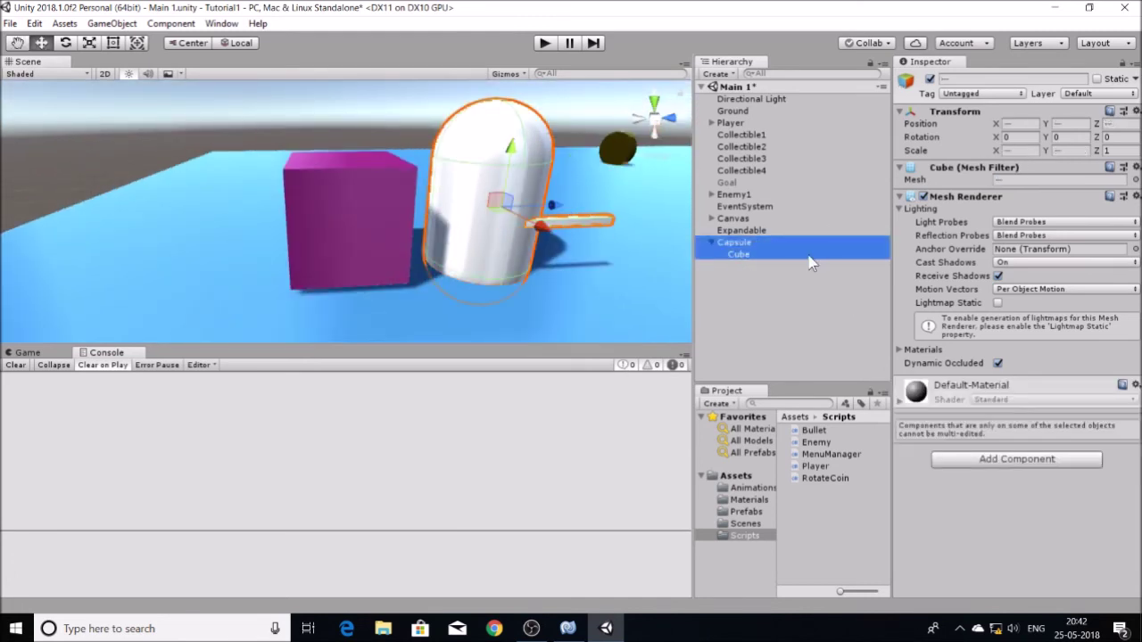
key("Delete")
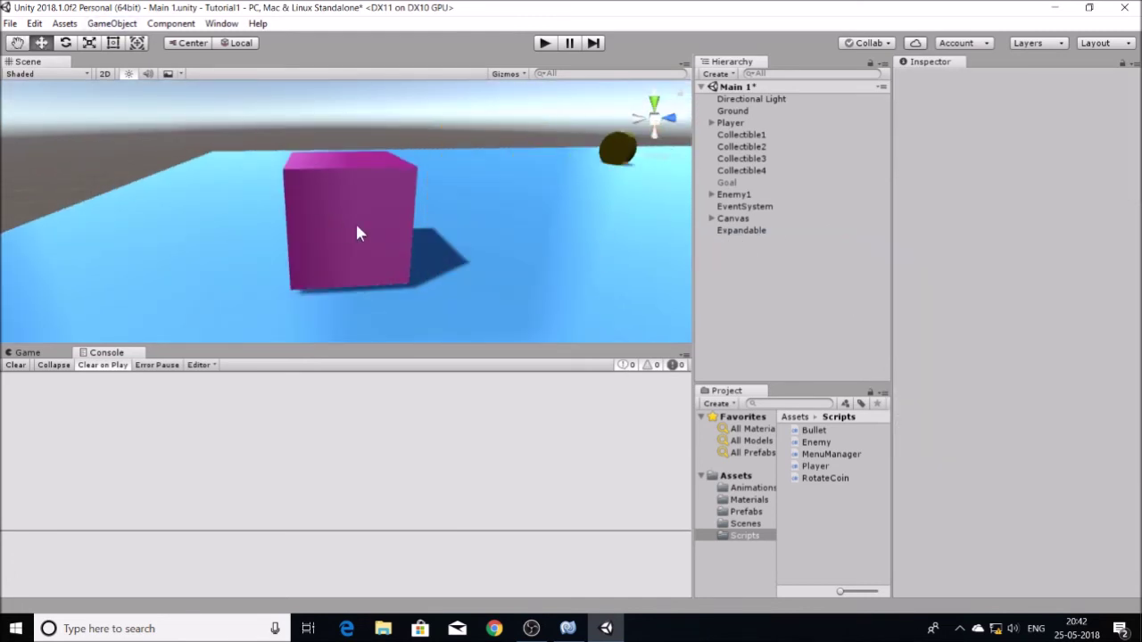
Save the project.
left_click(7, 22)
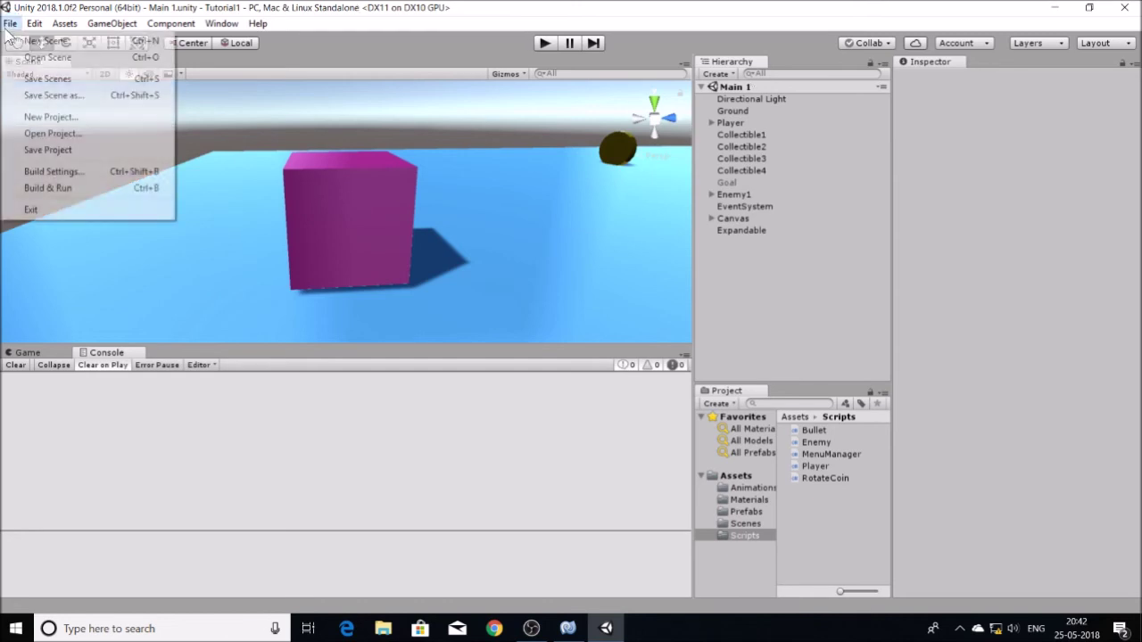
left_click(84, 148)
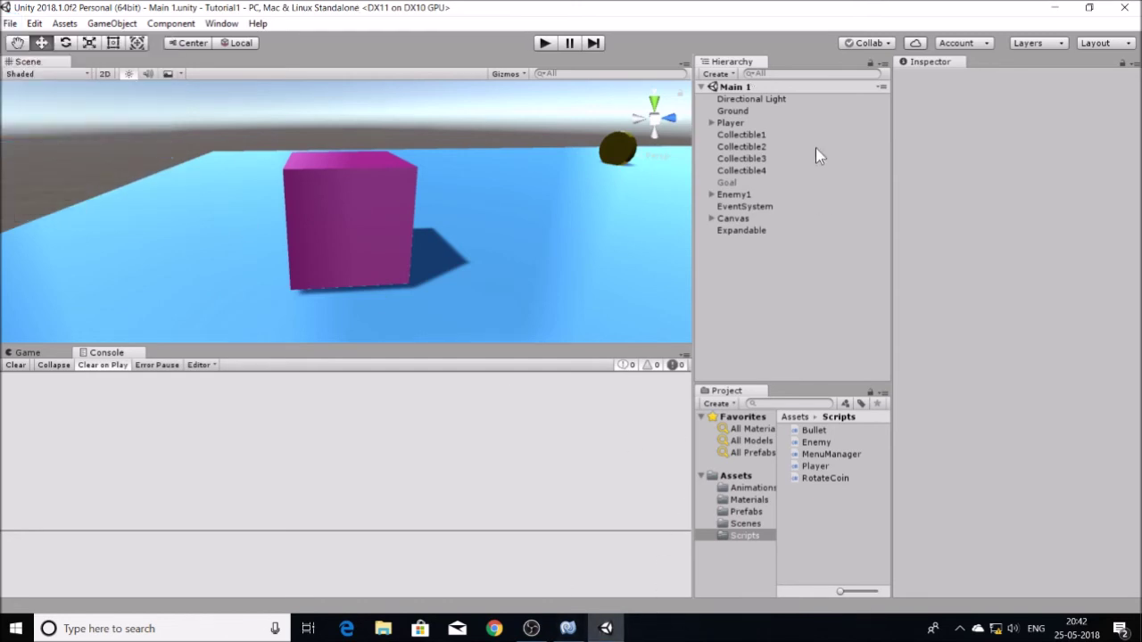
Import the complete Environment package from Unity's standard assets, keeping all items included.
left_click(741, 134)
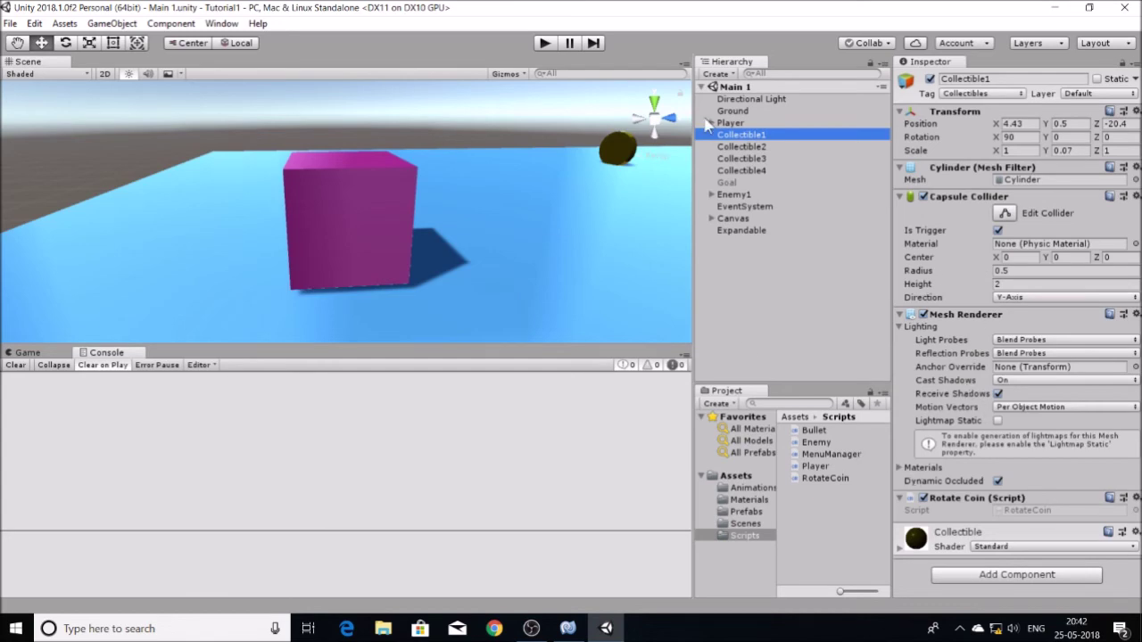
left_click(221, 23)
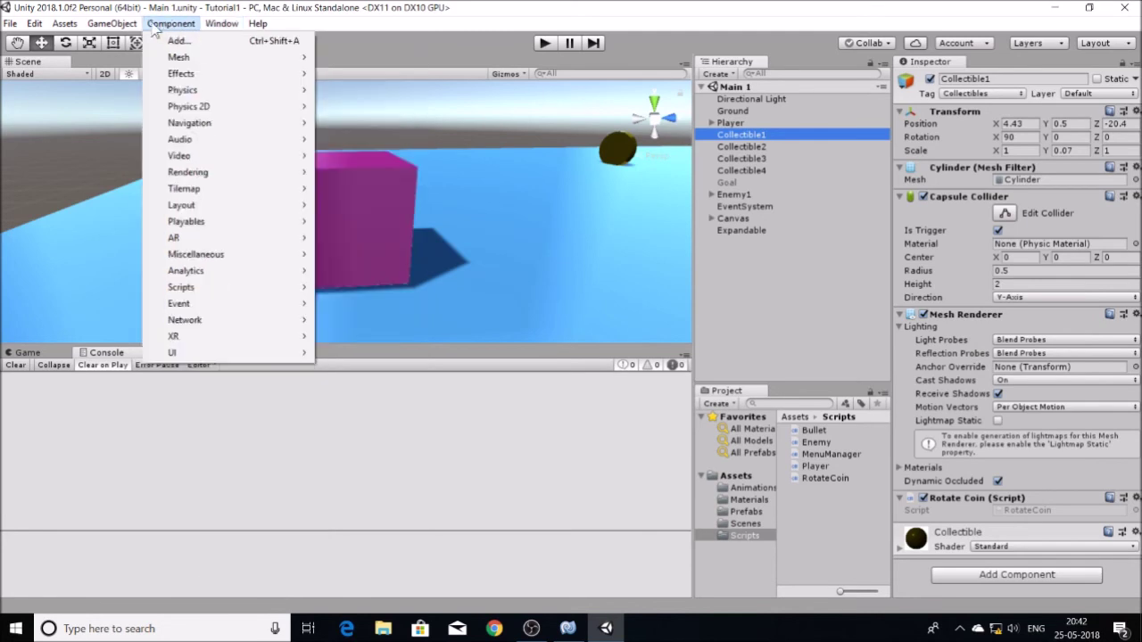
mouse_move(58, 24)
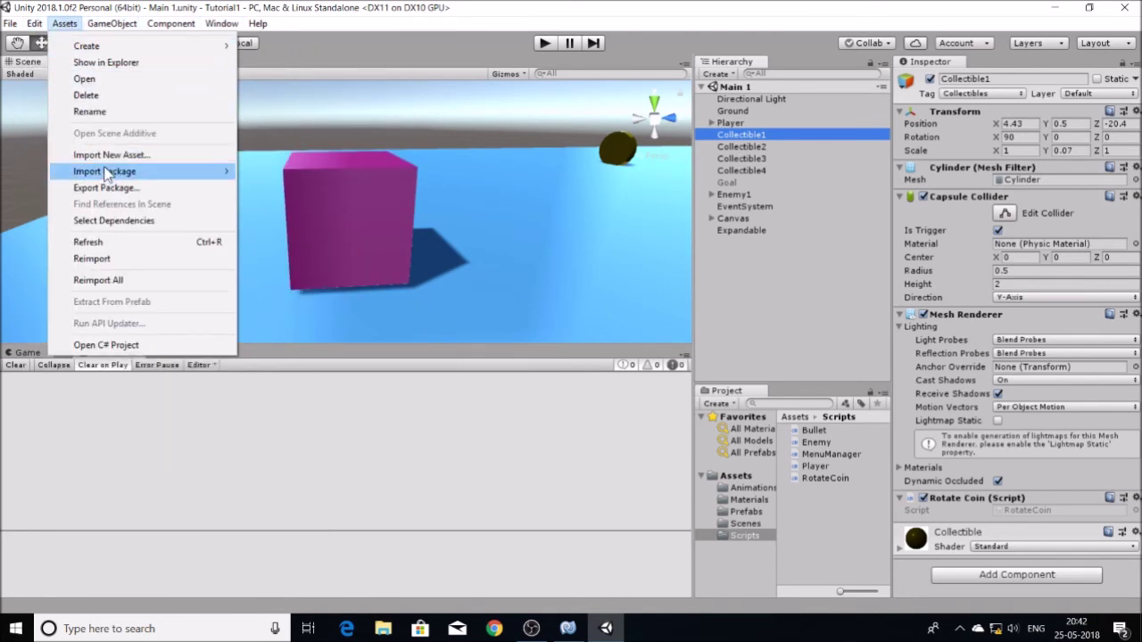
mouse_move(107, 173)
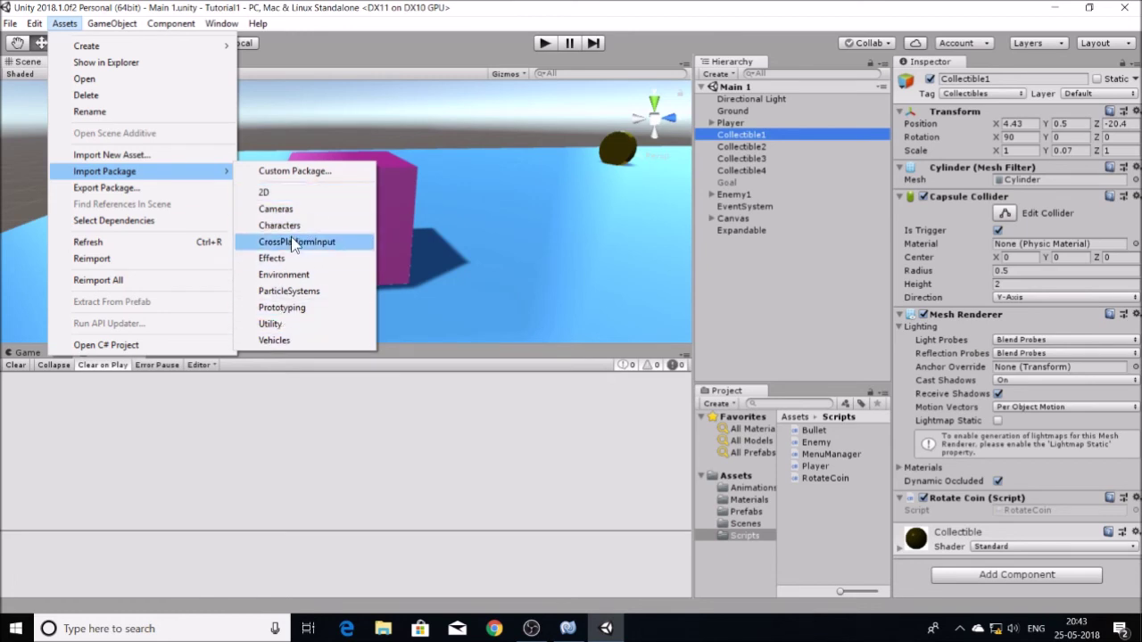
mouse_move(221, 23)
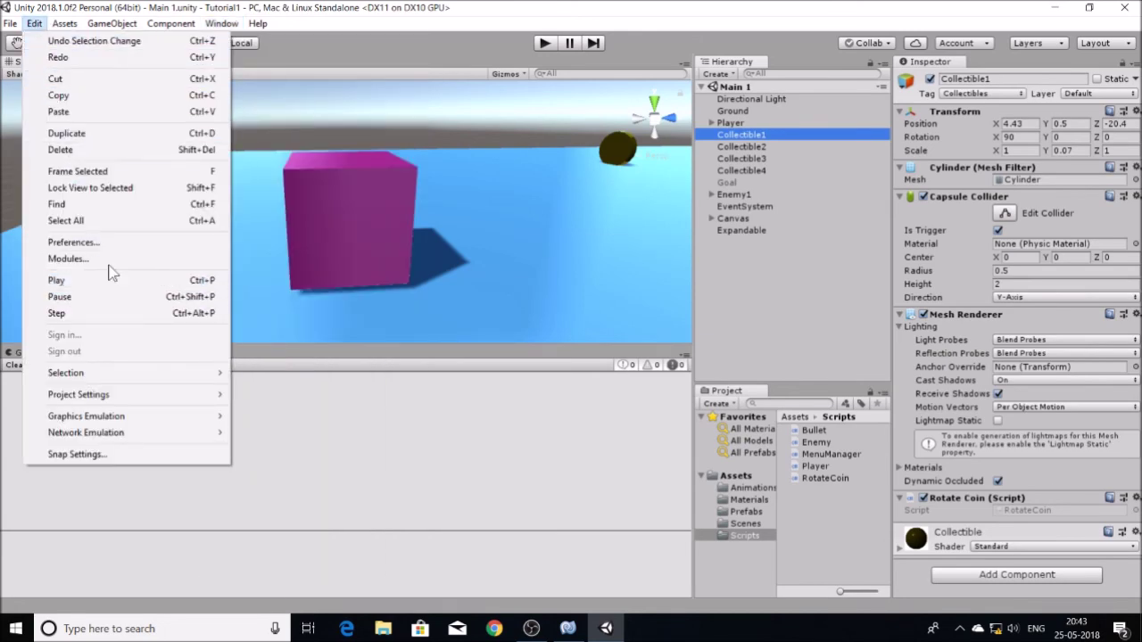
mouse_move(214, 171)
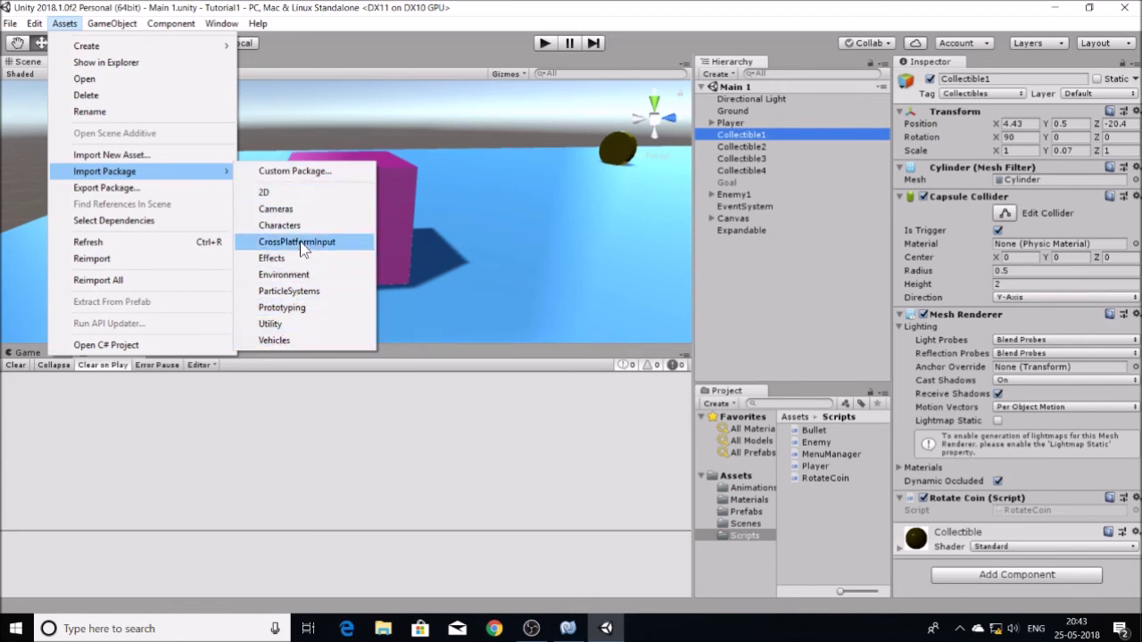
left_click(307, 292)
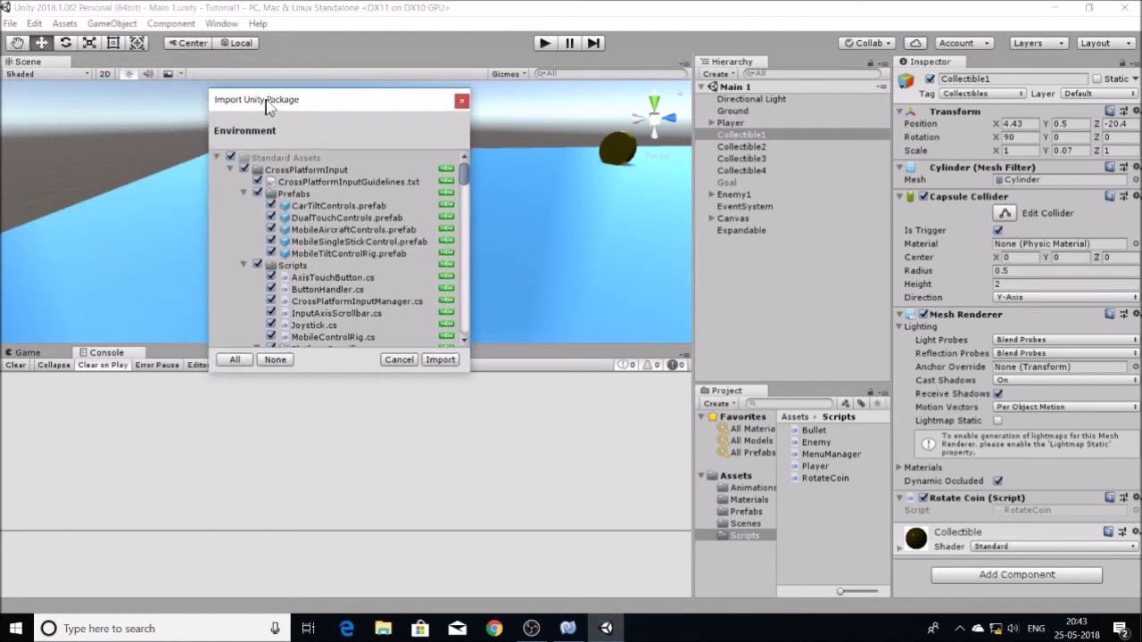
left_click(441, 360)
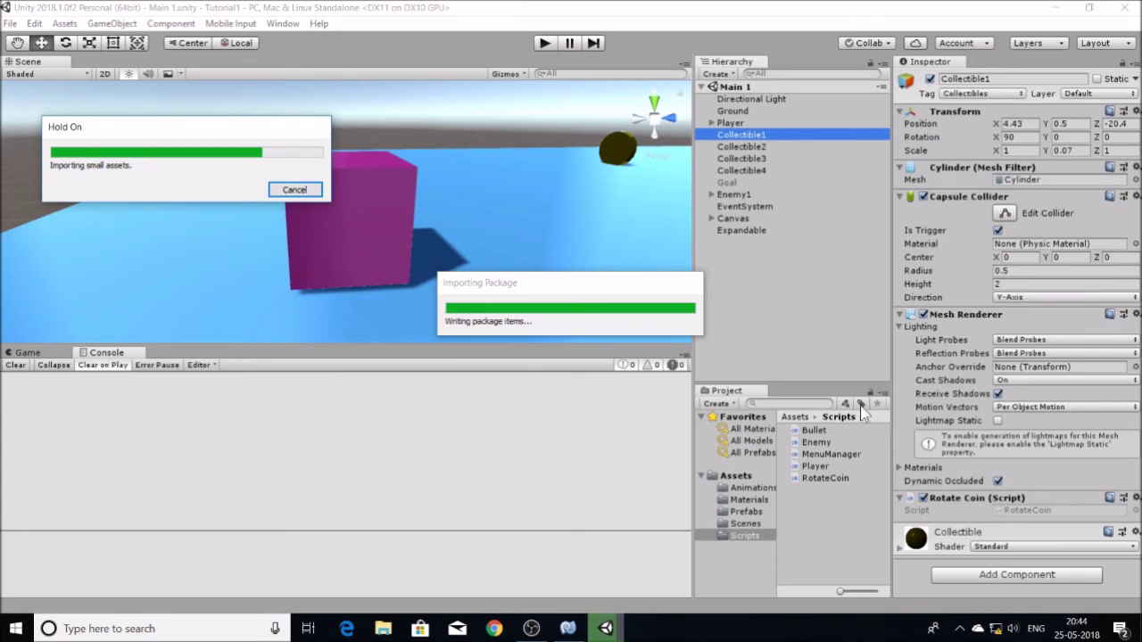
Check the OnTriggerEnter code in the Player script in MonoDevelop and return to the Unity editor.
left_click(570, 629)
left_click_drag(1122, 150, 1104, 416)
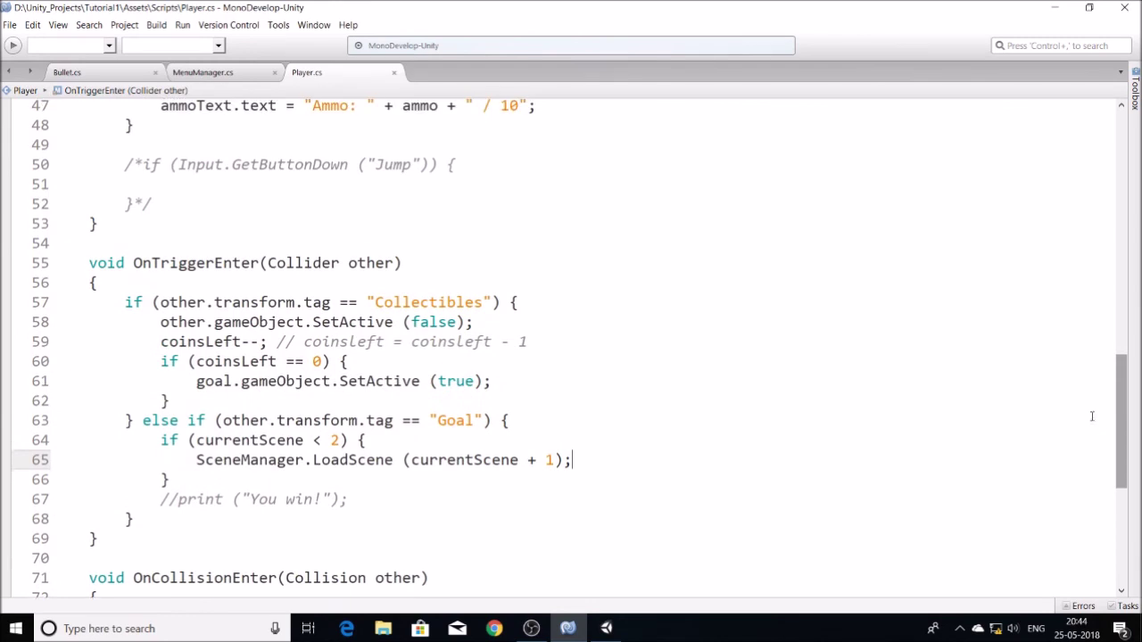
left_click(606, 630)
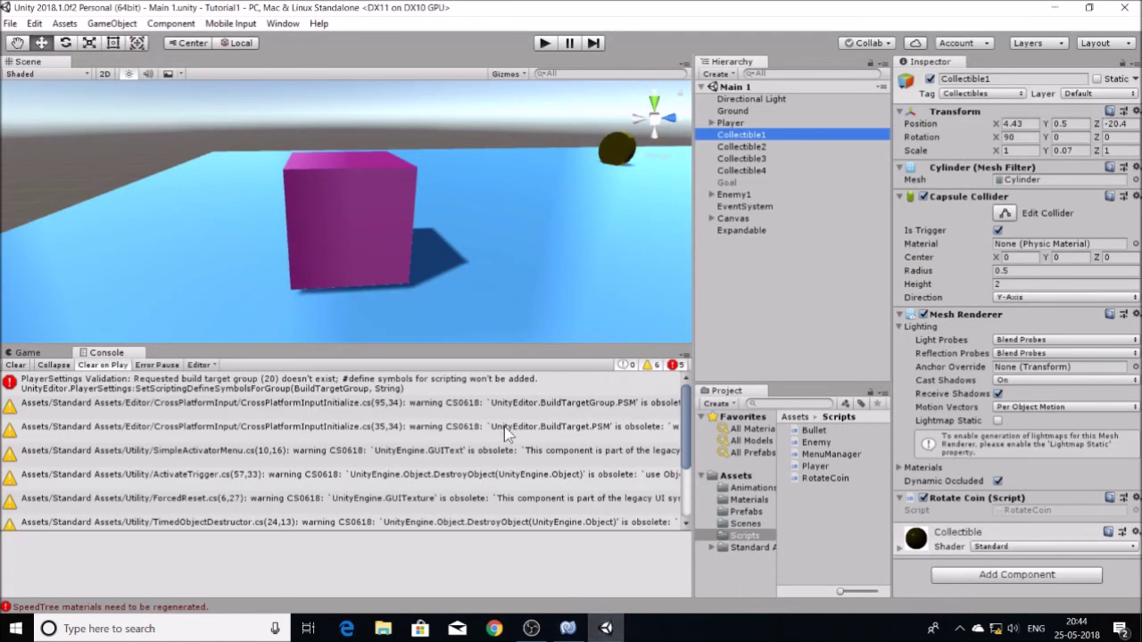
Place a water prefab from the Standard Assets Environment Water folder into the scene near the player cube.
left_click(750, 547)
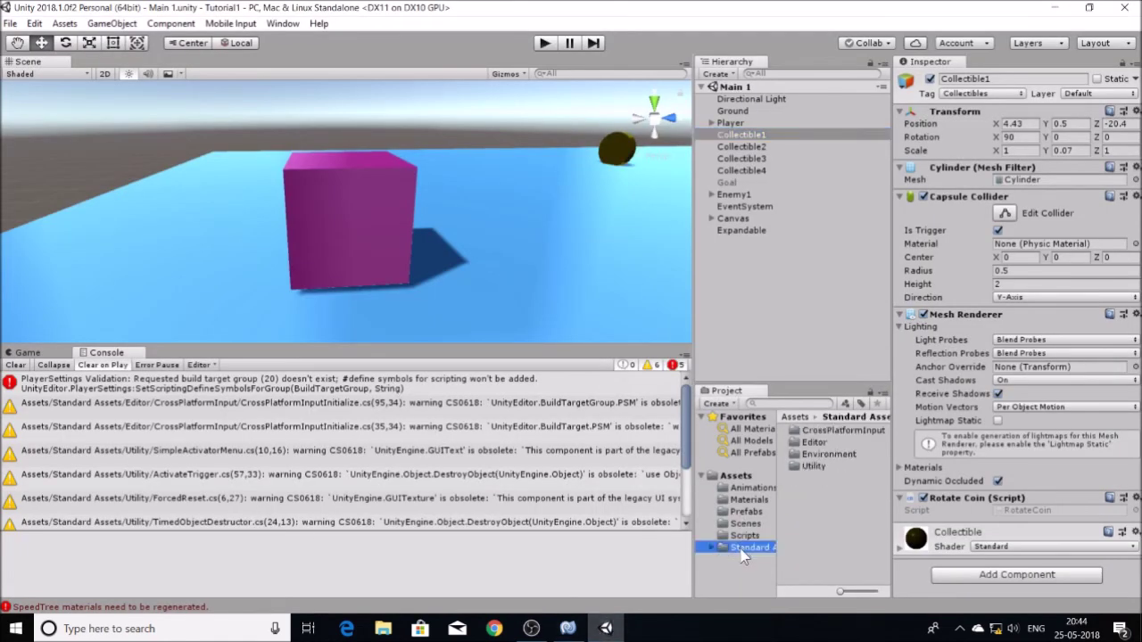
double_click(817, 455)
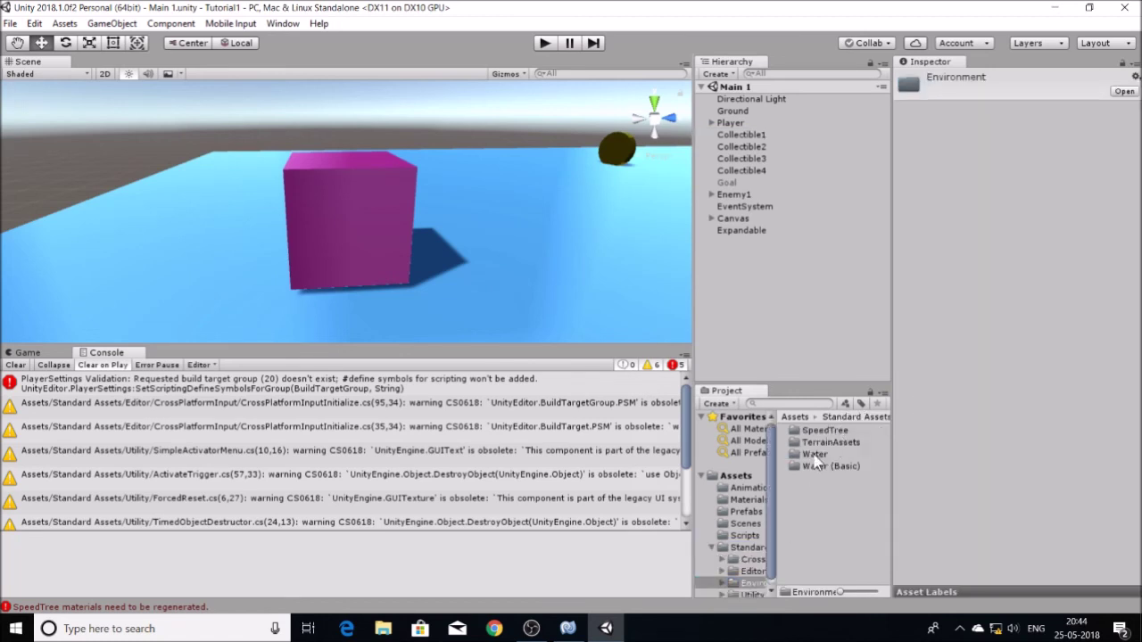
double_click(818, 454)
double_click(817, 442)
left_click(829, 455)
double_click(829, 454)
left_click_drag(859, 430, 438, 168)
Play the scene and move the player cube to the left to view the water.
left_click(543, 44)
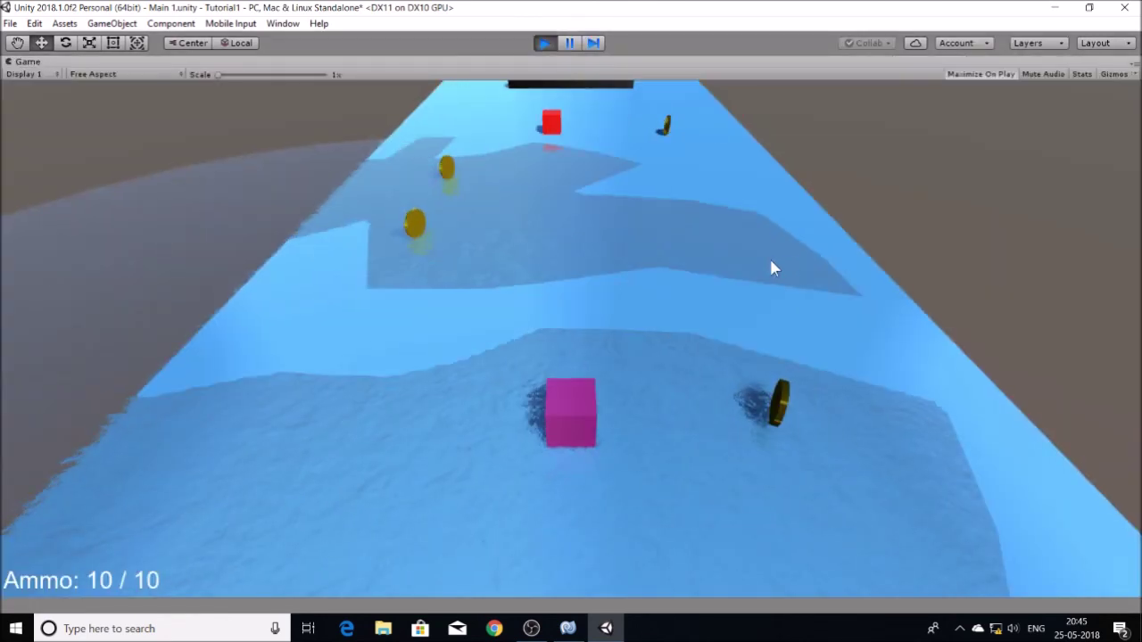
key("a")
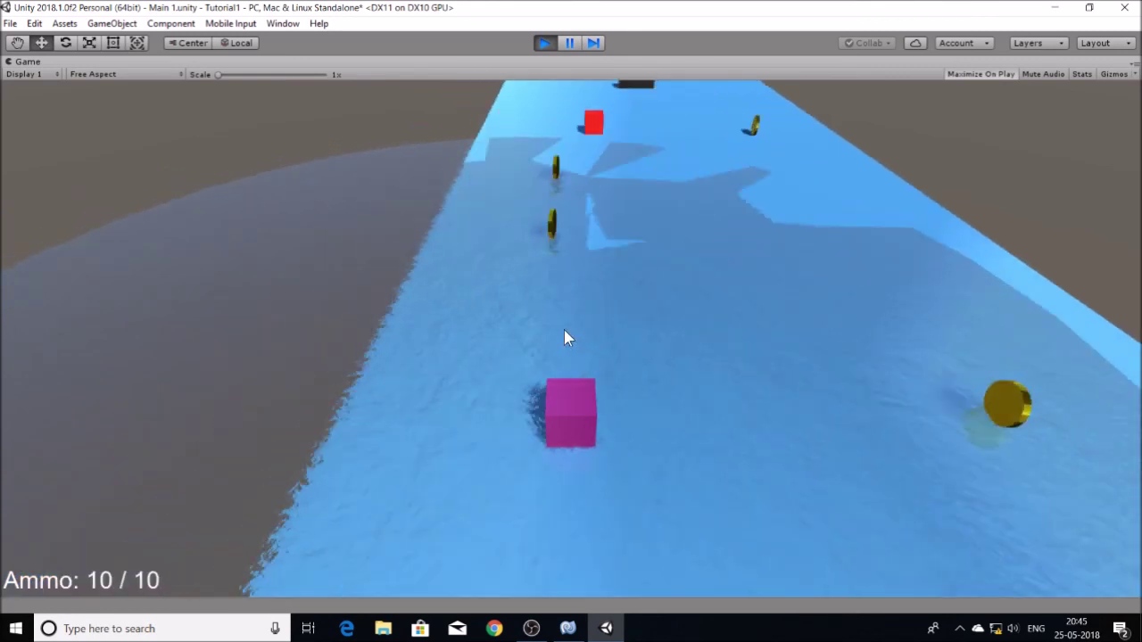
key("a")
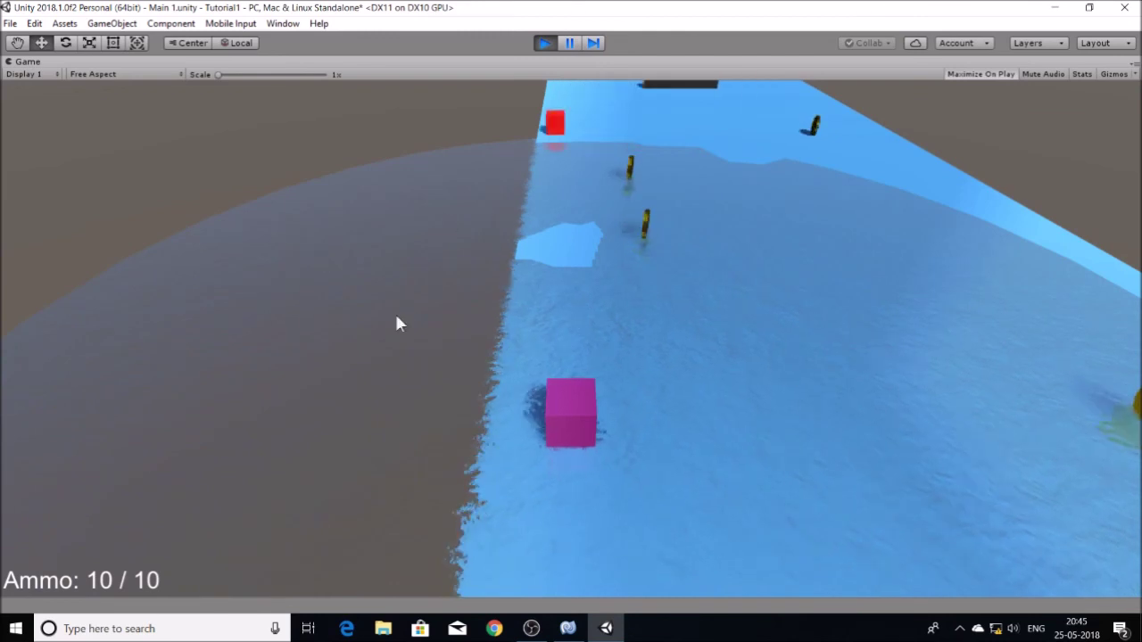
Stop the game and browse the Environment tree assets, opening the Broadleaf folder, its Mobile materials folder and the LOD2 subfolder.
left_click(544, 42)
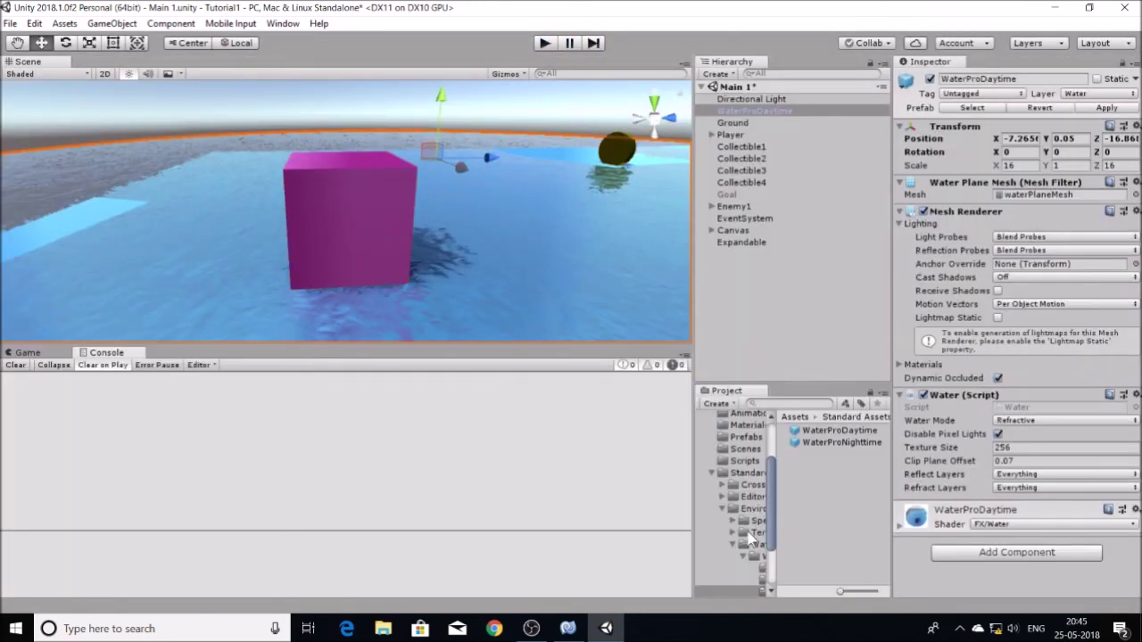
left_click(756, 532)
left_click(760, 520)
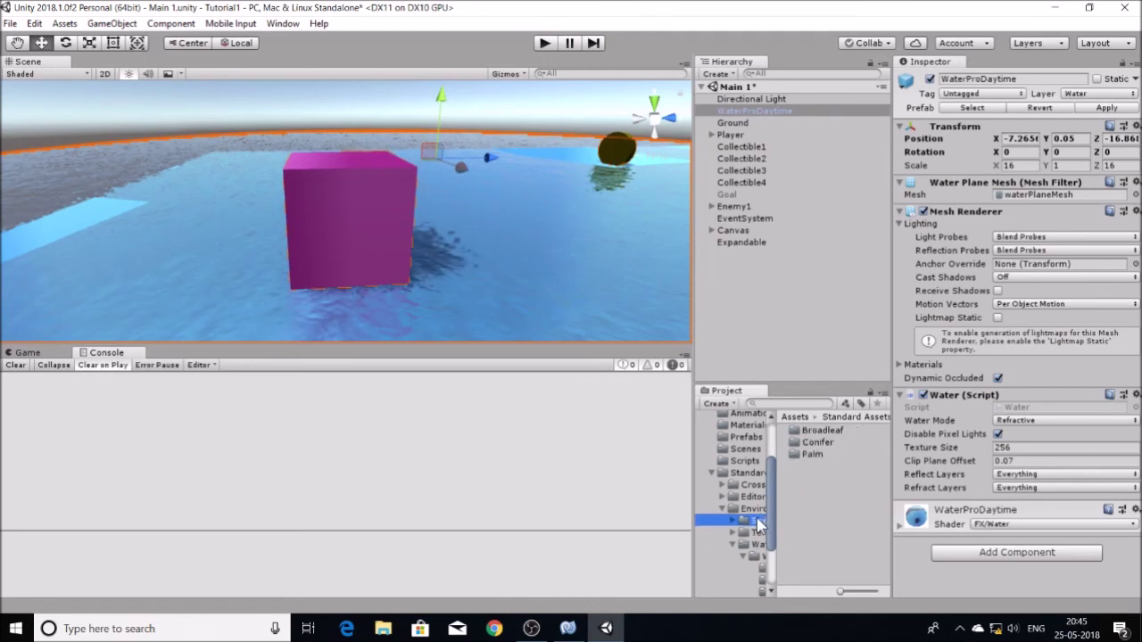
double_click(821, 431)
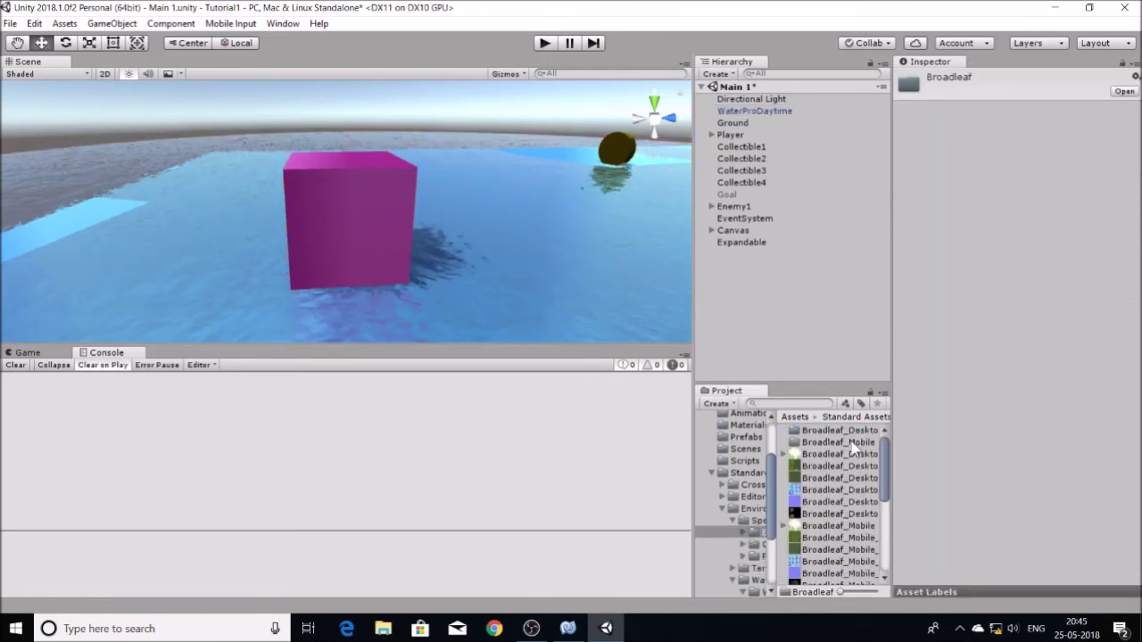
double_click(855, 443)
double_click(817, 458)
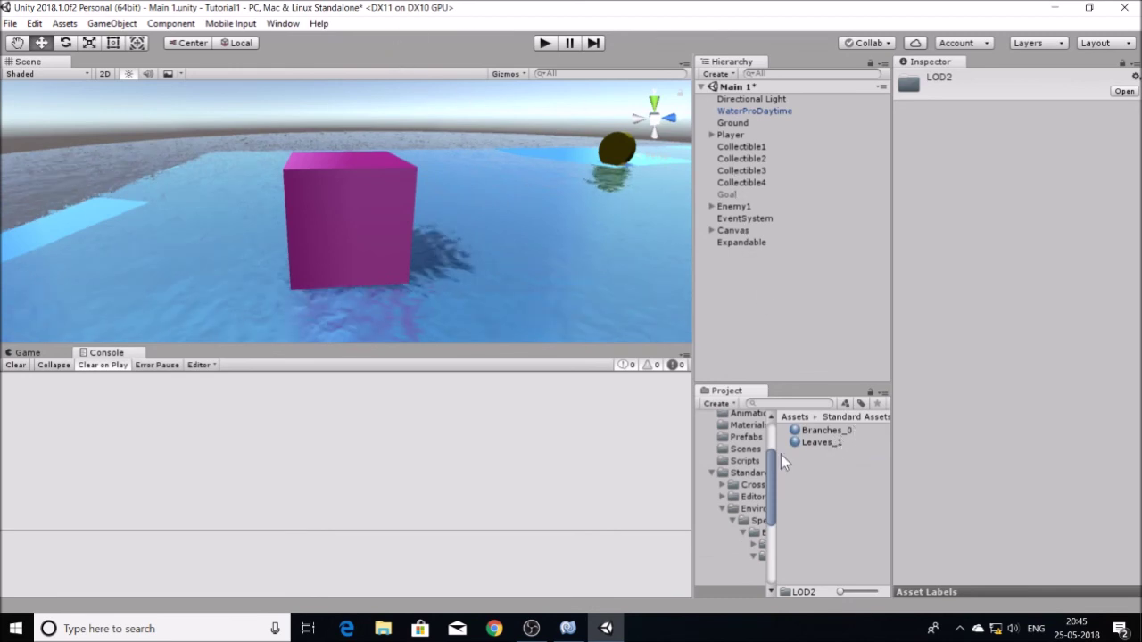
Collapse the Standard Assets folder in the project and show the contents of the root Assets folder.
scroll(725, 514, "up", 3)
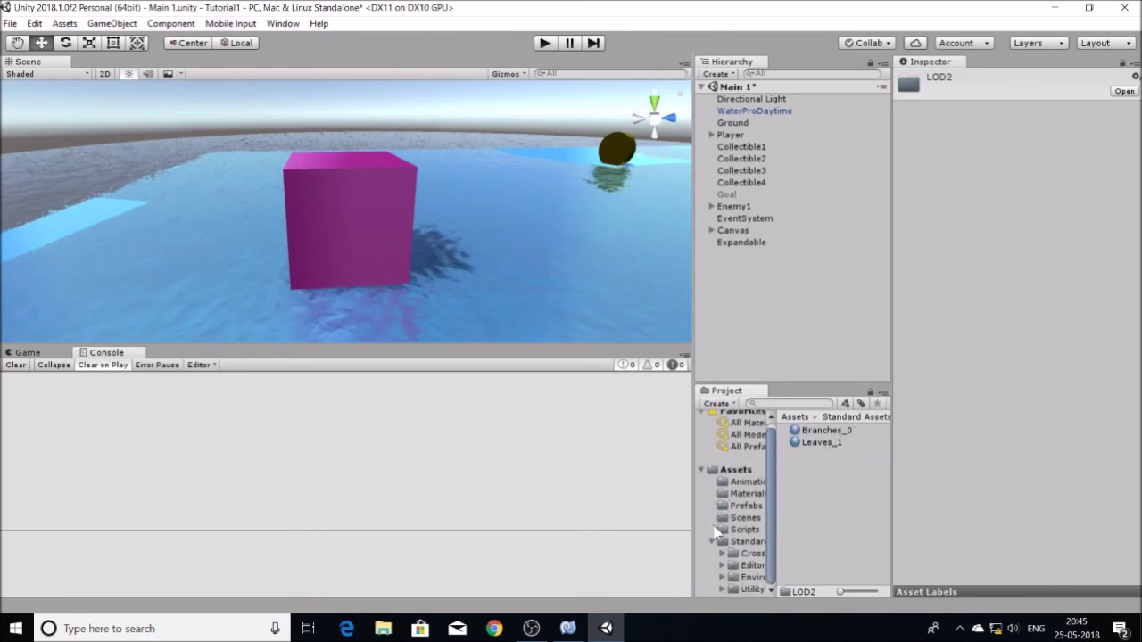
left_click(712, 547)
left_click(745, 475)
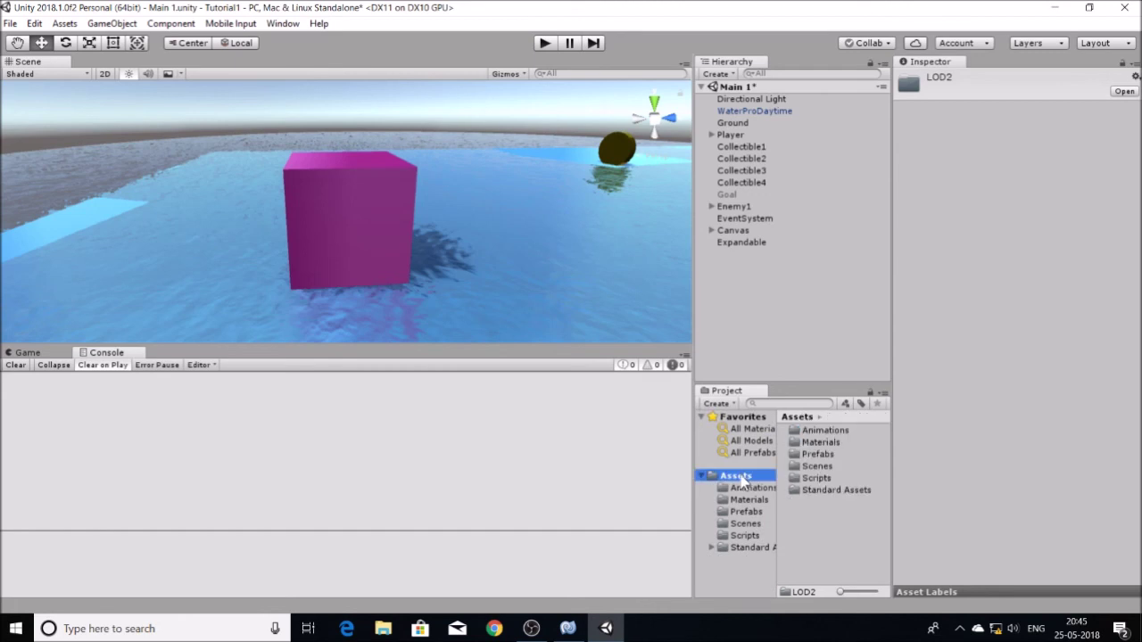
Inspect the components and settings of the Collectible2 and Collectible4 objects in the scene.
left_click(742, 158)
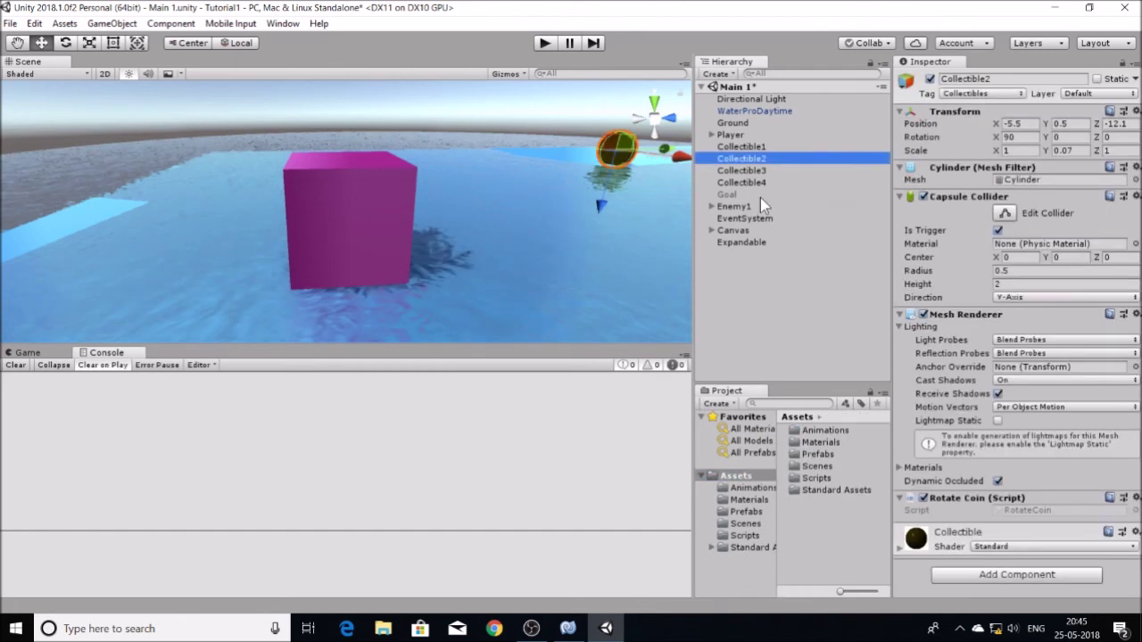
left_click(762, 183)
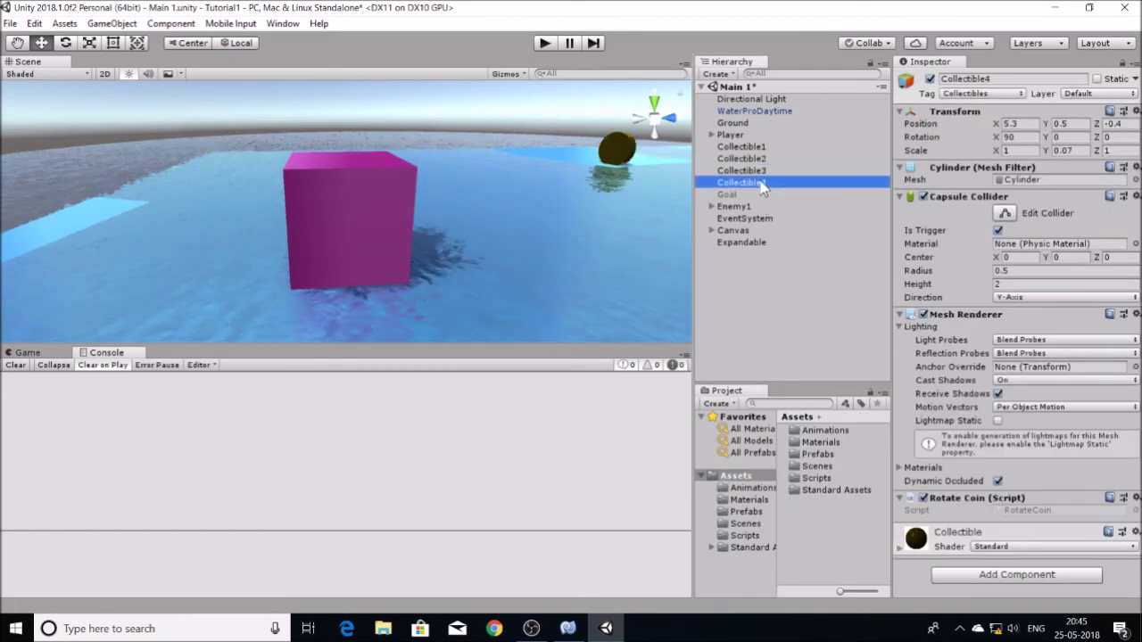